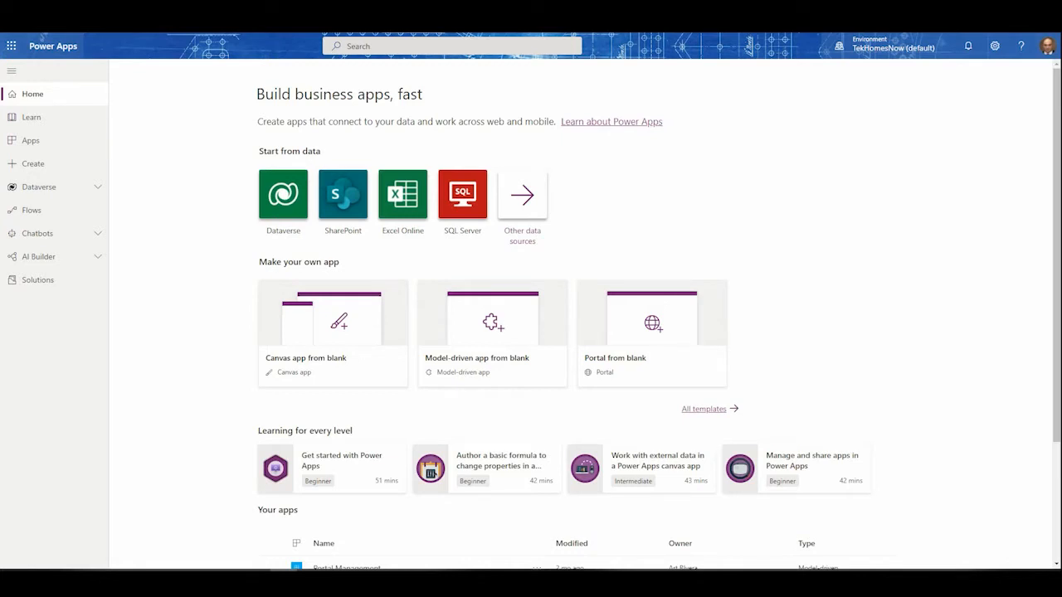
# Step: Open the FIN Fighter canvas app for editing from the list of apps
pyautogui.scroll(-2, 265, 175)
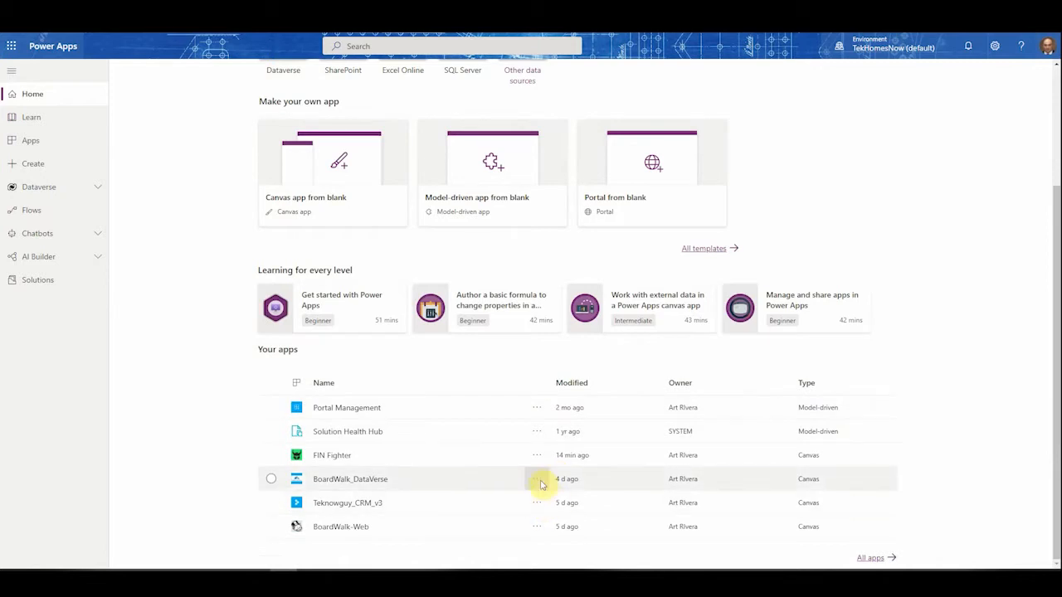
pyautogui.click(536, 456)
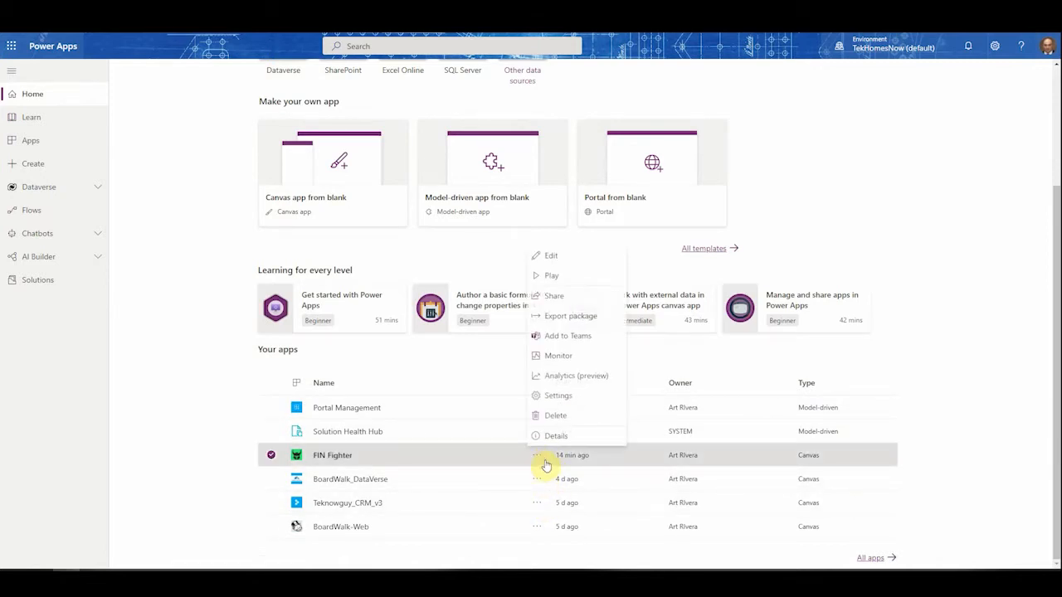
pyautogui.click(567, 262)
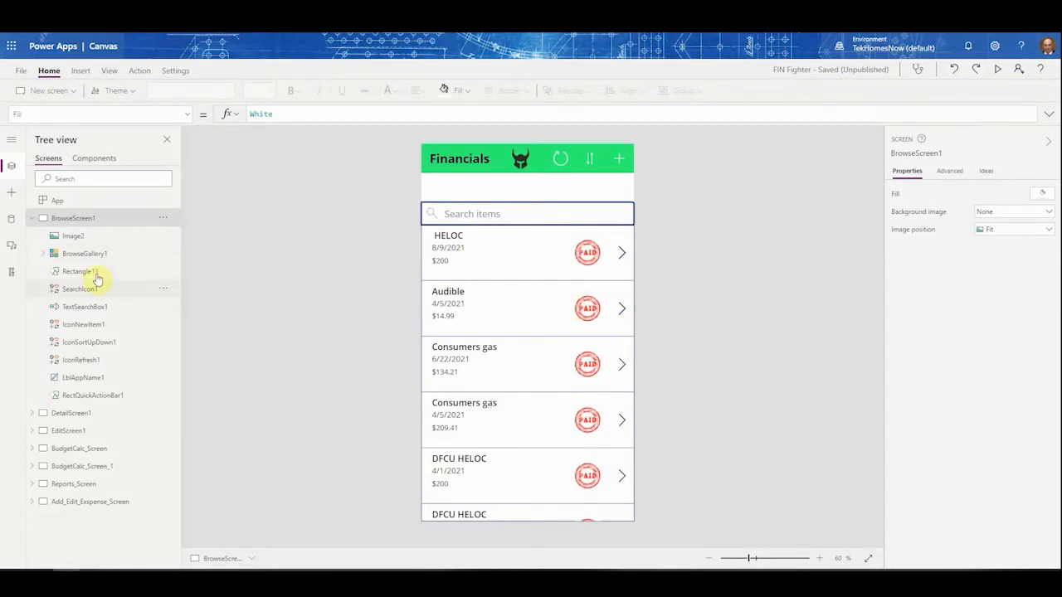
# Step: Look through the app's DetailScreen1, EditScreen1 and BudgetCalc_Screen, ending on Add_Edit_Exspense_Screen
pyautogui.click(31, 218)
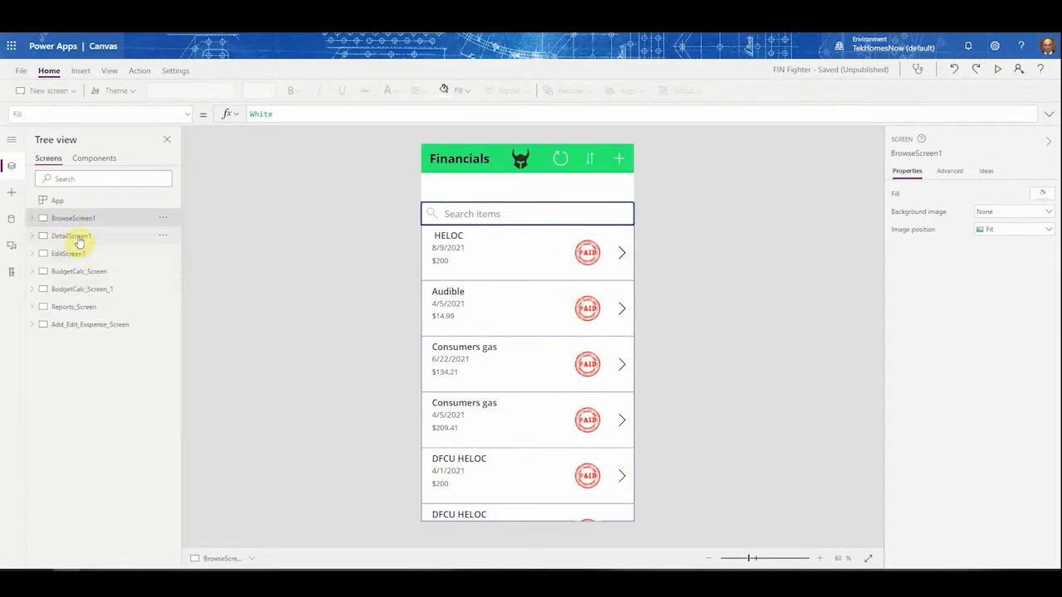
pyautogui.click(74, 236)
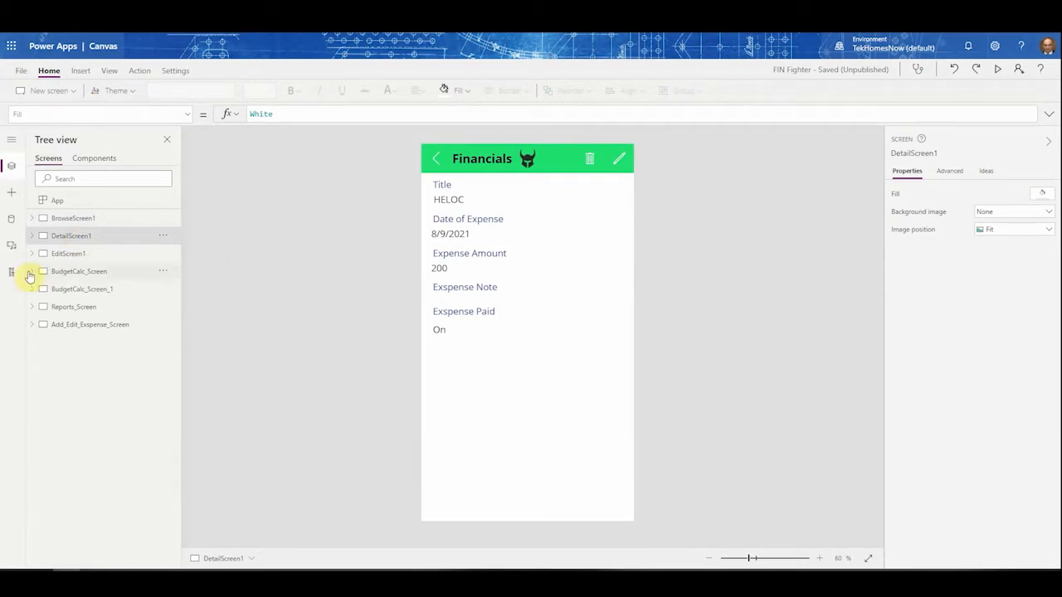
pyautogui.click(73, 255)
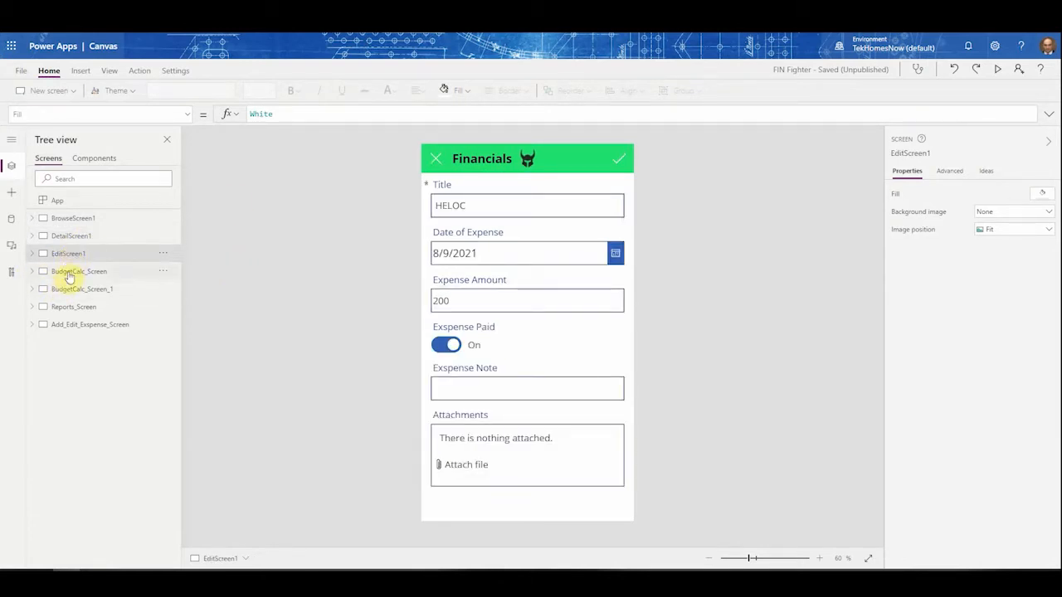
pyautogui.click(71, 276)
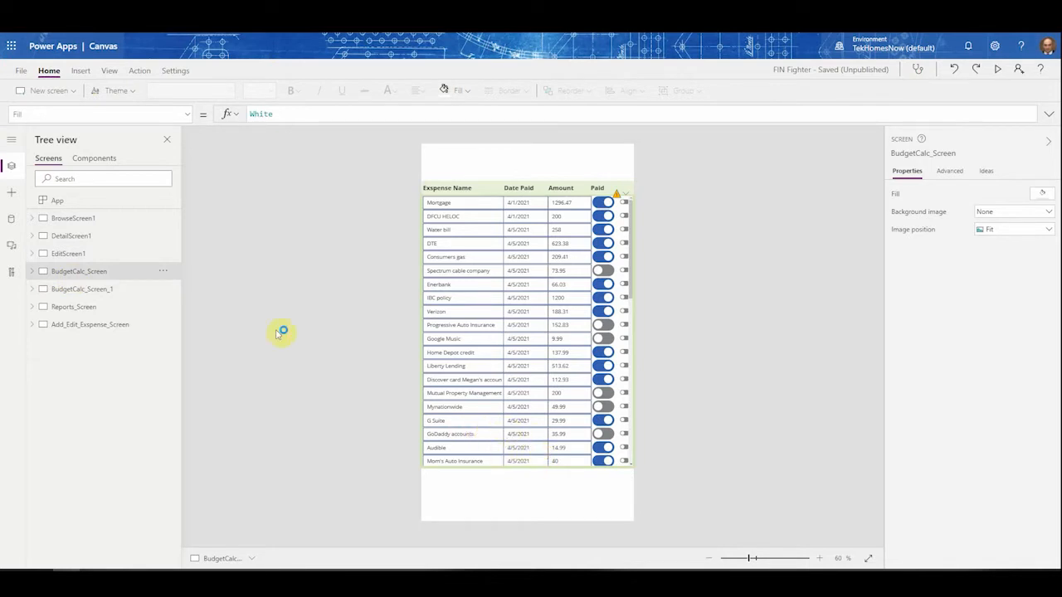
pyautogui.click(91, 331)
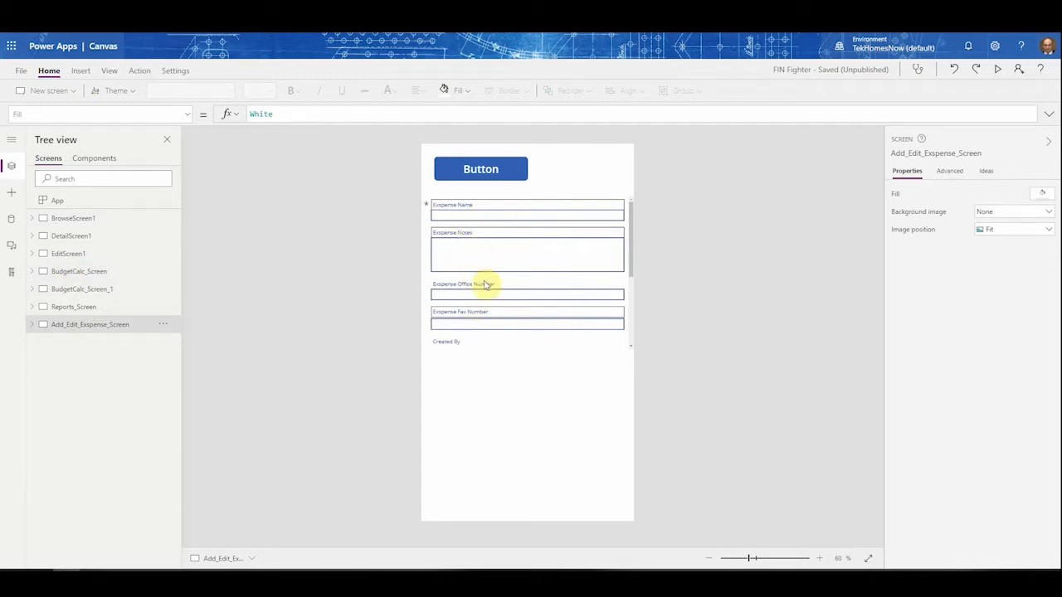
# Step: Review the data sources connected to the app, including the ExspenseNames Dataverse table
pyautogui.click(13, 226)
pyautogui.moveTo(109, 234)
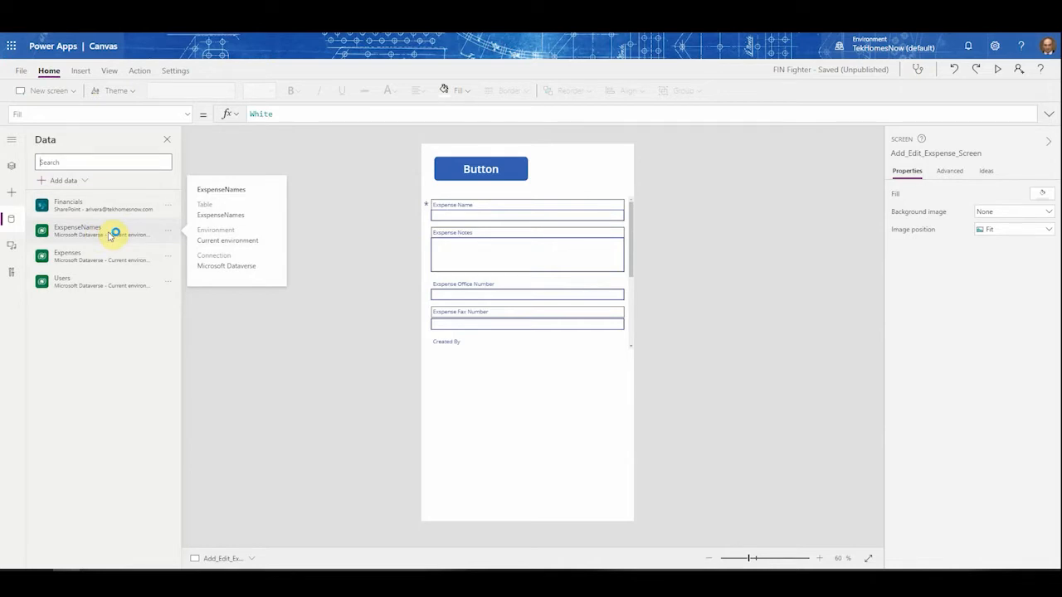
pyautogui.moveTo(75, 260)
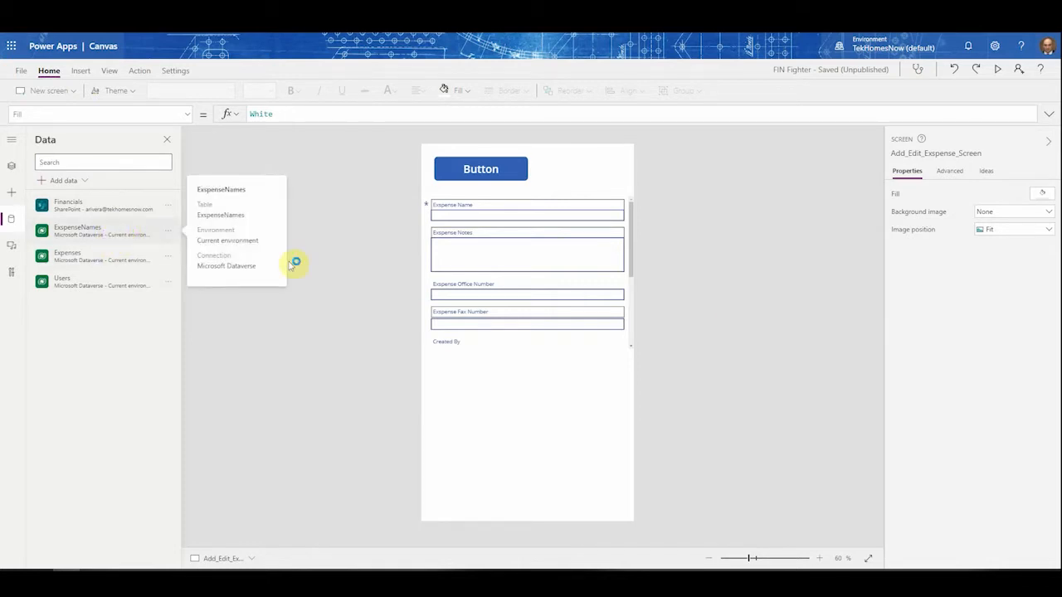
# Step: Select the Exspense Name card and inspect the controls nested under Add_Edit_Exspense_Screen in the tree
pyautogui.click(493, 218)
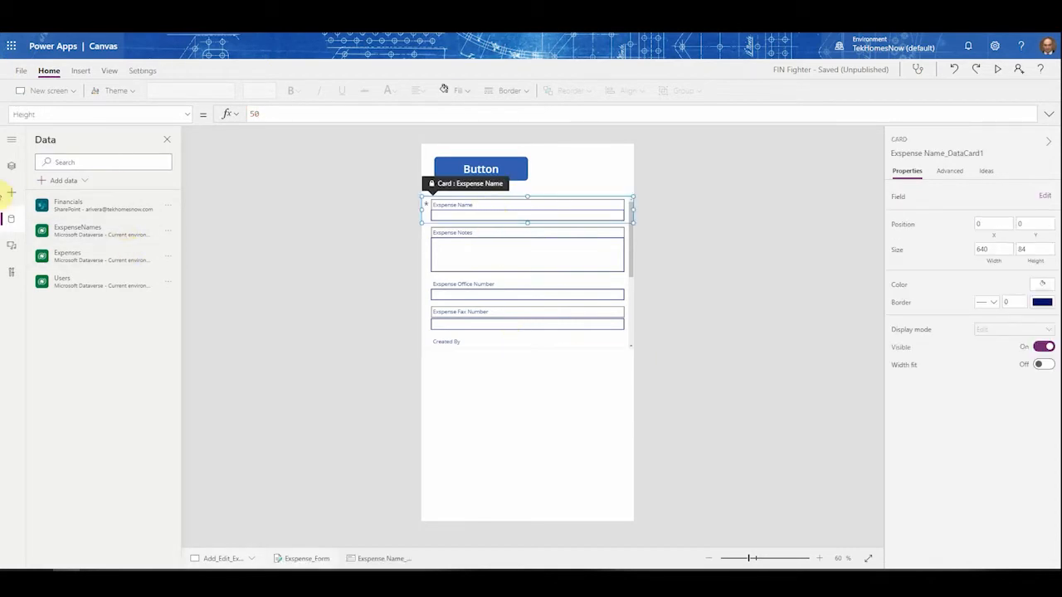
pyautogui.click(10, 165)
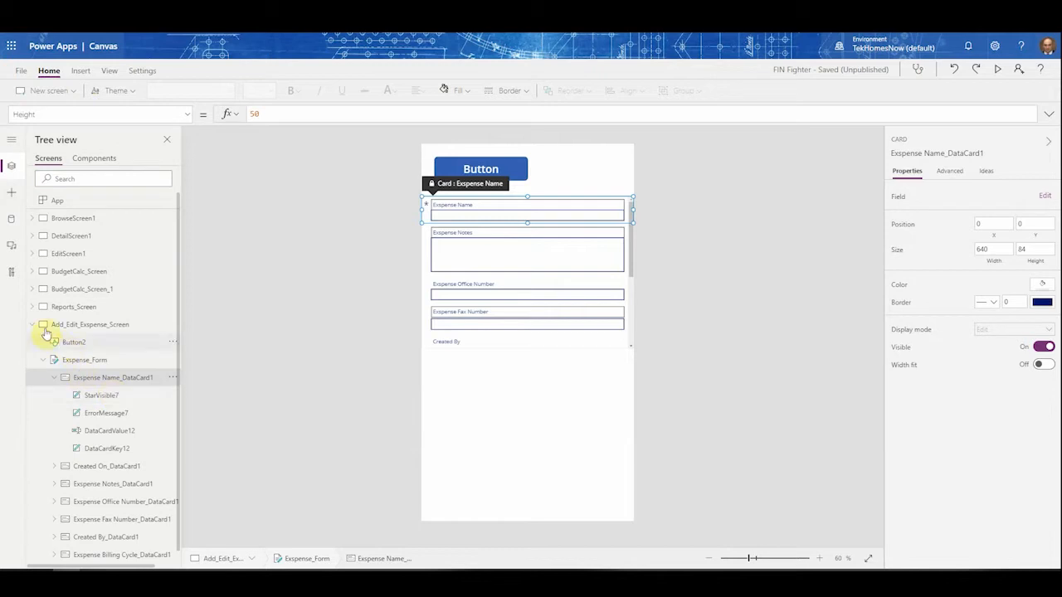
pyautogui.click(31, 325)
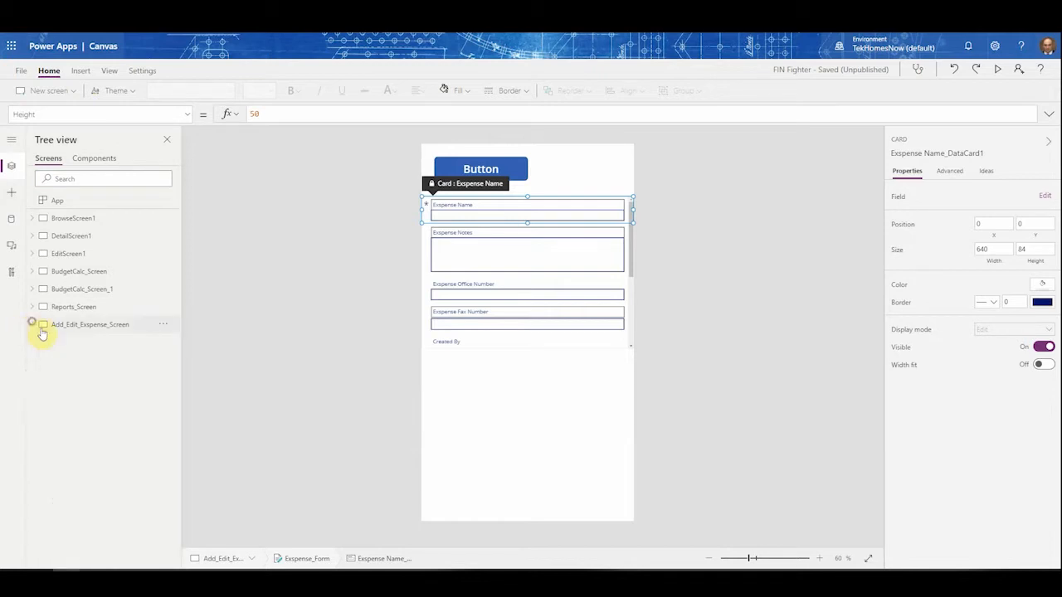
pyautogui.click(31, 324)
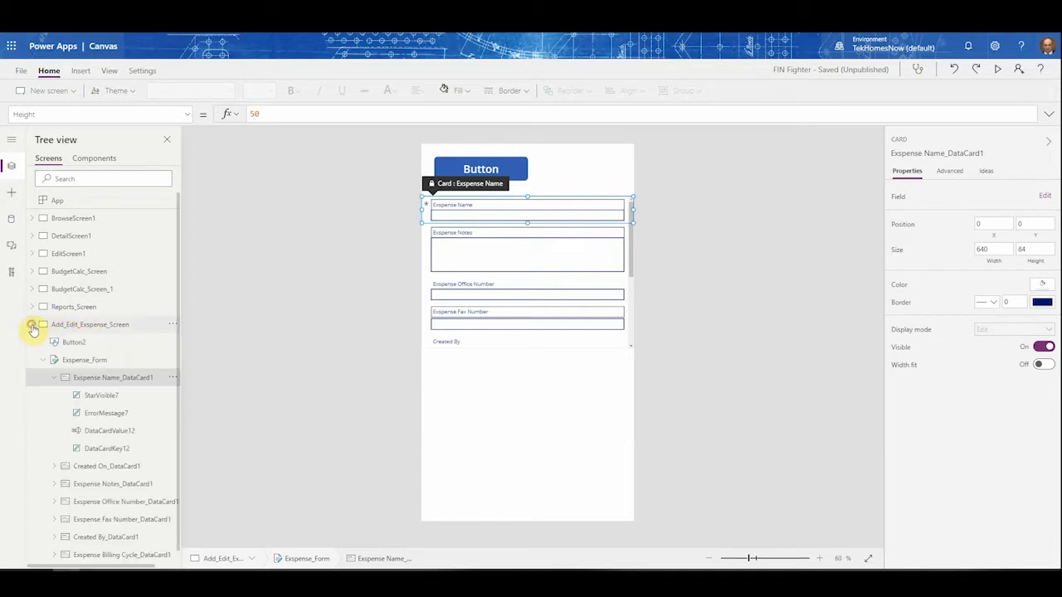
pyautogui.scroll(-1, 105, 282)
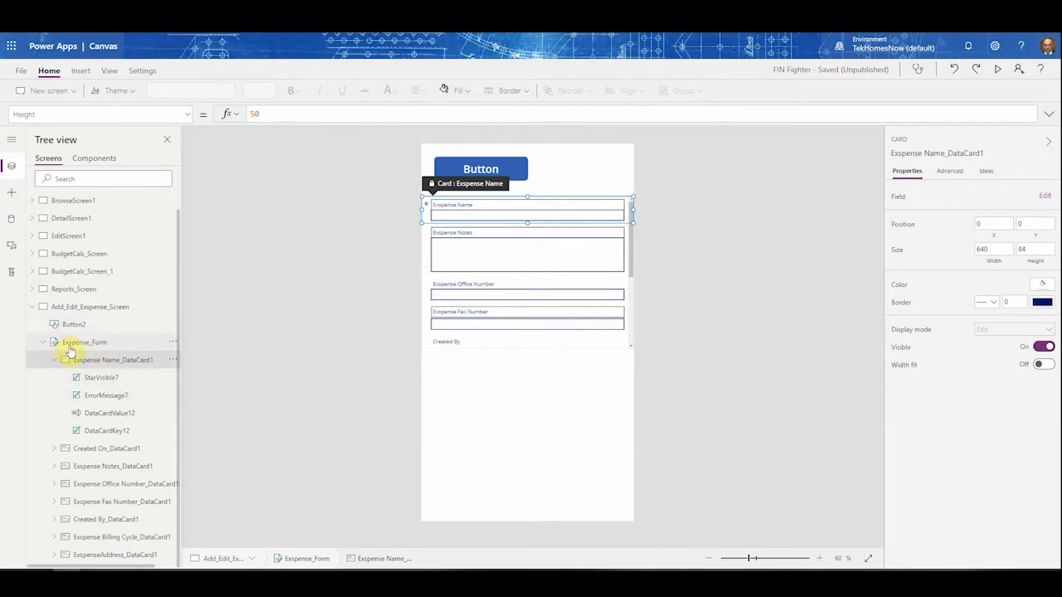
# Step: Review the app's display settings for Portrait orientation, scale to fit, aspect ratio and orientation lock
pyautogui.click(16, 67)
pyautogui.click(15, 76)
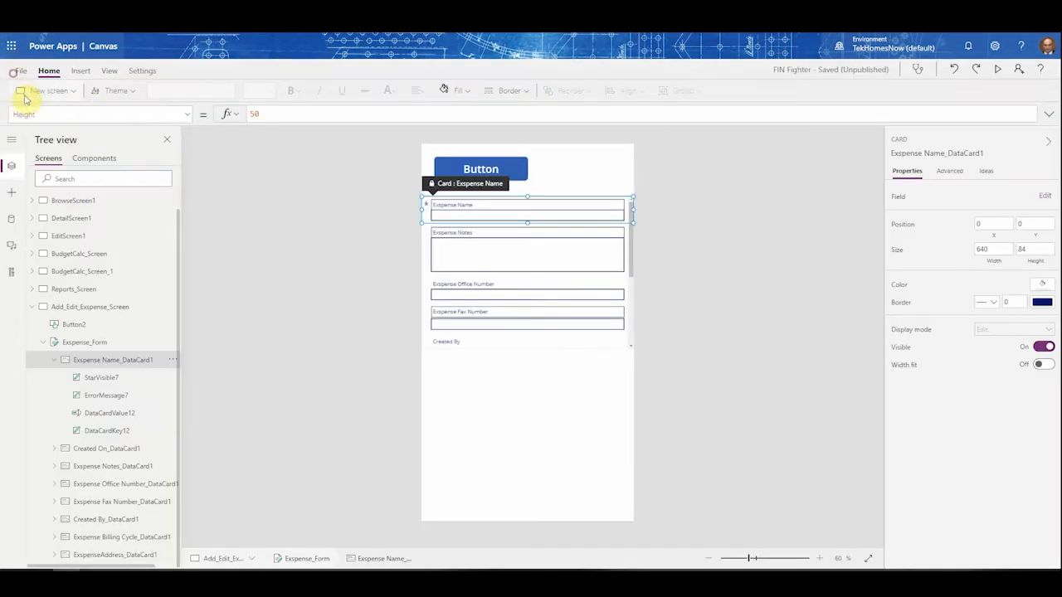
pyautogui.click(18, 70)
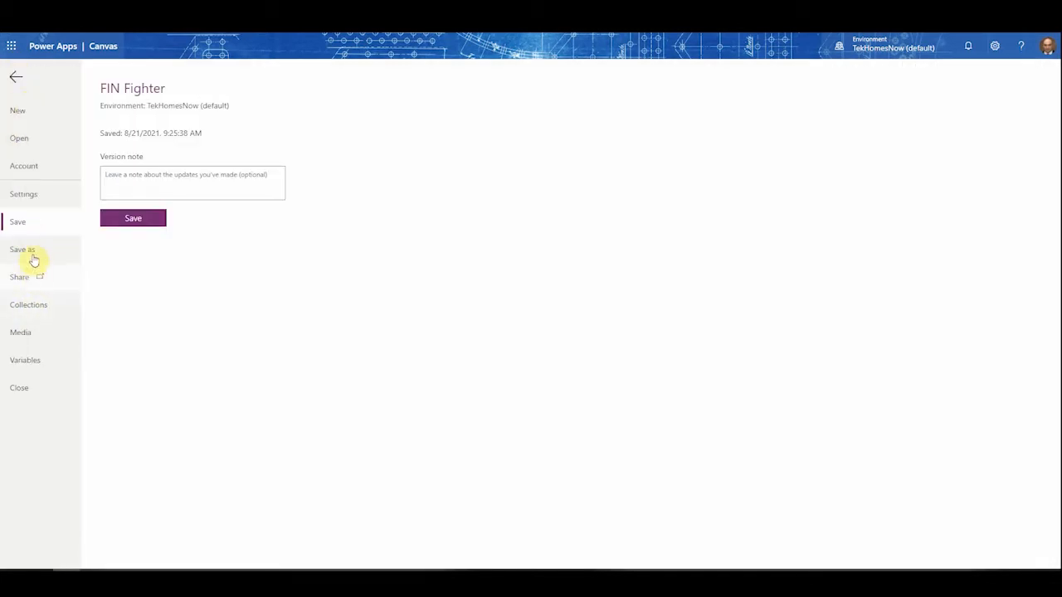
pyautogui.click(25, 194)
pyautogui.click(312, 219)
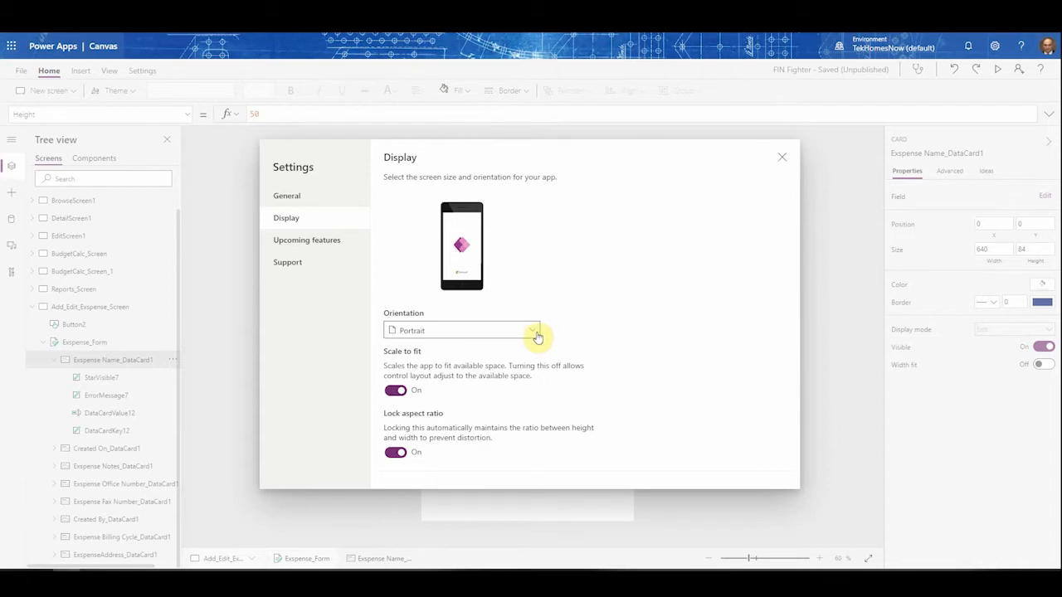
pyautogui.click(535, 335)
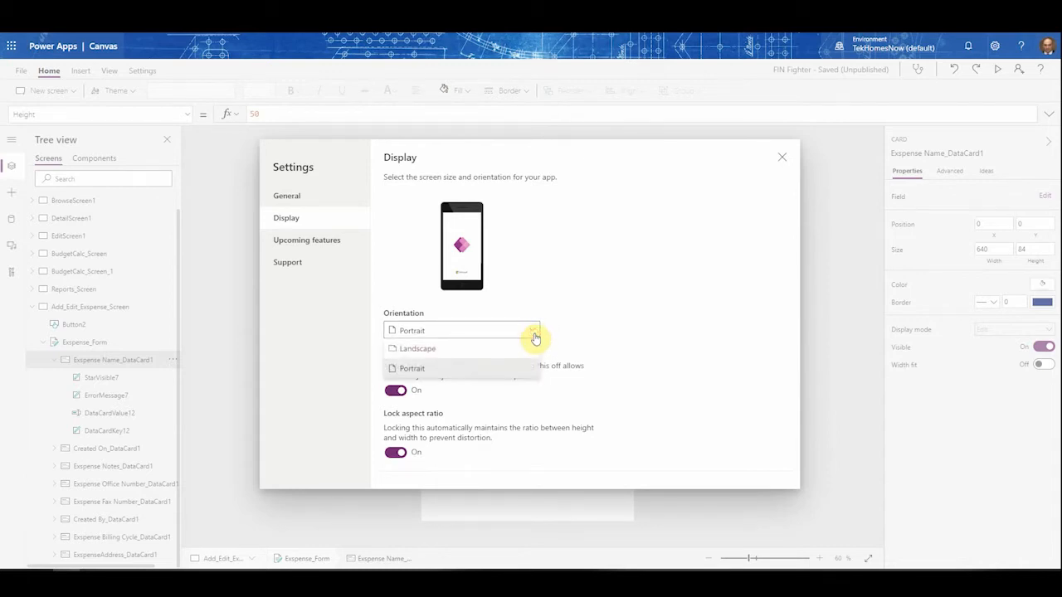
pyautogui.click(446, 362)
pyautogui.scroll(-2, 525, 384)
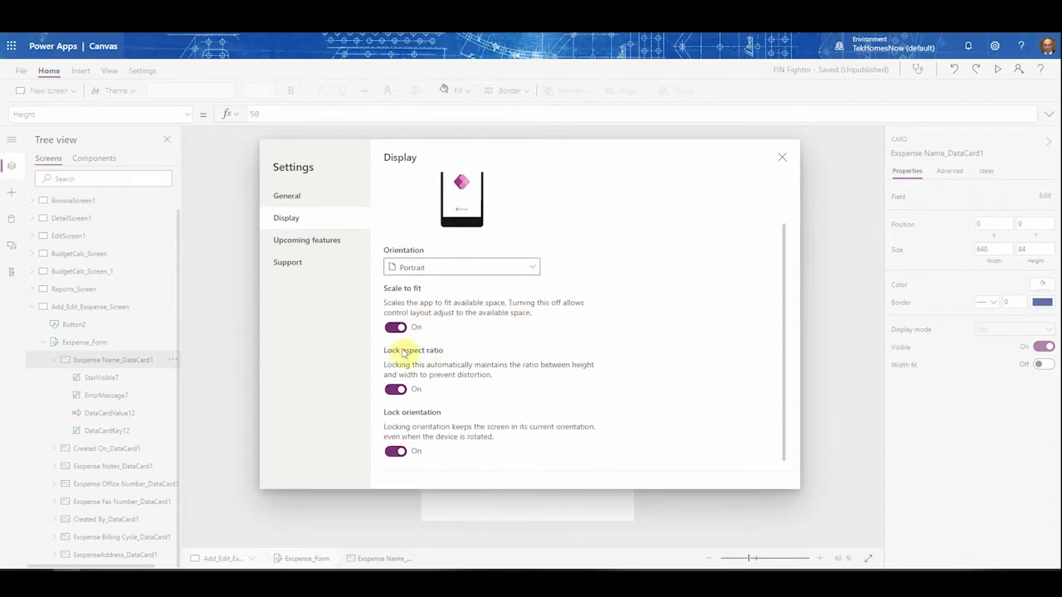
pyautogui.scroll(2, 570, 396)
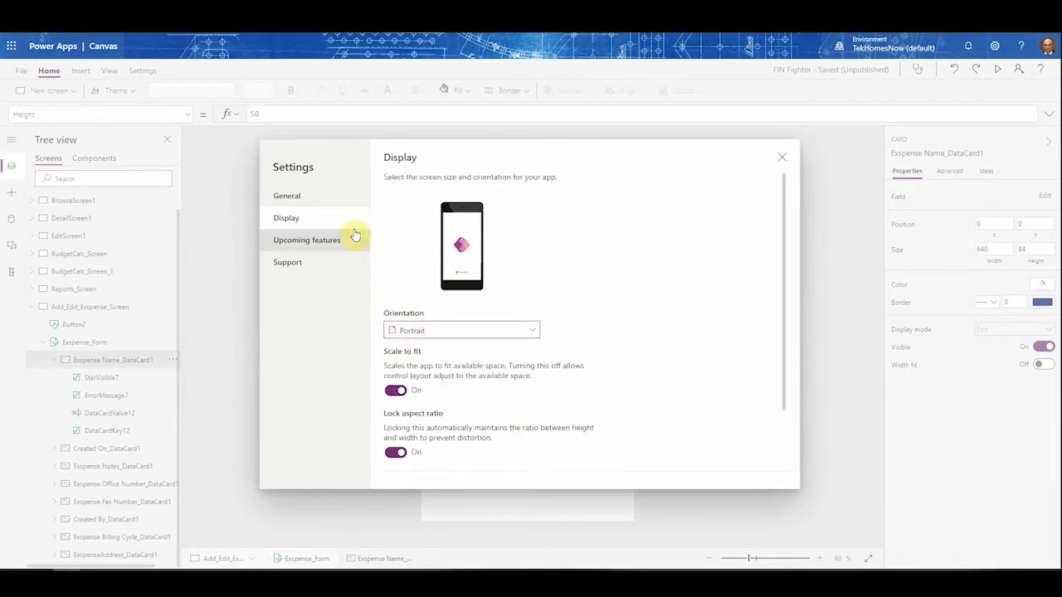
pyautogui.click(784, 159)
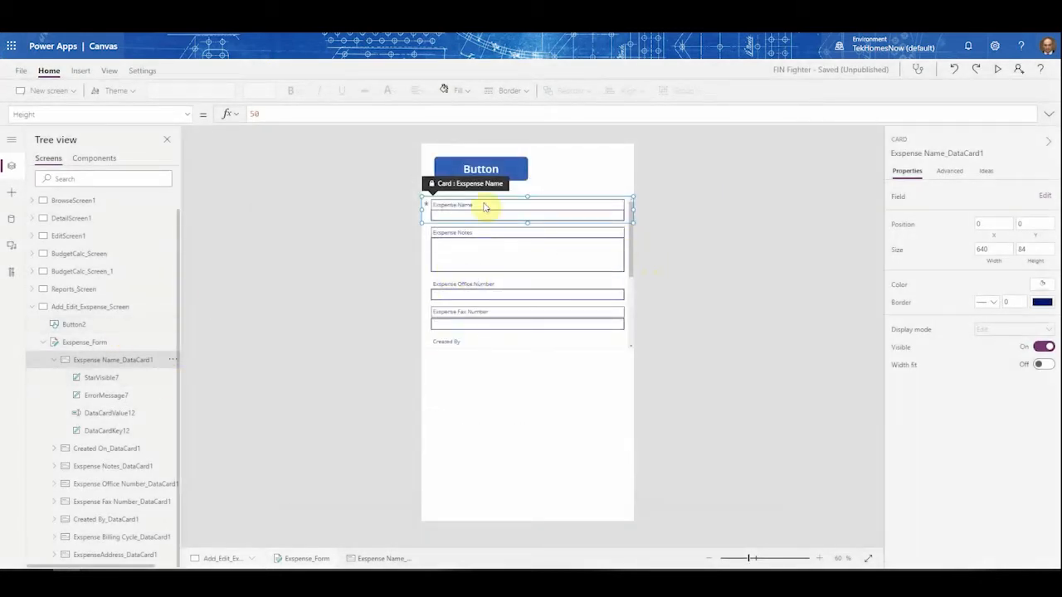
# Step: Examine the remaining fields of the existing expense form and inspect the ExspenseAddress card's label and text input
pyautogui.scroll(-3, 530, 332)
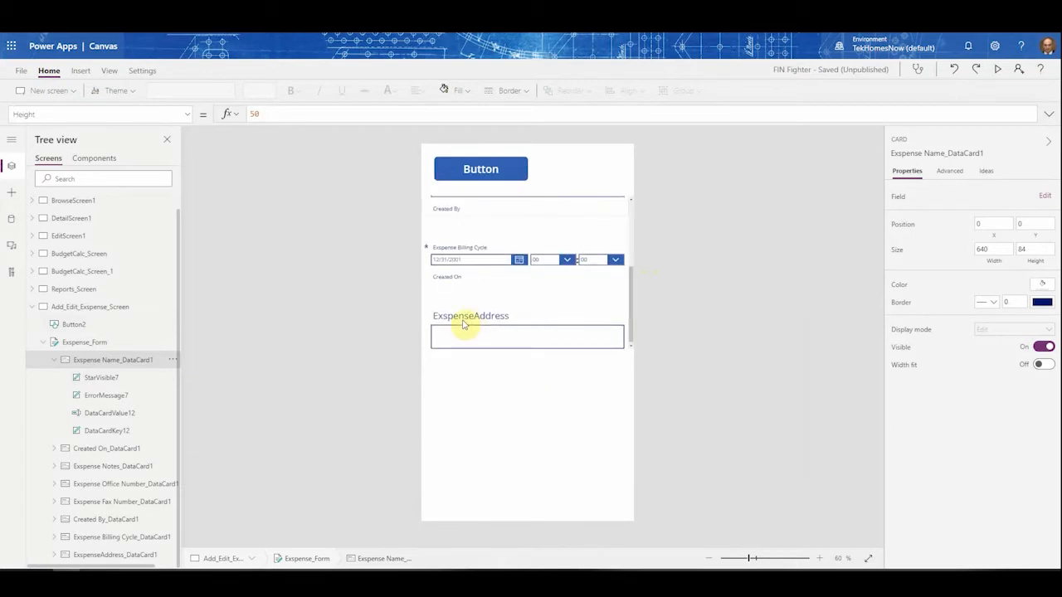
pyautogui.scroll(-3, 457, 316)
pyautogui.click(478, 319)
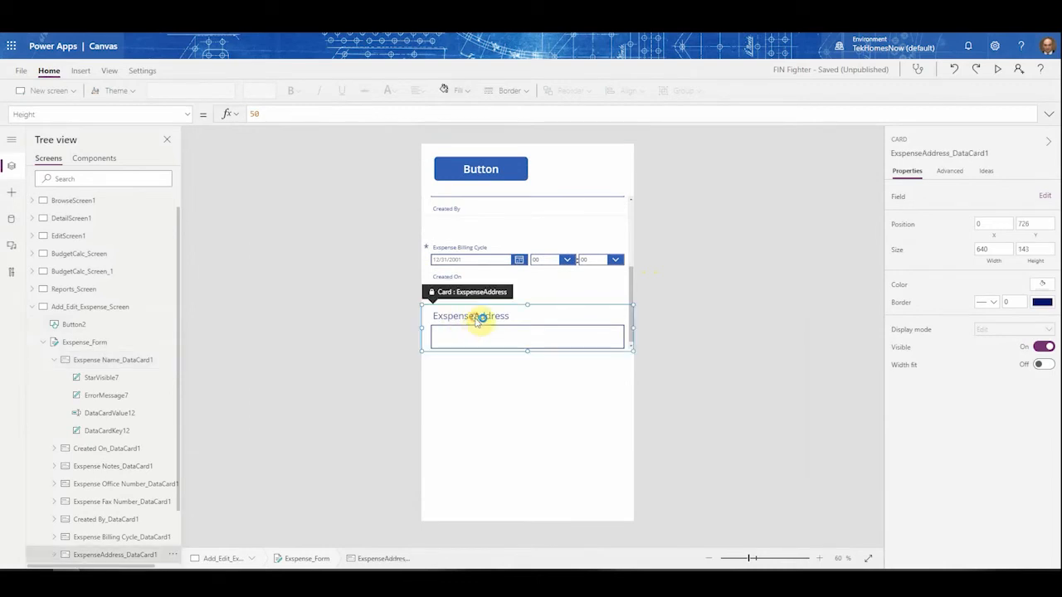
pyautogui.click(477, 317)
pyautogui.click(481, 333)
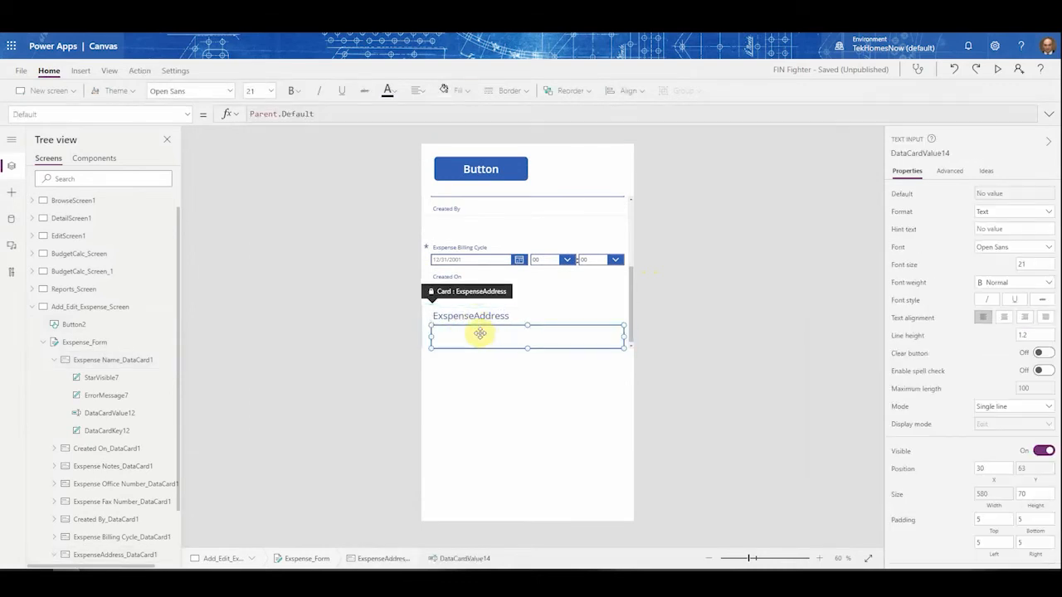
pyautogui.click(477, 317)
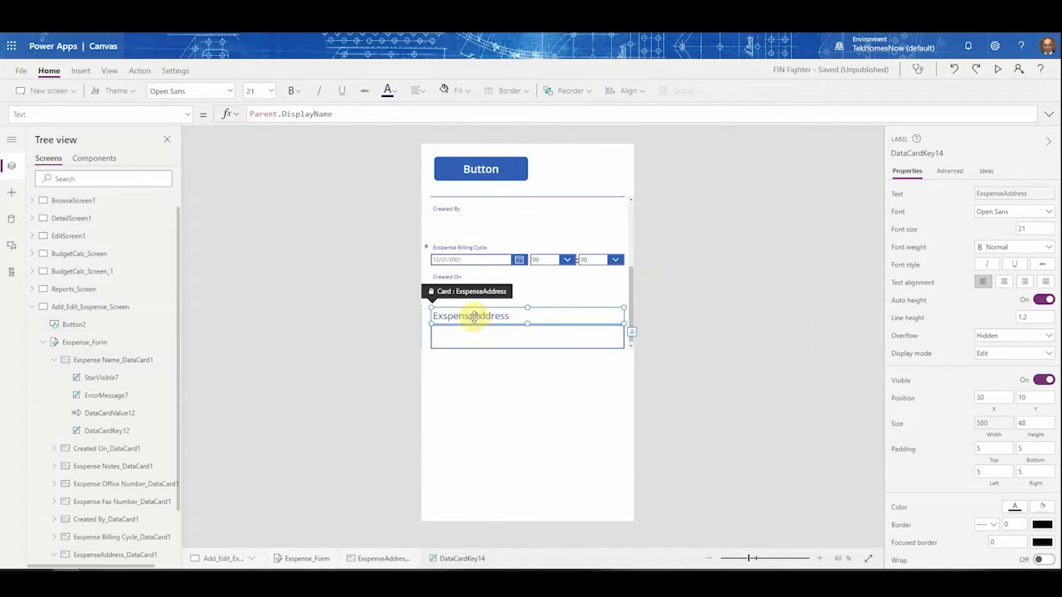
pyautogui.scroll(4, 477, 332)
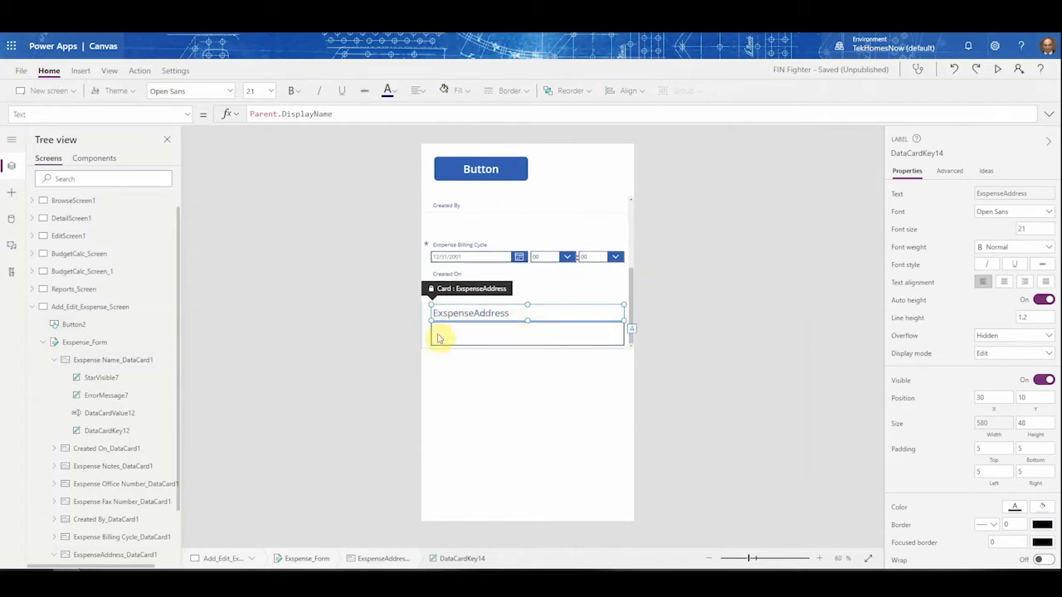
# Step: Insert an Edit form on Add_Edit_Exspense_Screen and move it below the existing expense form, at about Y 617
pyautogui.click(31, 307)
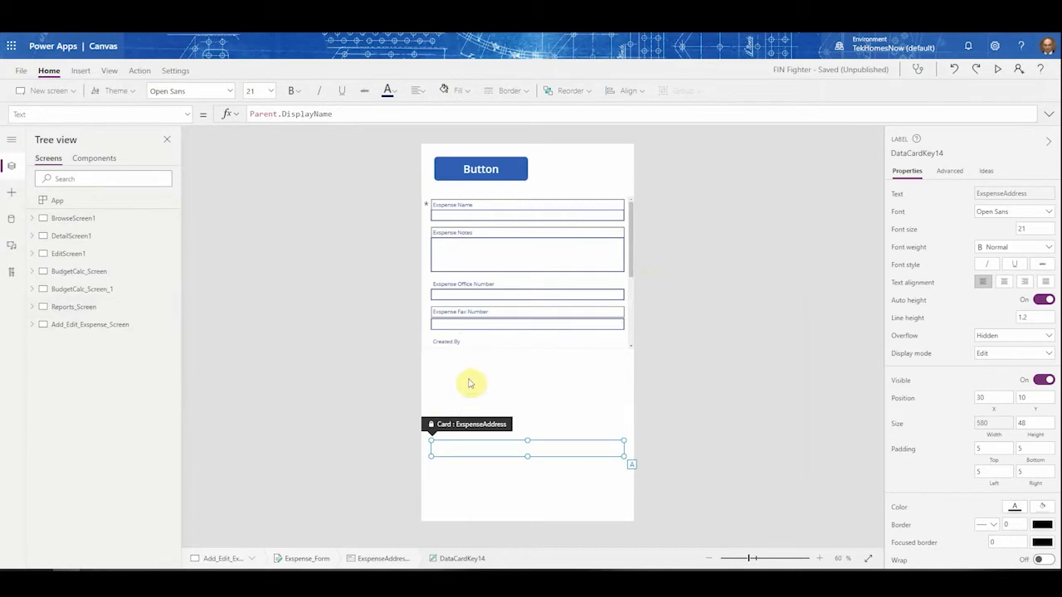
pyautogui.click(522, 398)
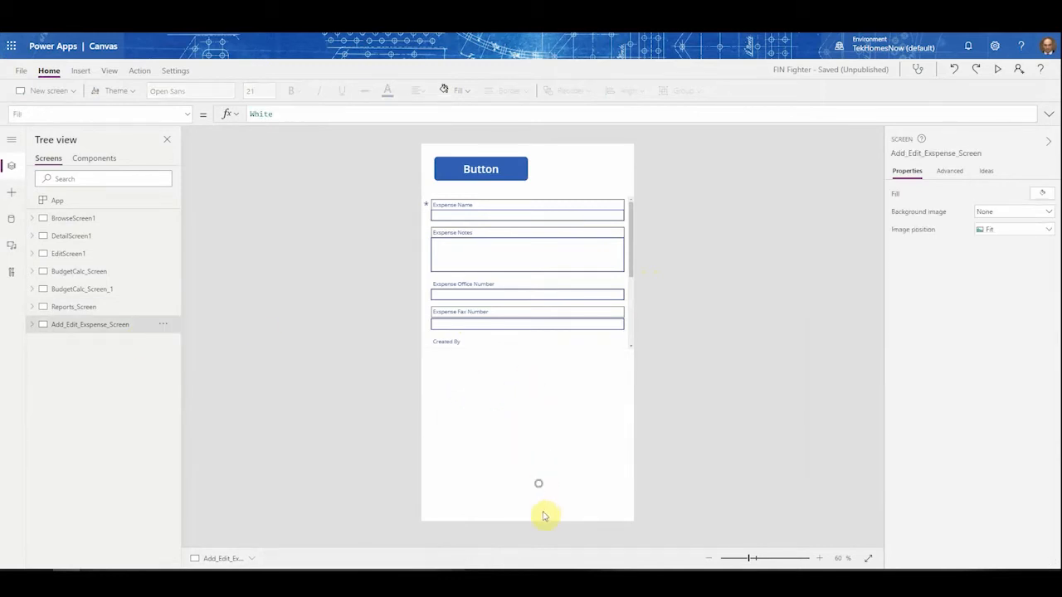
pyautogui.click(82, 71)
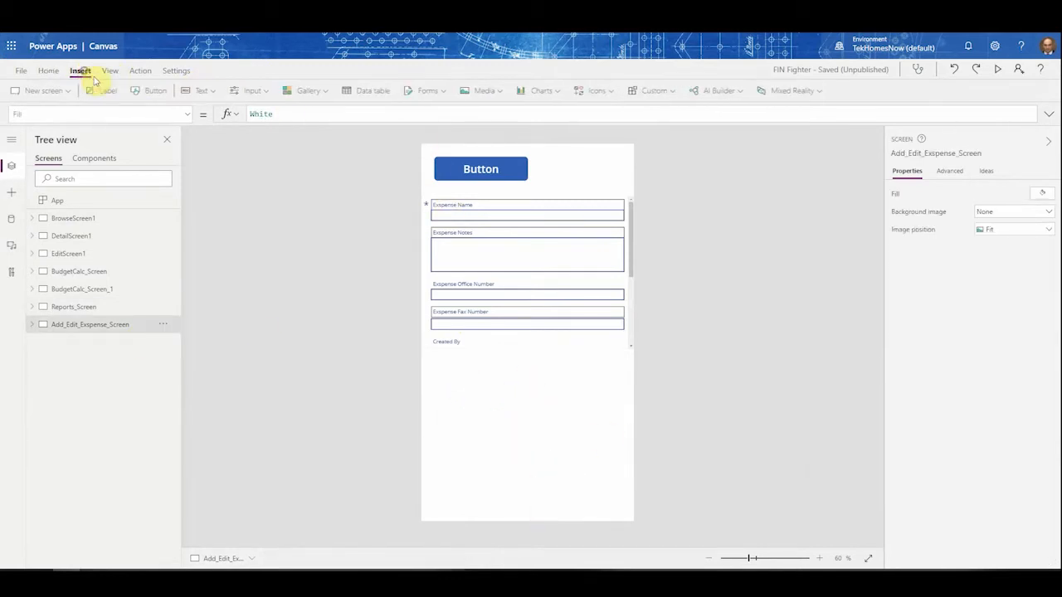
pyautogui.click(433, 91)
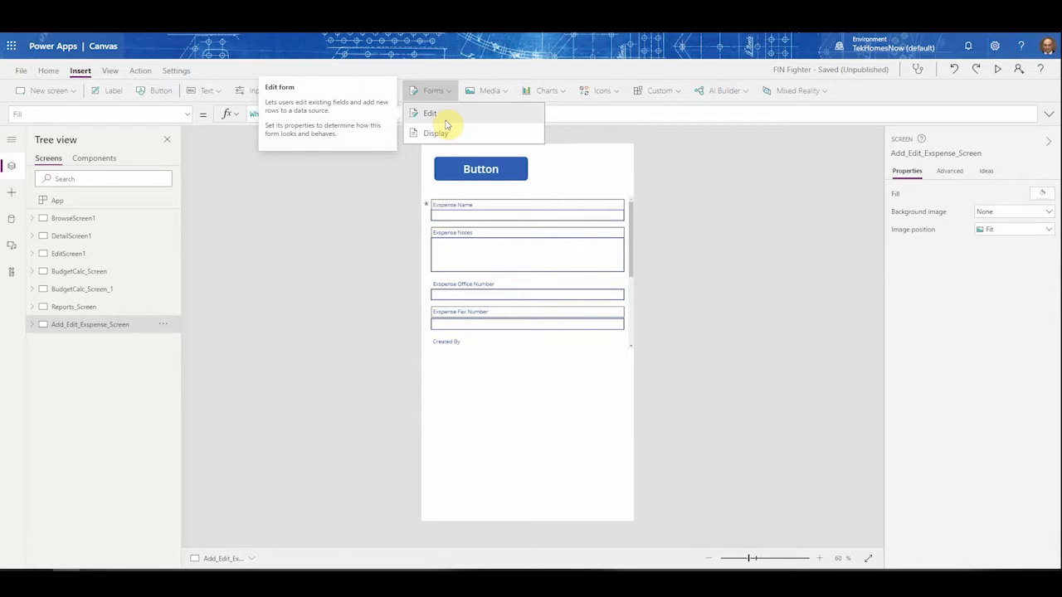
pyautogui.click(445, 120)
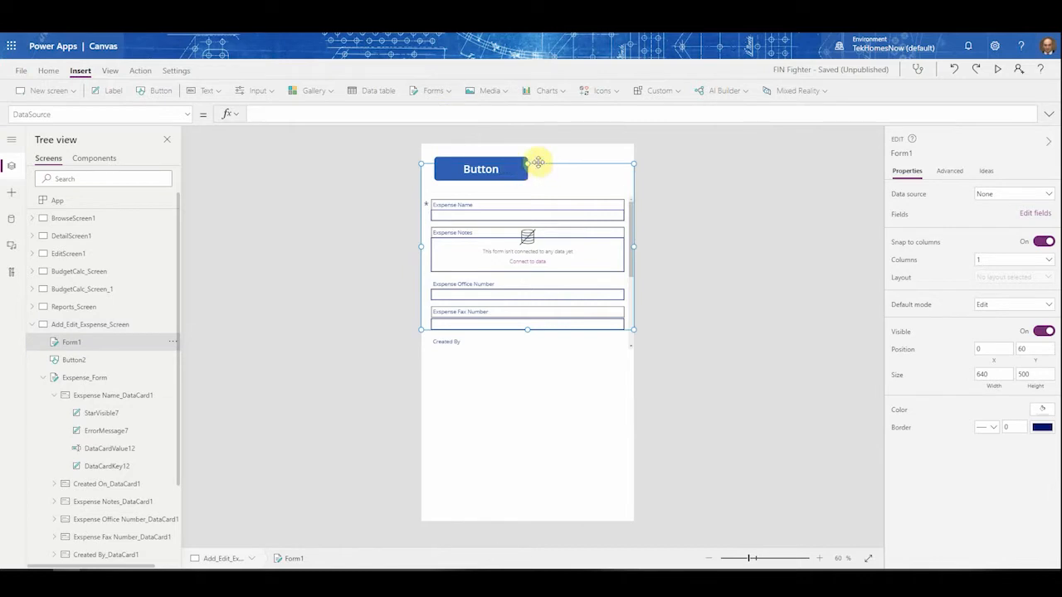
pyautogui.moveTo(537, 163); pyautogui.dragTo(547, 347)
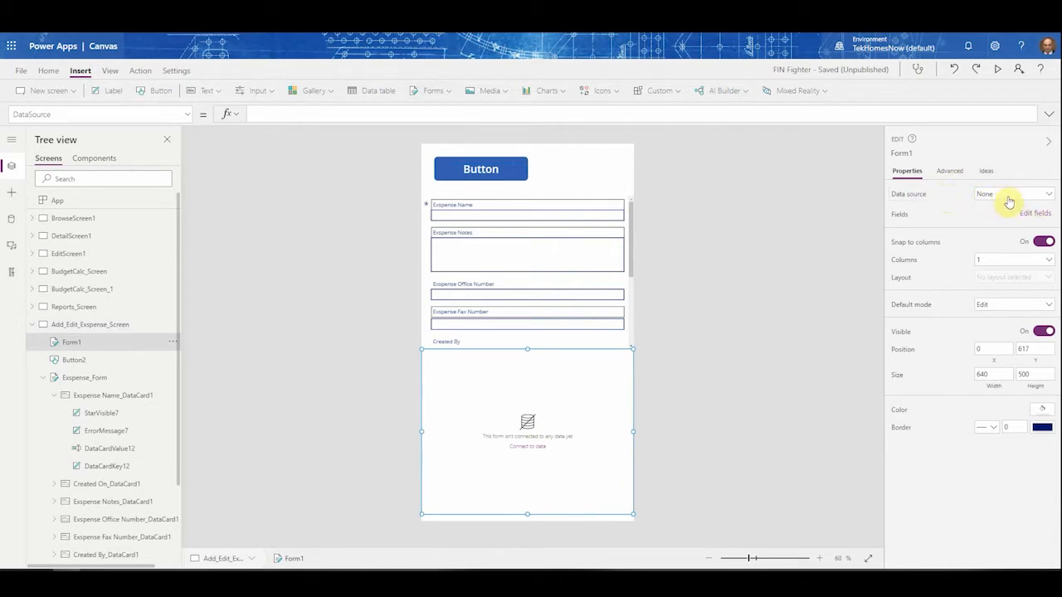
# Step: Connect the new edit form to the ExspenseNames Dataverse table as its data source
pyautogui.click(1043, 197)
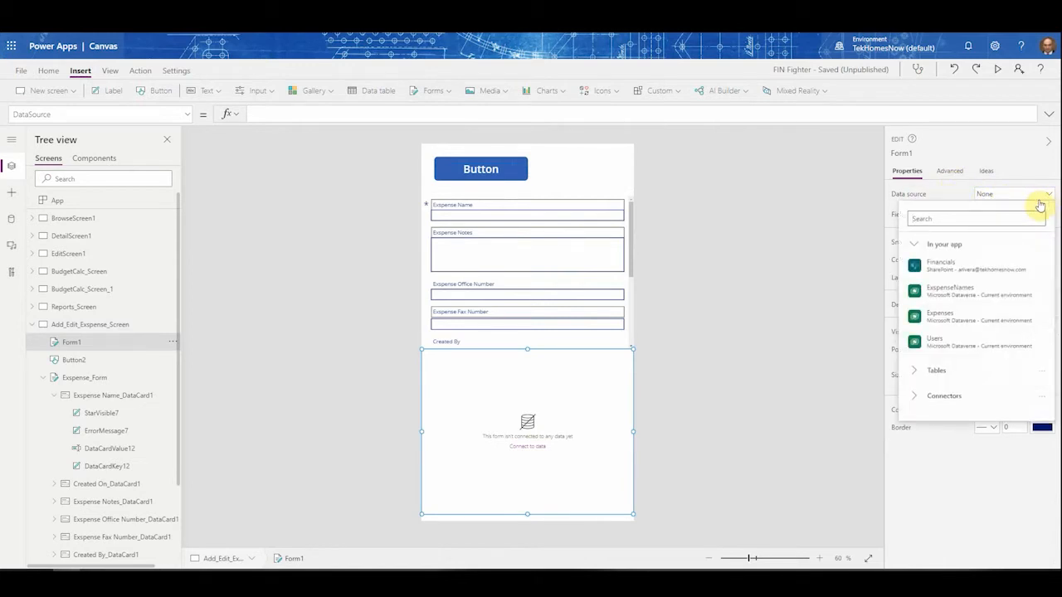
pyautogui.moveTo(987, 292)
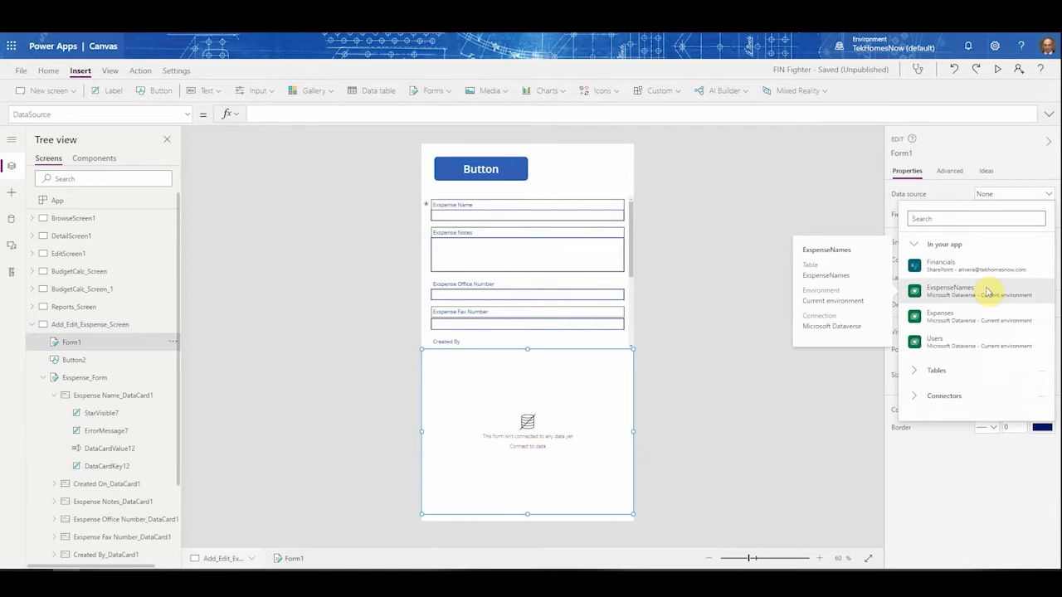
pyautogui.click(985, 290)
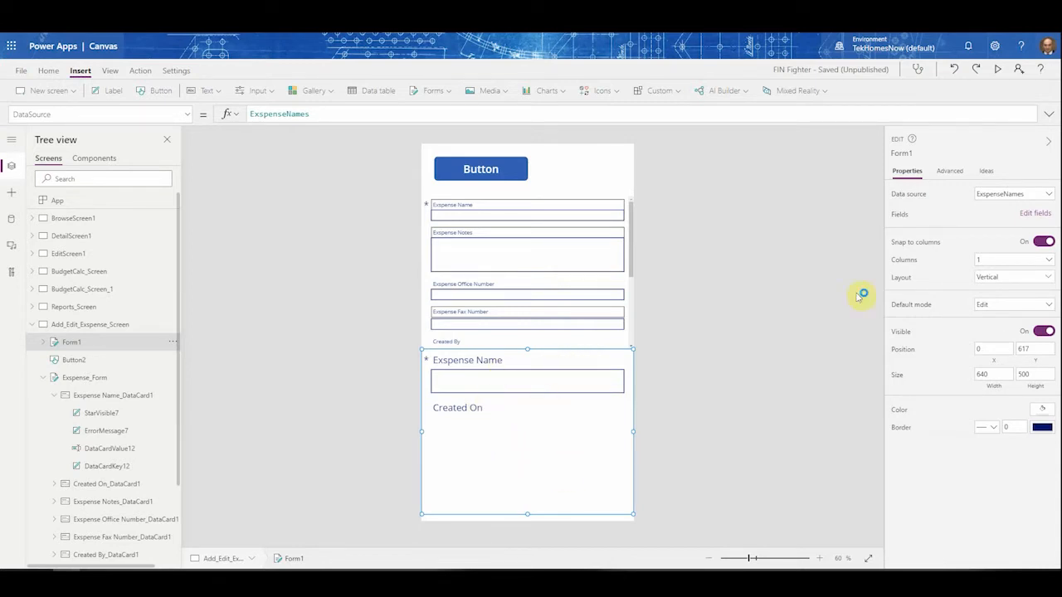
# Step: Examine the fields of the ExspenseNames table that can be added to the new form, including Exspense Billing Cycle
pyautogui.click(1029, 214)
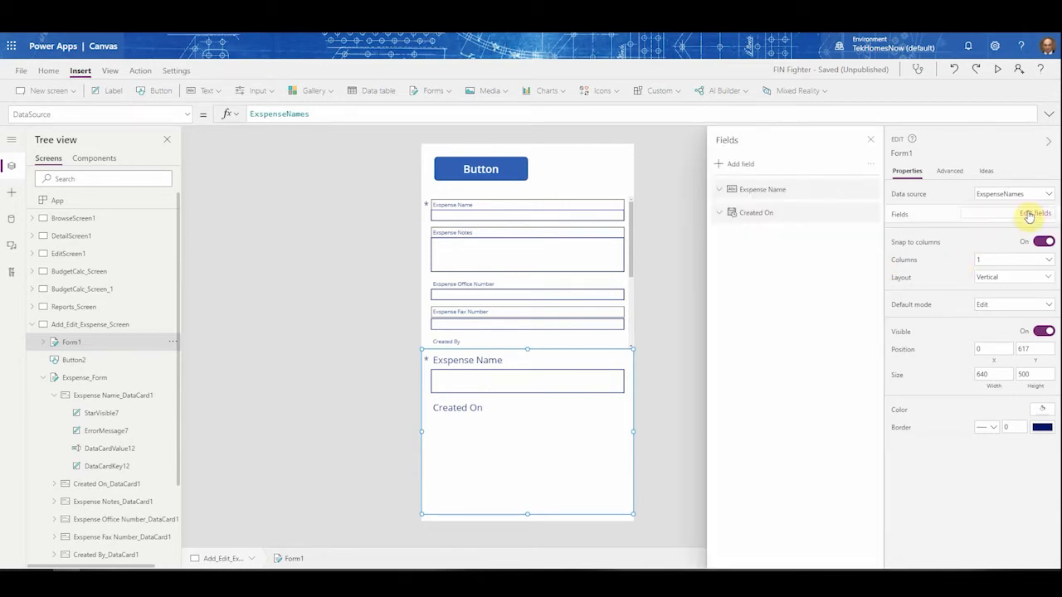
pyautogui.click(747, 166)
pyautogui.scroll(-3, 759, 249)
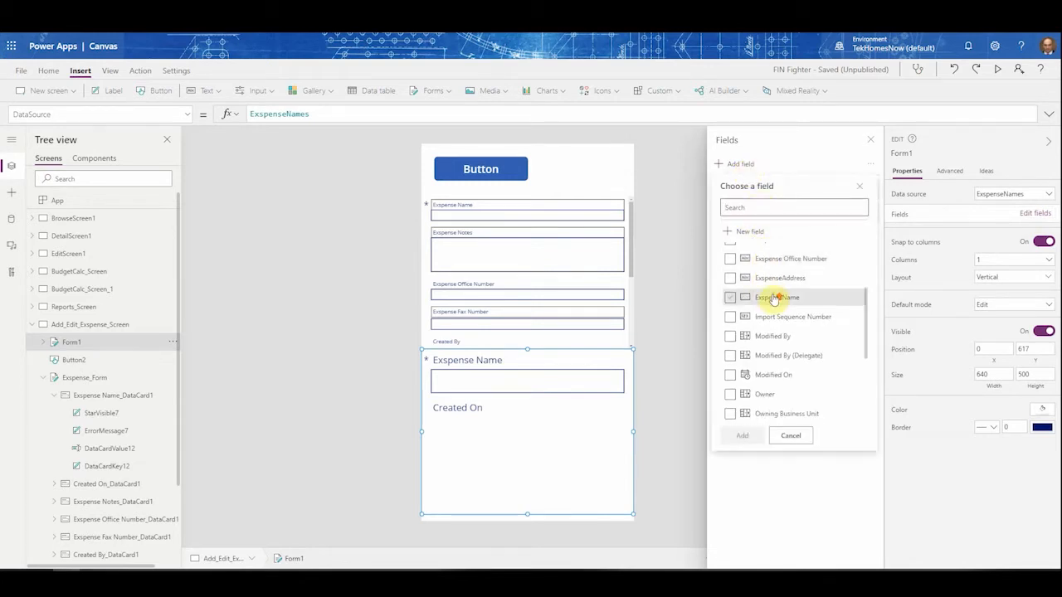
pyautogui.scroll(3, 774, 298)
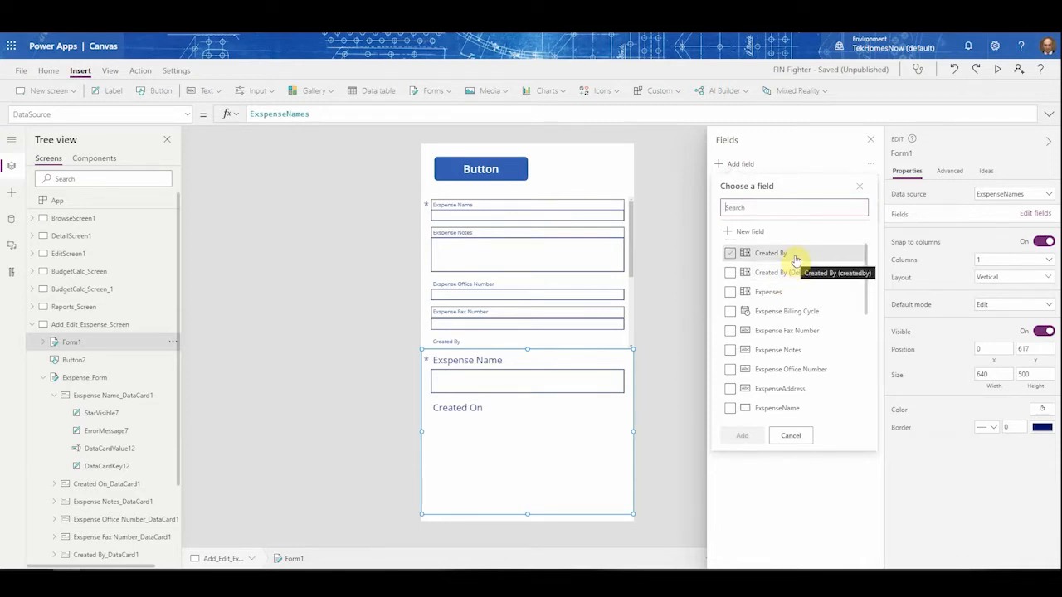
pyautogui.scroll(-3, 788, 273)
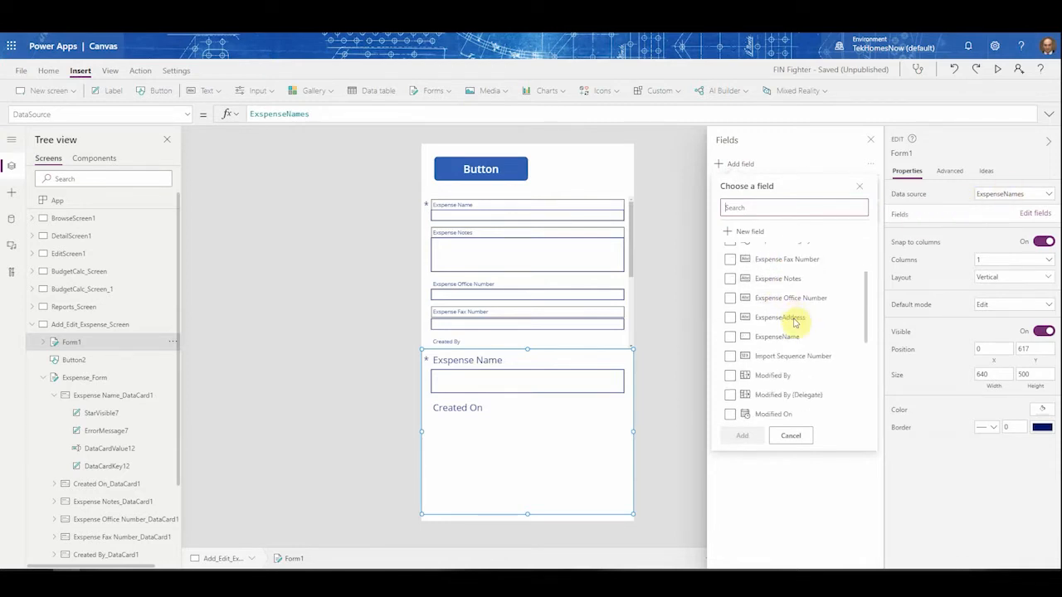
pyautogui.scroll(-3, 746, 336)
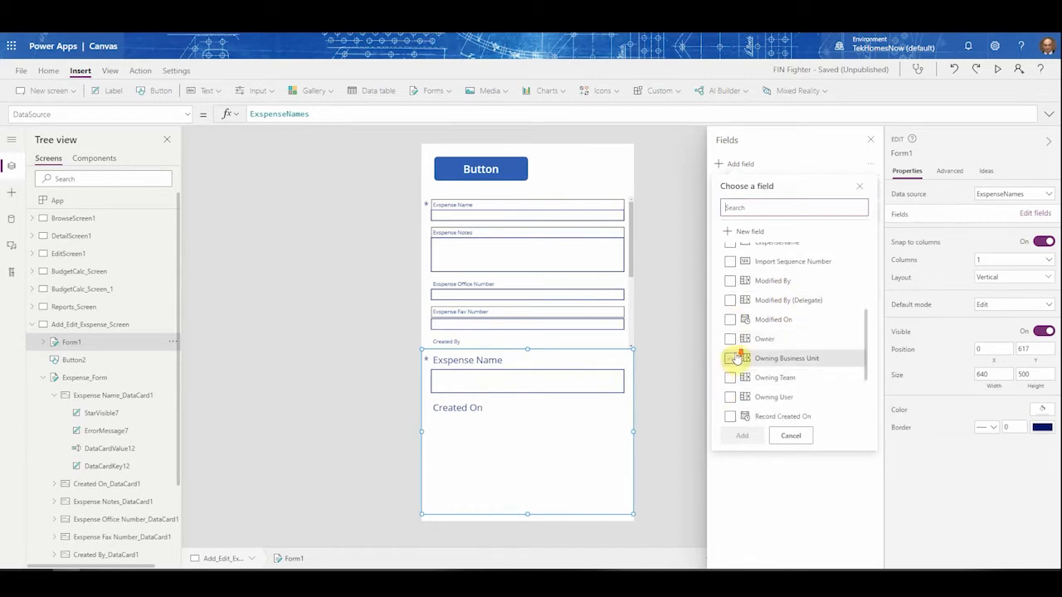
pyautogui.scroll(-4, 737, 374)
pyautogui.scroll(10, 738, 390)
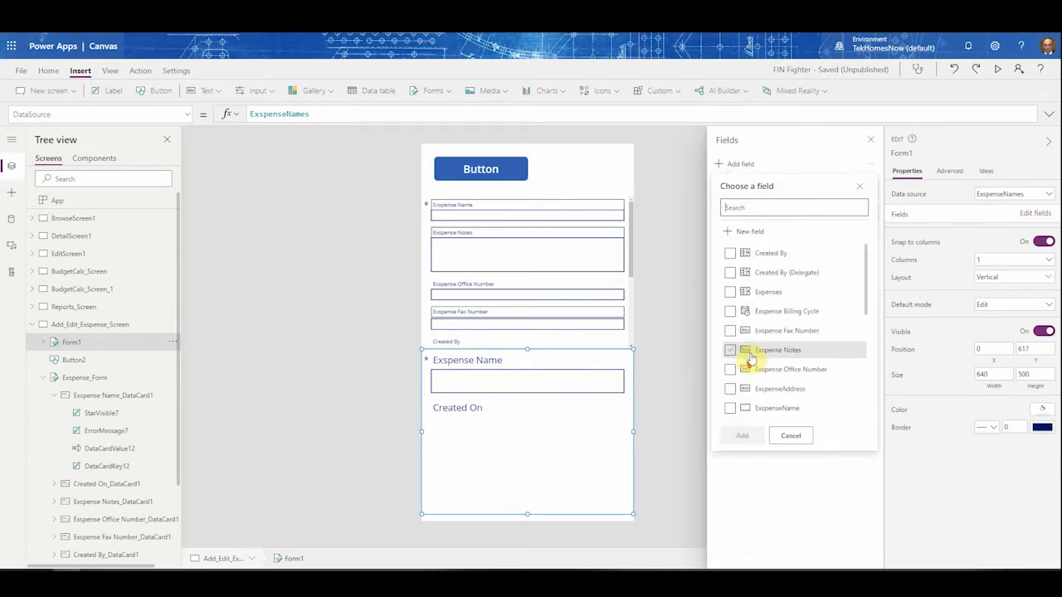
pyautogui.click(730, 312)
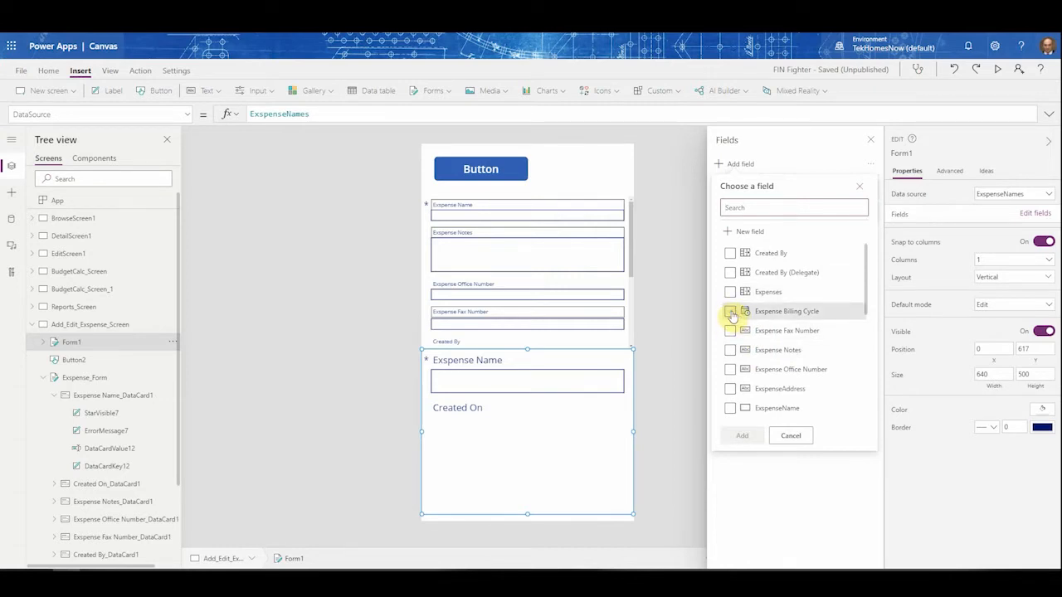
pyautogui.click(746, 435)
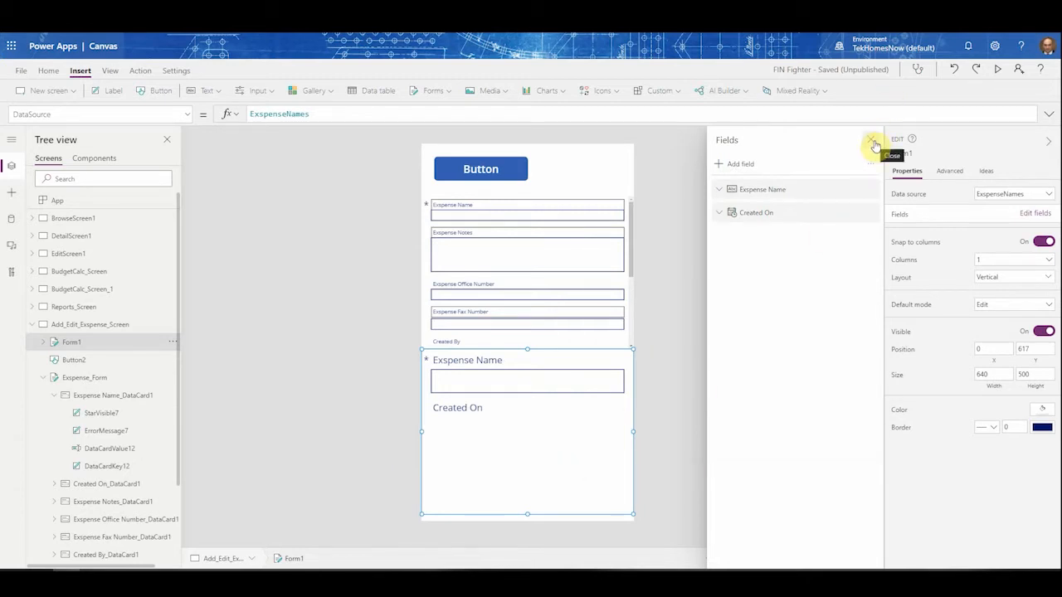
# Step: Close the new form's field list and delete the form from Add_Edit_Exspense_Screen
pyautogui.click(871, 141)
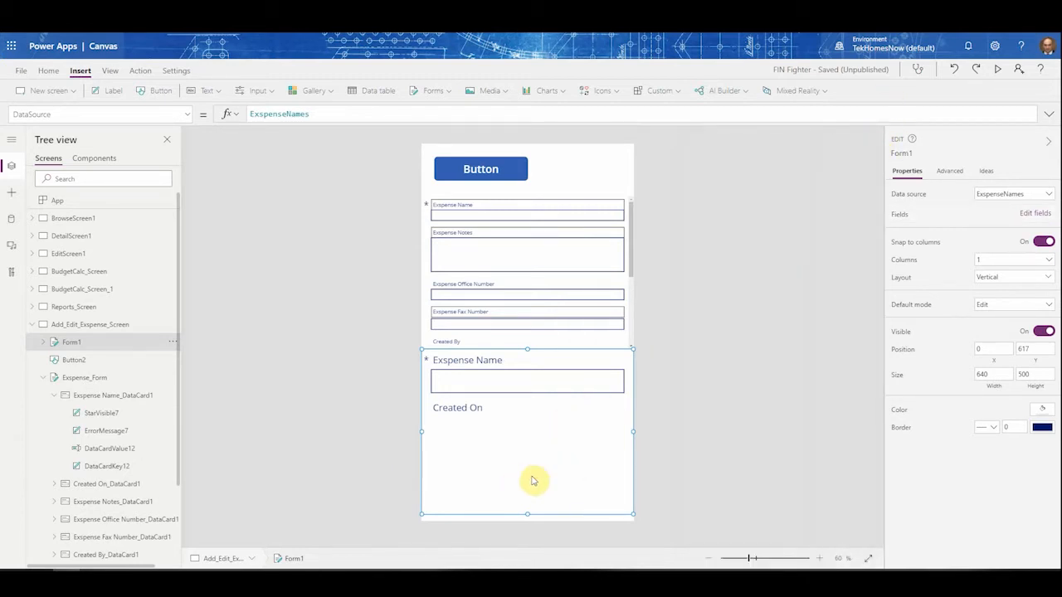
pyautogui.press('Delete')
# Step: Set the height of the Created By card's combo box in the expense form to 32
pyautogui.scroll(-1, 502, 304)
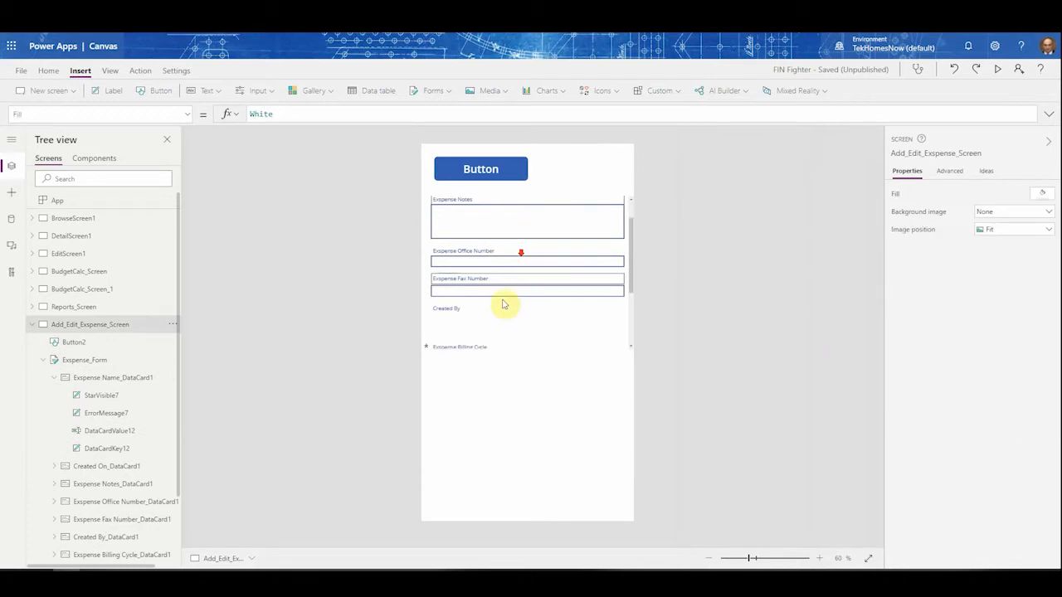
pyautogui.scroll(-2, 503, 304)
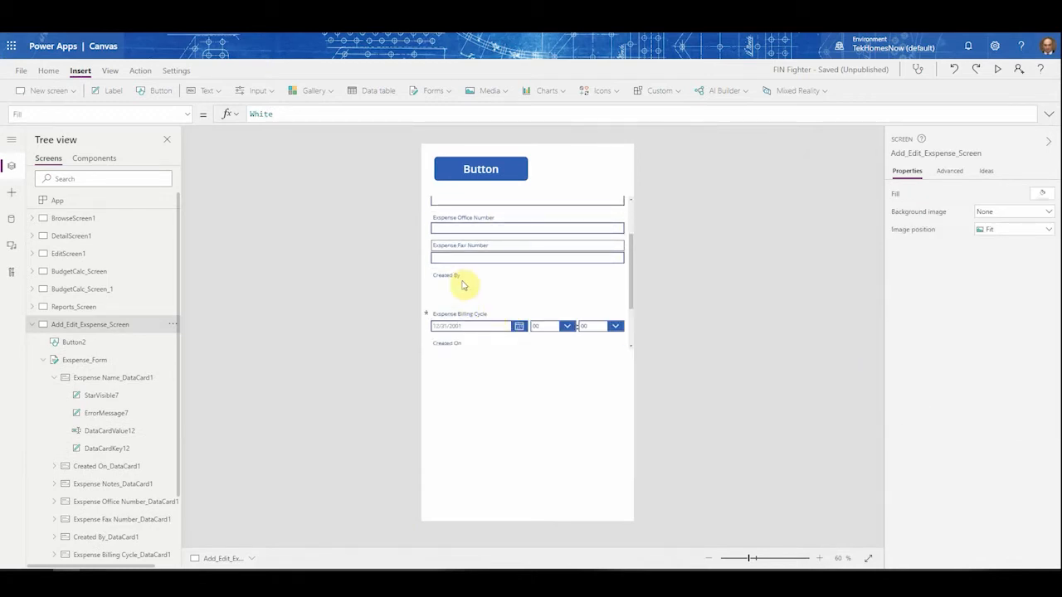
pyautogui.click(463, 285)
pyautogui.click(457, 286)
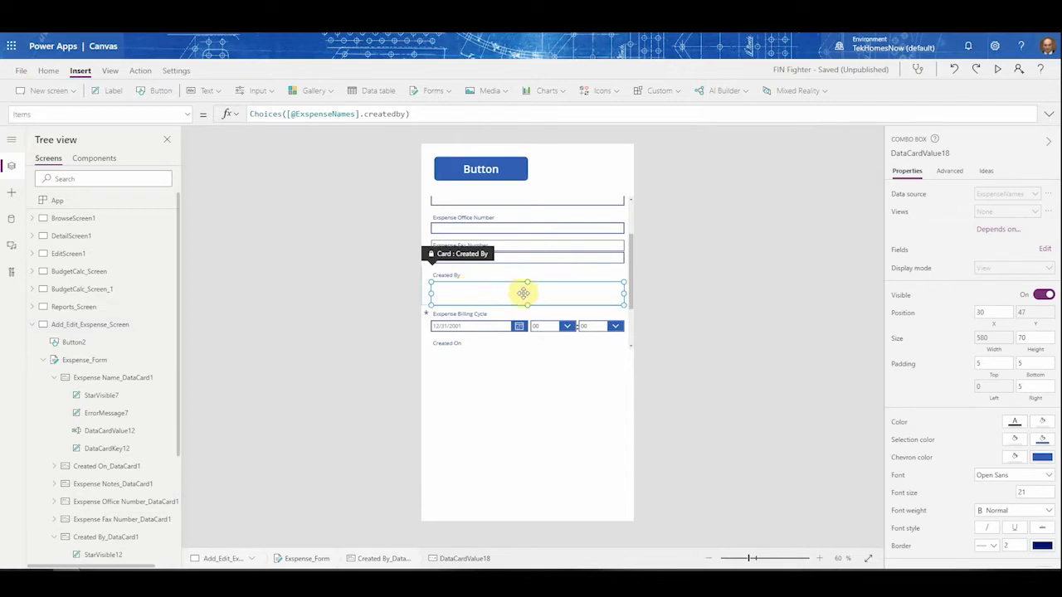
pyautogui.click(470, 274)
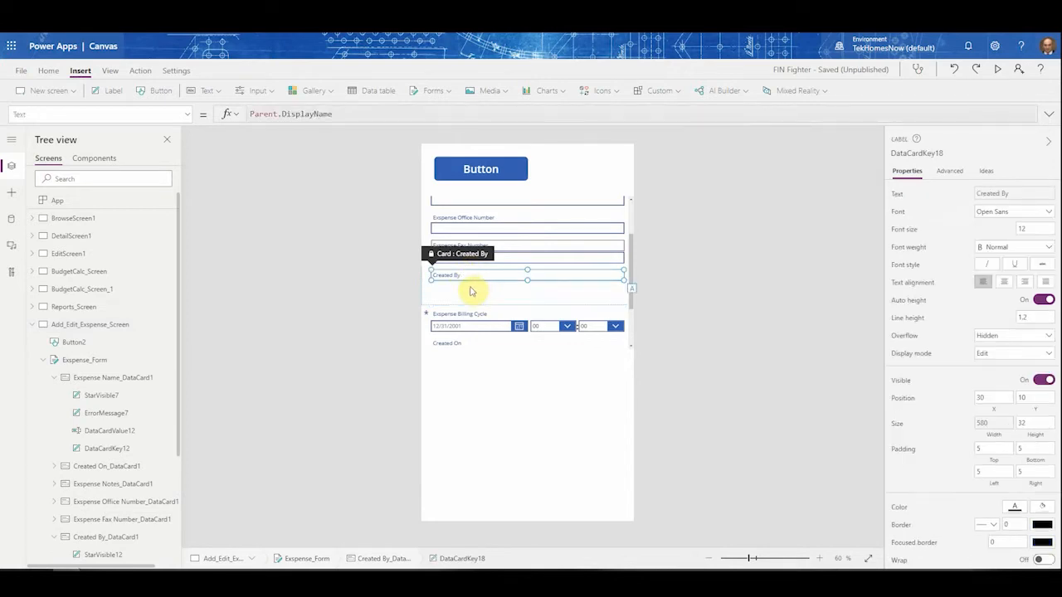
pyautogui.click(469, 290)
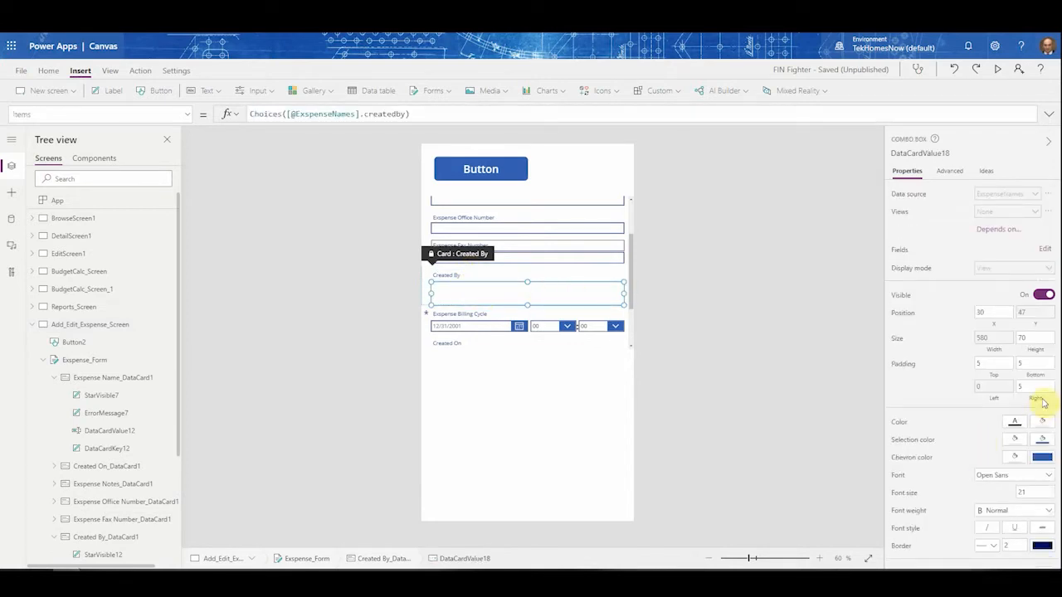
pyautogui.doubleClick(1028, 332)
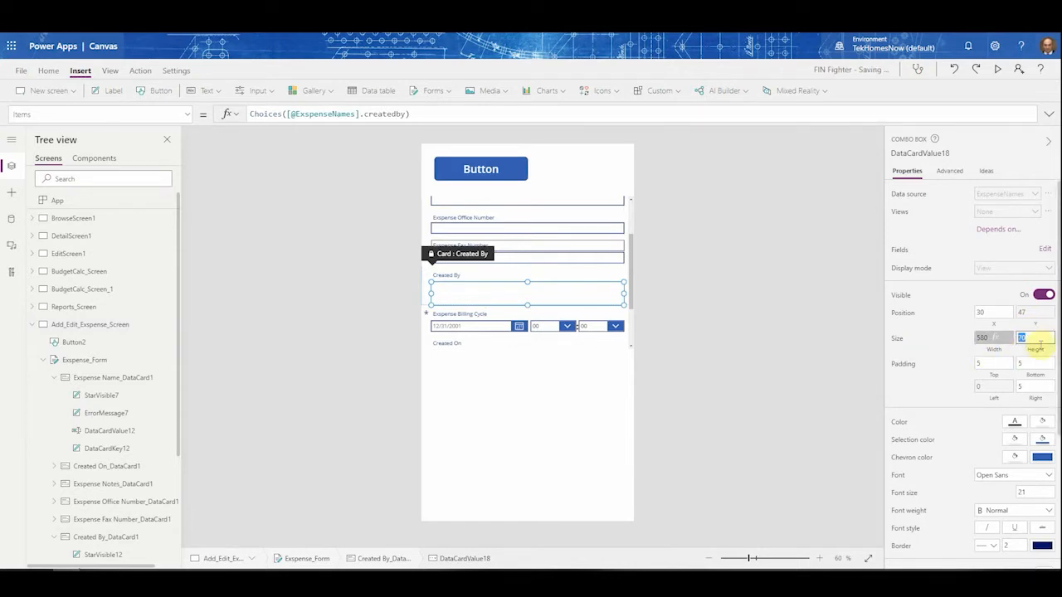
pyautogui.click(1040, 340)
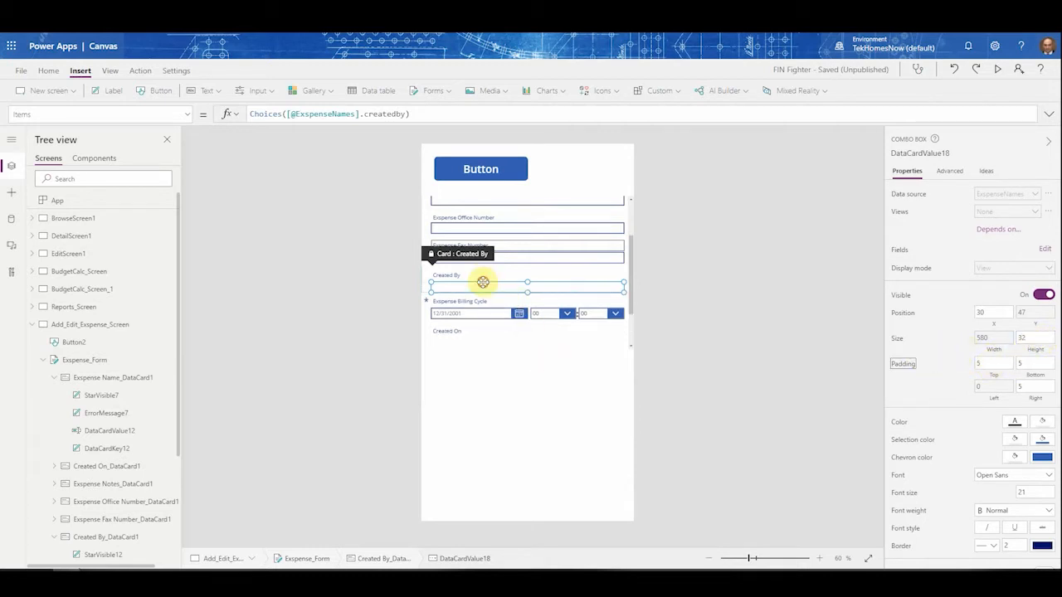
# Step: Preview the app to check the expense form, and return to editing
pyautogui.click(479, 277)
pyautogui.click(480, 282)
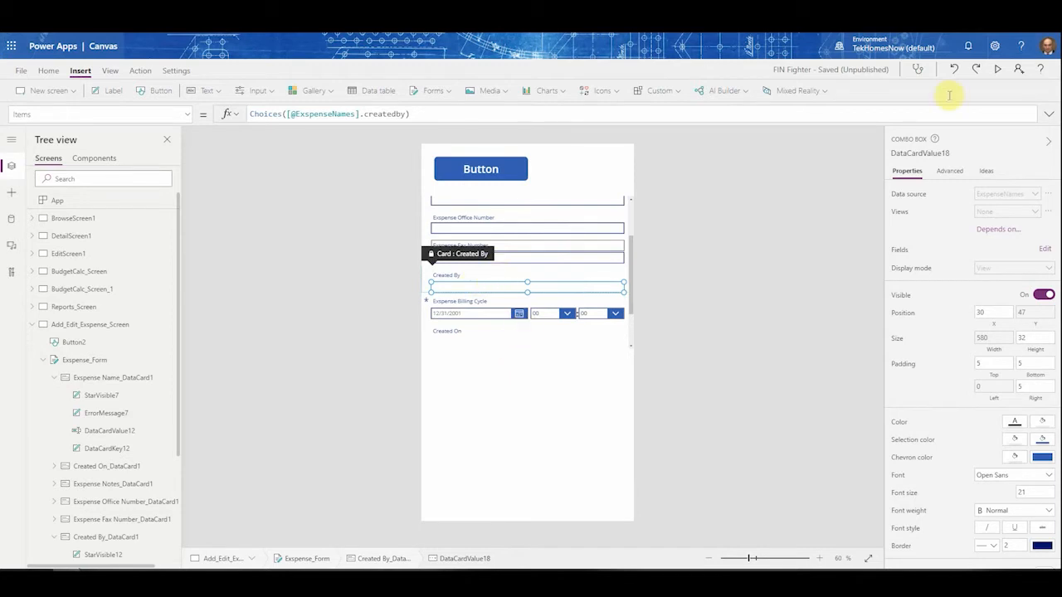
pyautogui.click(998, 70)
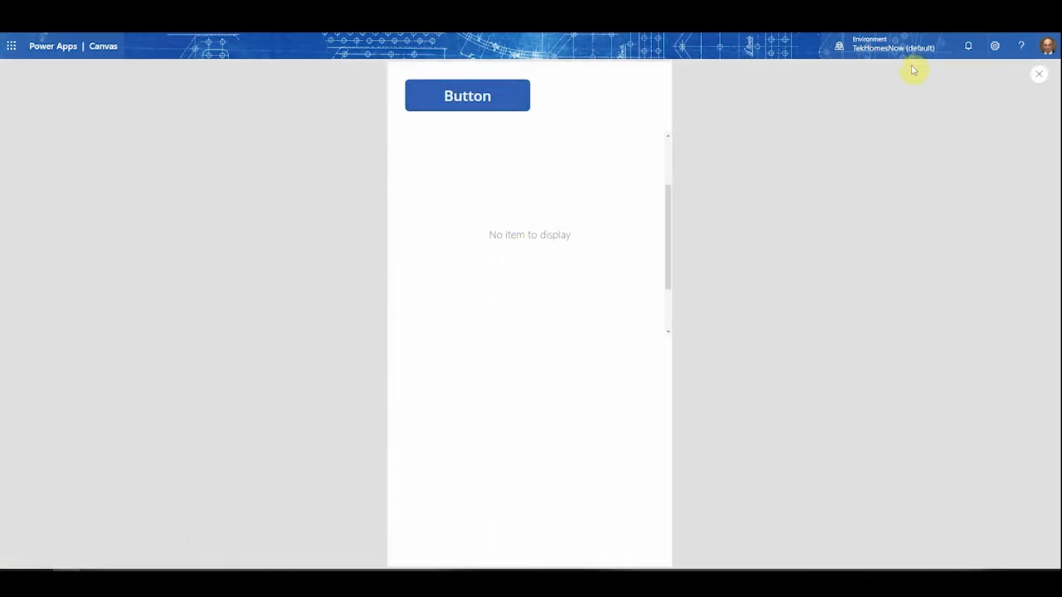
pyautogui.click(1039, 73)
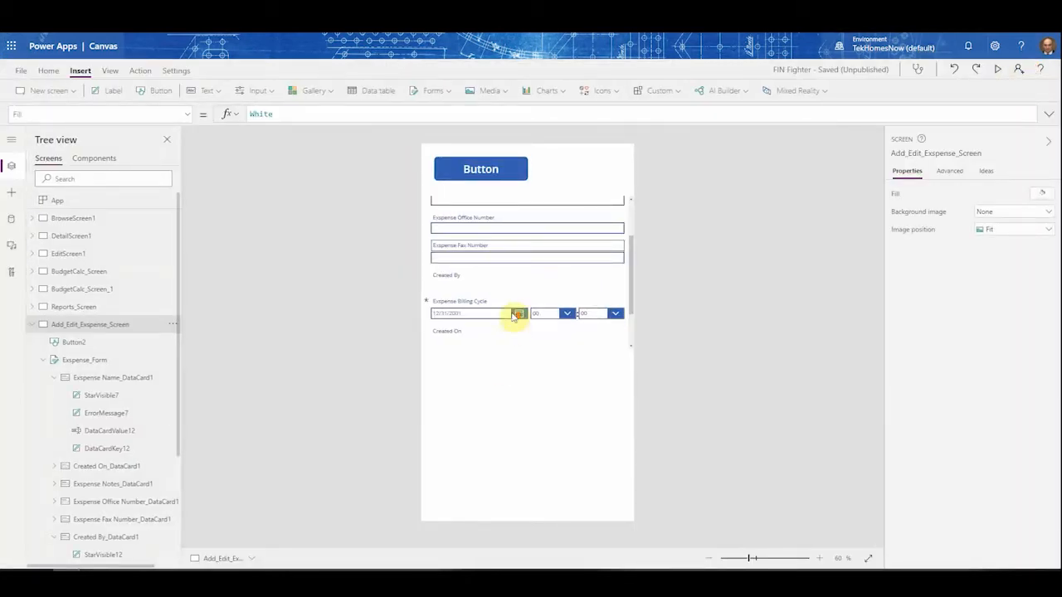
# Step: Reduce the height of the Created On card in the expense form to 96
pyautogui.scroll(-2, 457, 268)
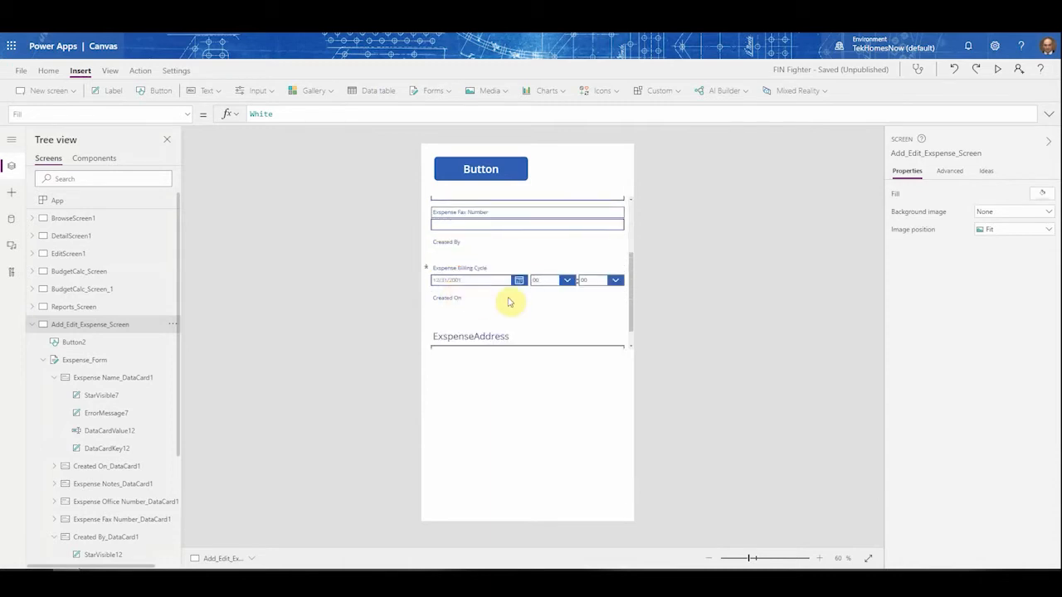
pyautogui.click(467, 306)
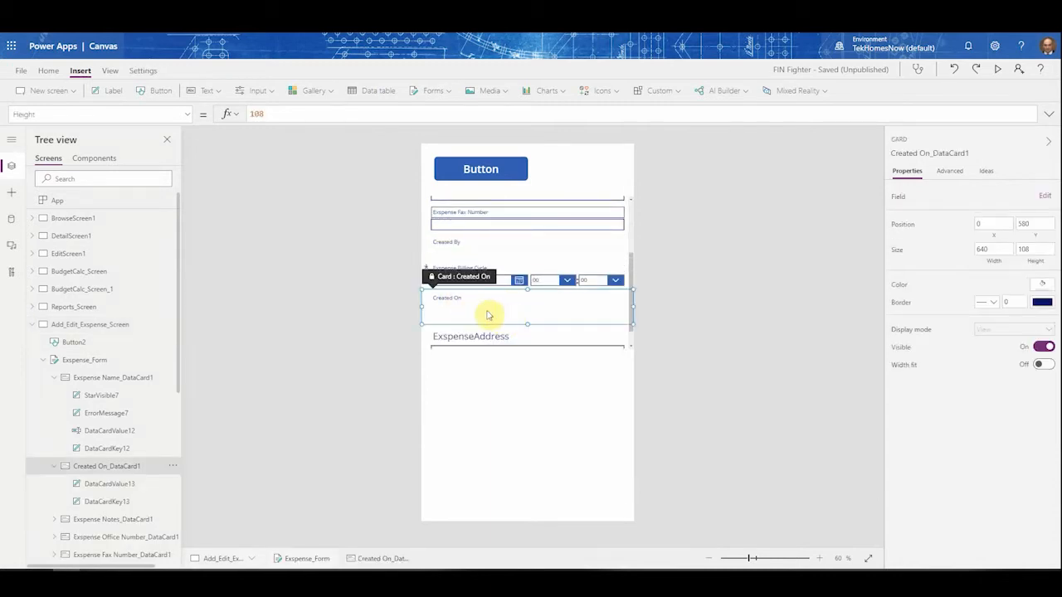
pyautogui.click(457, 312)
pyautogui.click(529, 327)
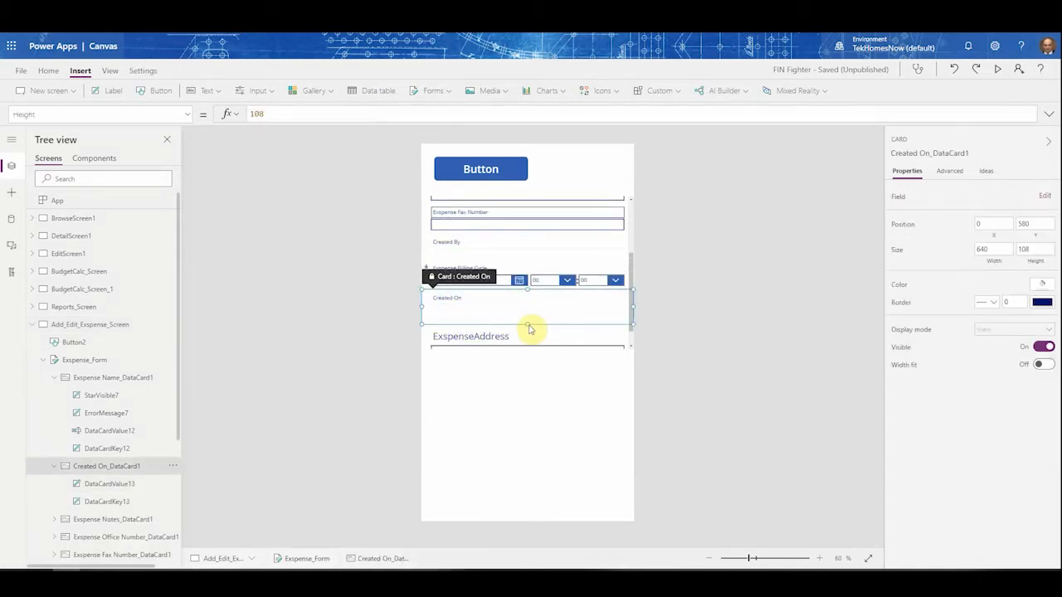
pyautogui.moveTo(528, 321); pyautogui.dragTo(526, 315)
# Step: Set the border thickness to 1 on both the label and the value of the Created On card
pyautogui.click(495, 297)
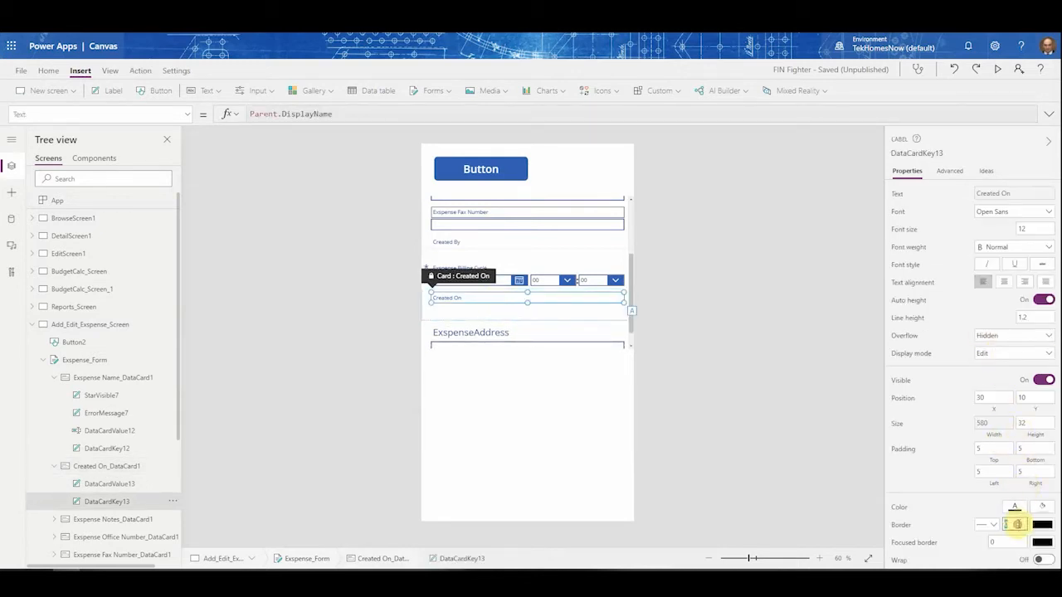
pyautogui.click(509, 309)
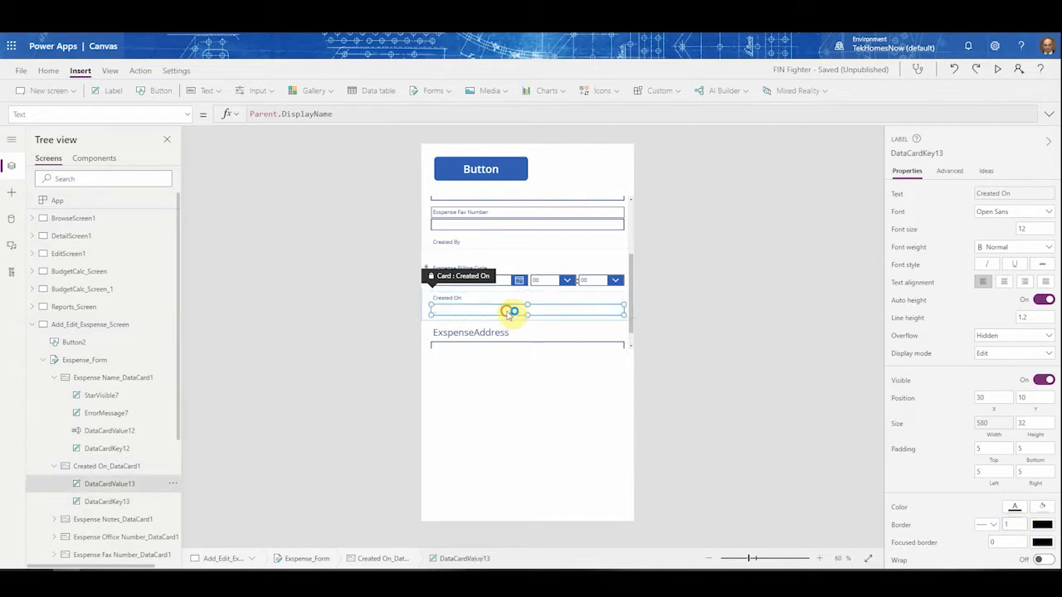
pyautogui.click(1015, 525)
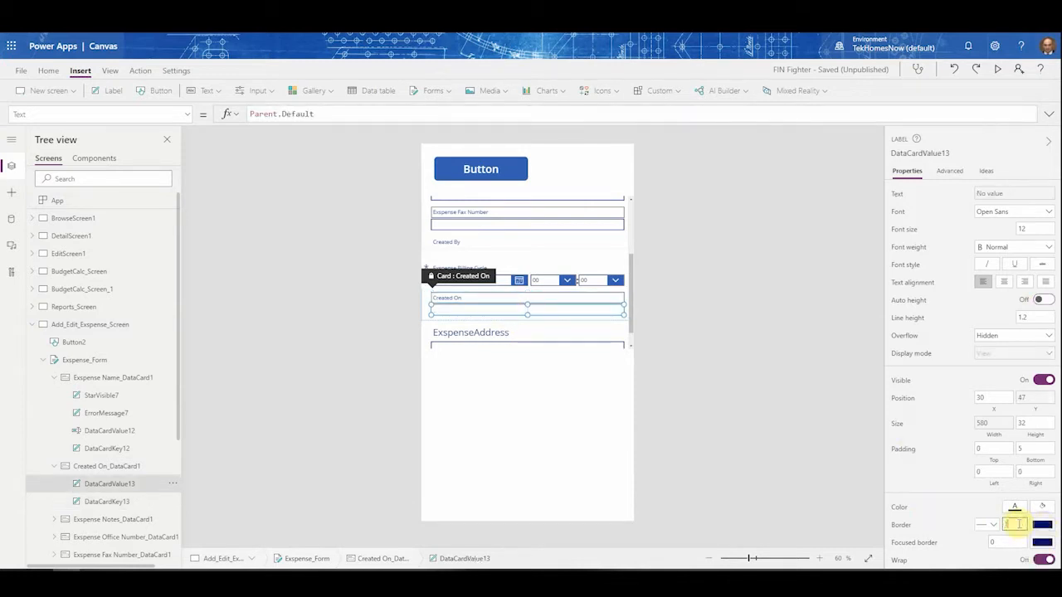
pyautogui.write('1')
pyautogui.click(424, 310)
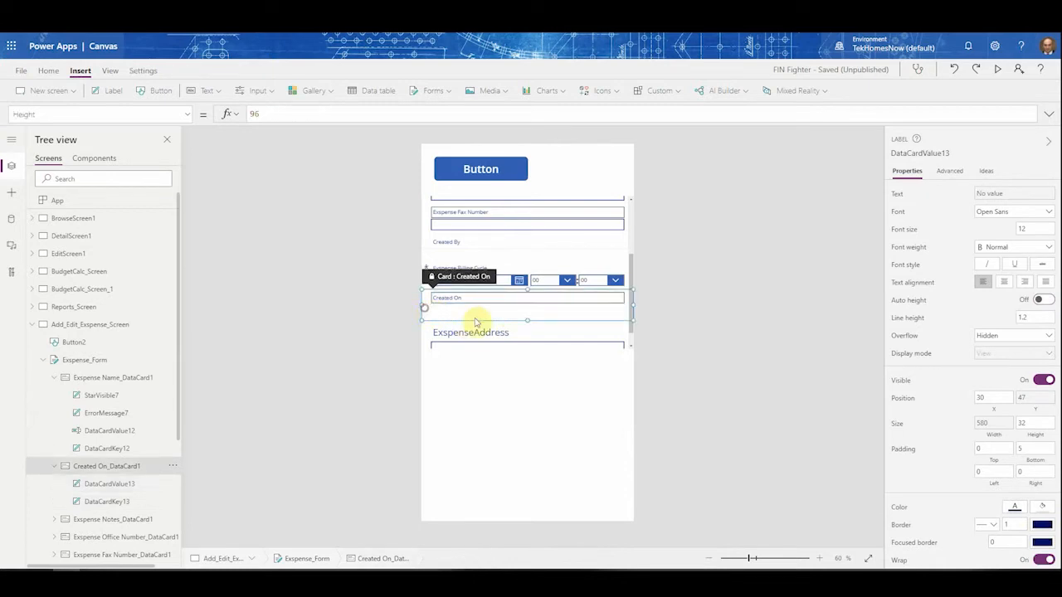
# Step: Check the border and focused border settings of the Created On value and the size of its card
pyautogui.click(525, 315)
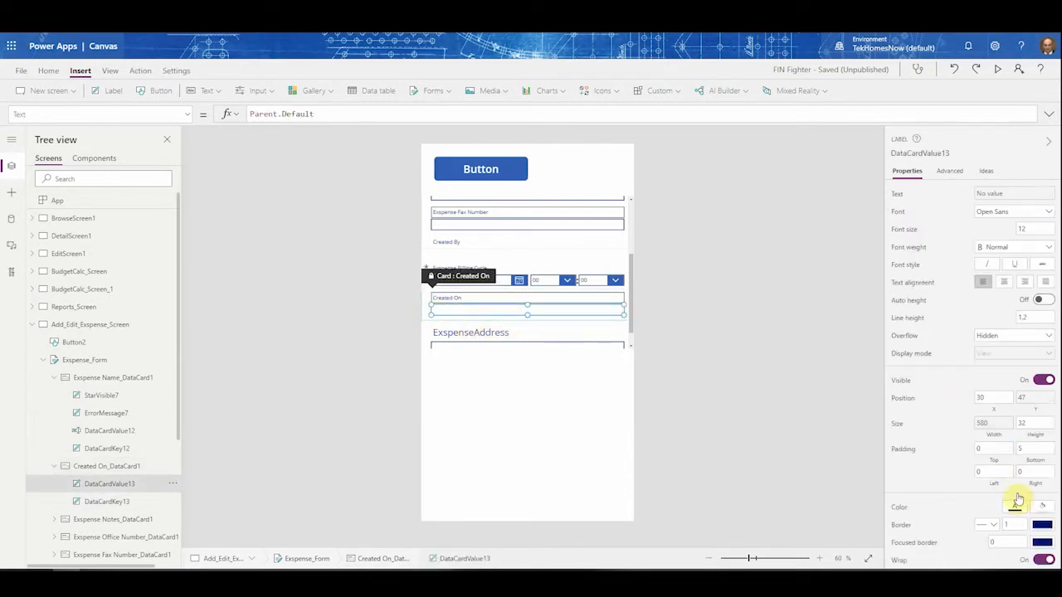
pyautogui.click(1015, 542)
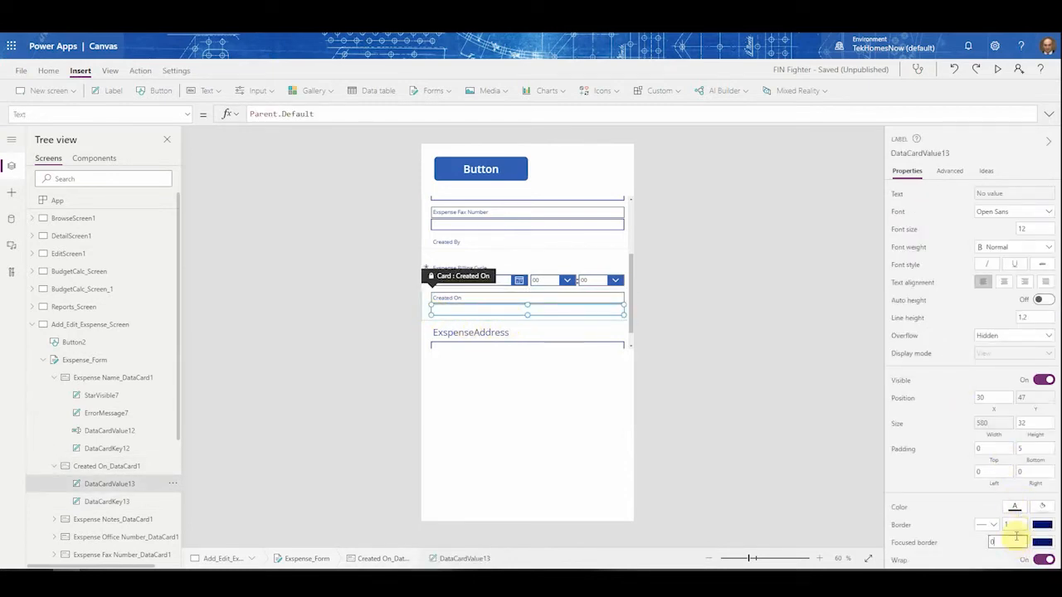
pyautogui.click(485, 311)
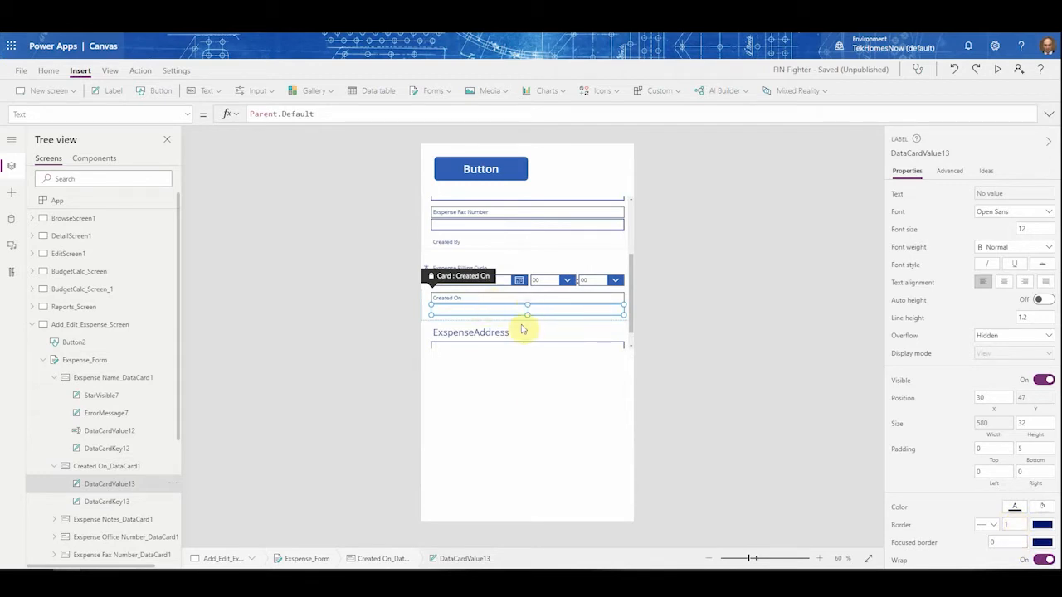
pyautogui.click(424, 300)
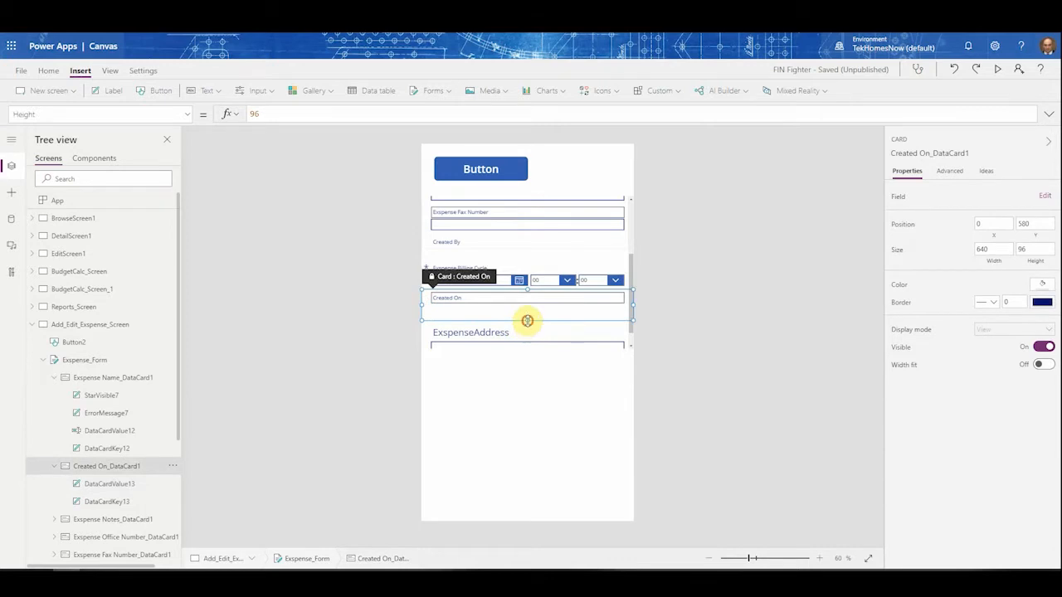
pyautogui.click(527, 324)
# Step: Extend the height of the expense form to 953 so that all its cards fit on the screen
pyautogui.click(521, 333)
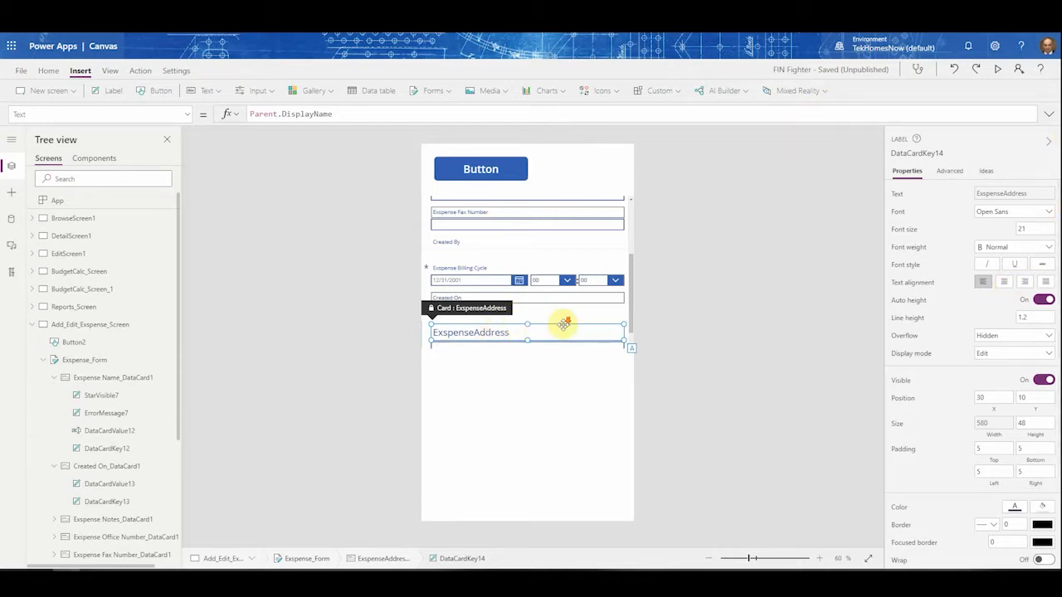
pyautogui.scroll(-1, 569, 333)
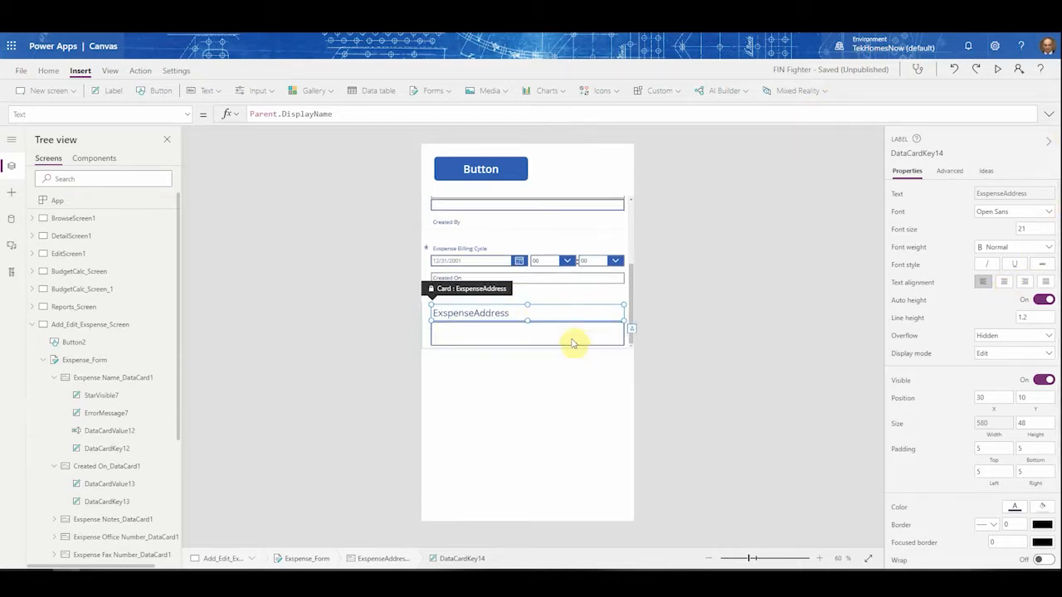
pyautogui.click(80, 362)
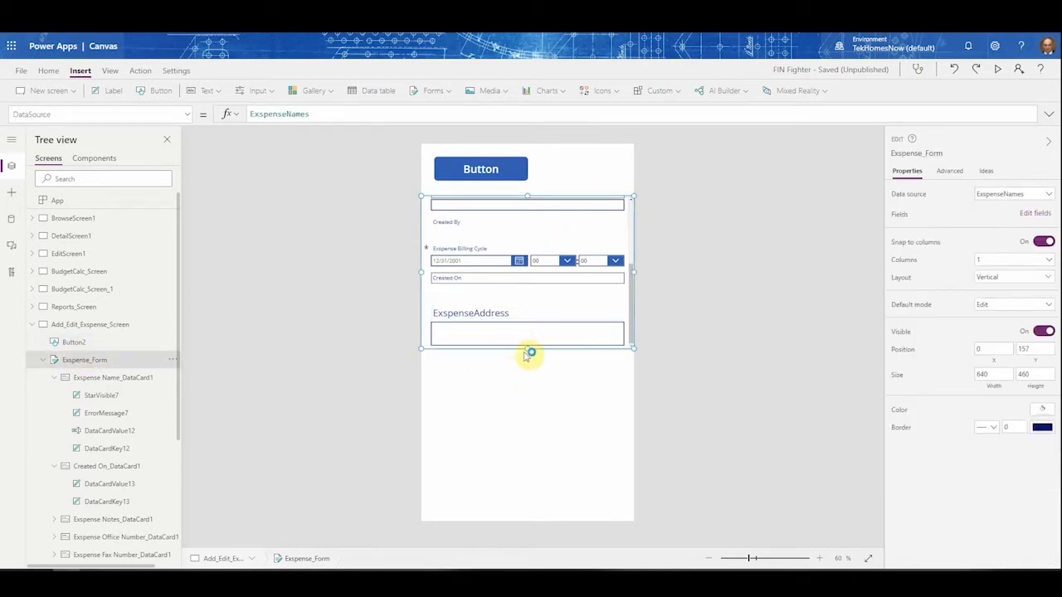
pyautogui.moveTo(527, 349); pyautogui.dragTo(521, 512)
# Step: Format the label of the ExspenseAddress card with font size 12 and bold weight
pyautogui.click(482, 428)
pyautogui.click(482, 430)
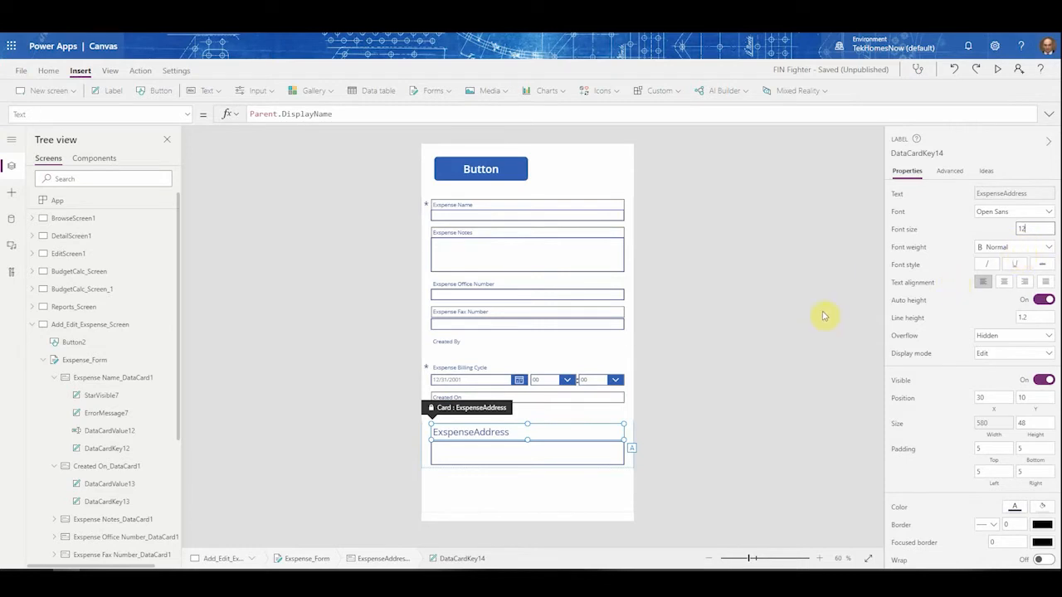
pyautogui.click(1012, 247)
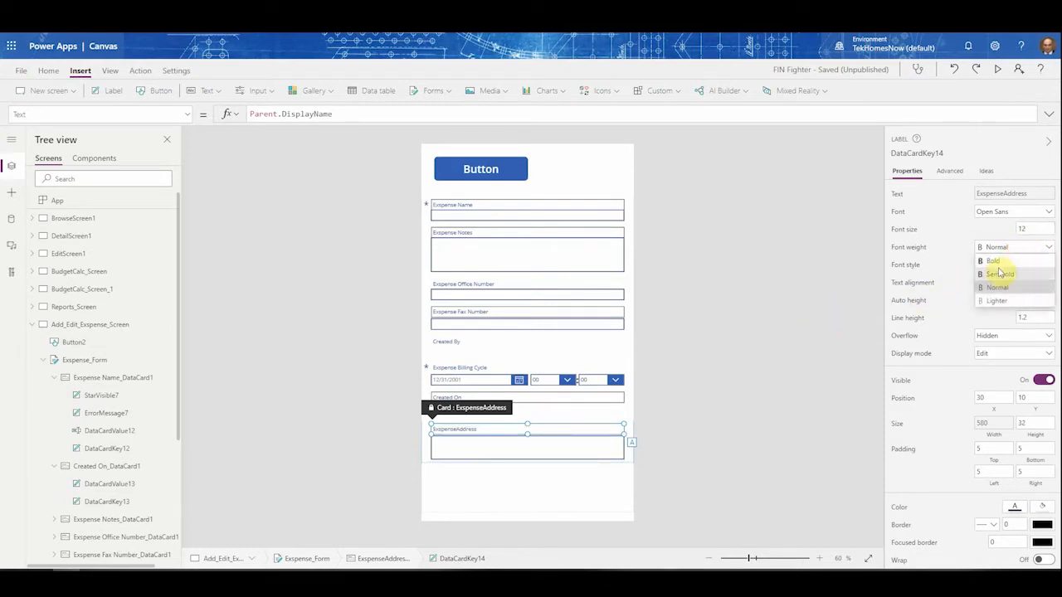
pyautogui.click(998, 267)
# Step: Set the border thickness of the ExspenseAddress label to 1, and add a border to the Exspense Office Number label
pyautogui.click(549, 448)
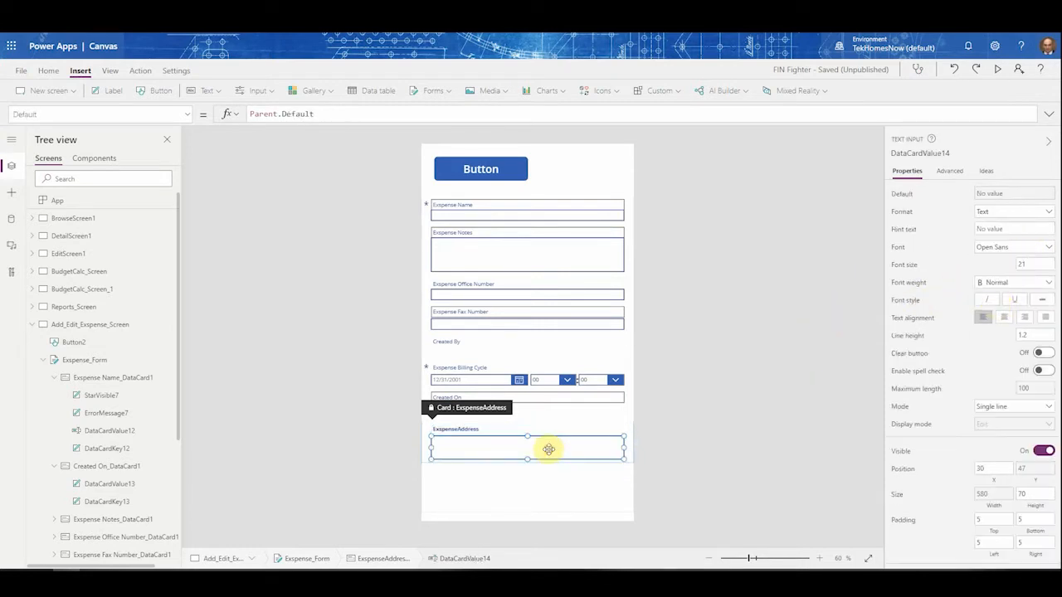
pyautogui.click(550, 428)
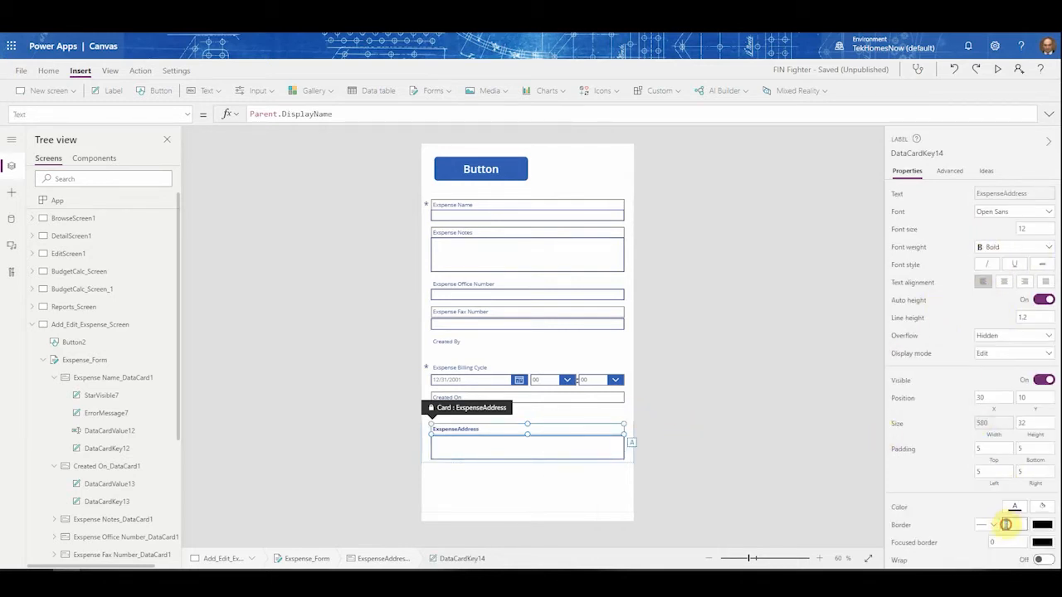
pyautogui.click(1017, 524)
pyautogui.write('1')
pyautogui.click(544, 454)
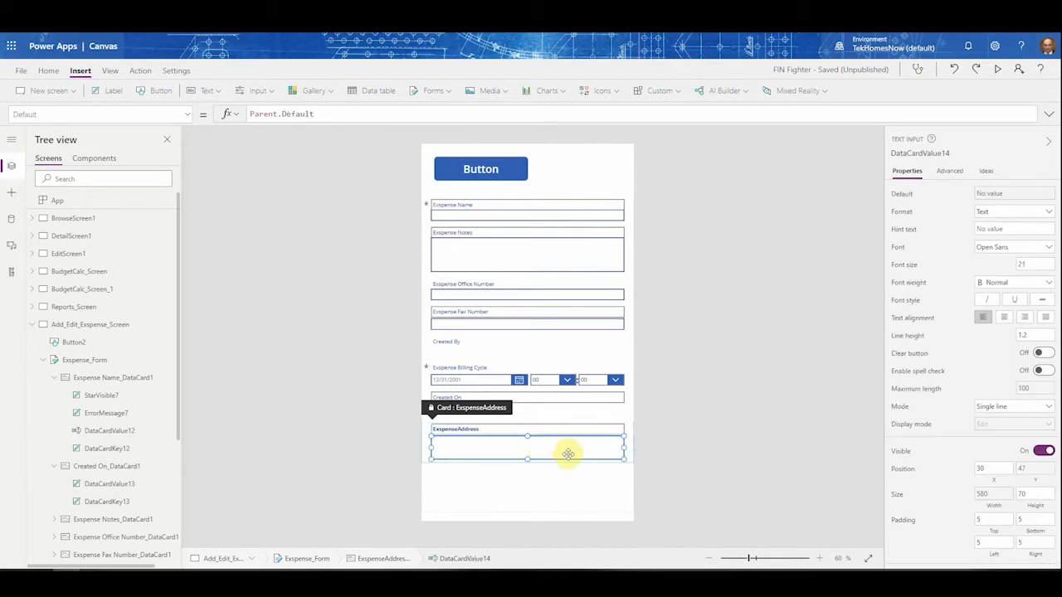
pyautogui.click(469, 284)
pyautogui.click(469, 283)
pyautogui.click(1021, 524)
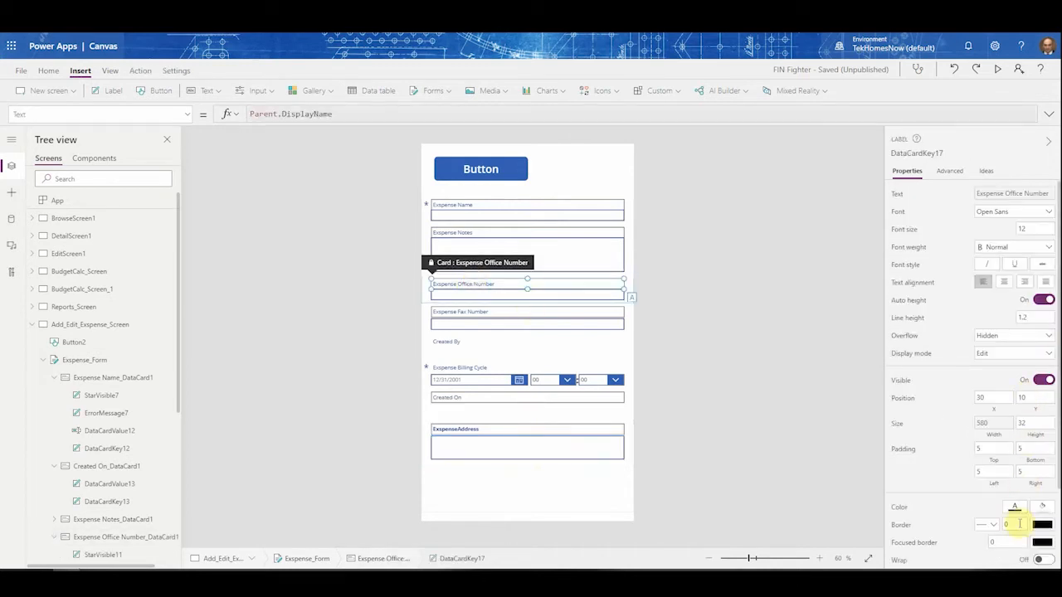
# Step: Set the ExspenseAddress value's font size to 12 and its height to 32
pyautogui.click(545, 443)
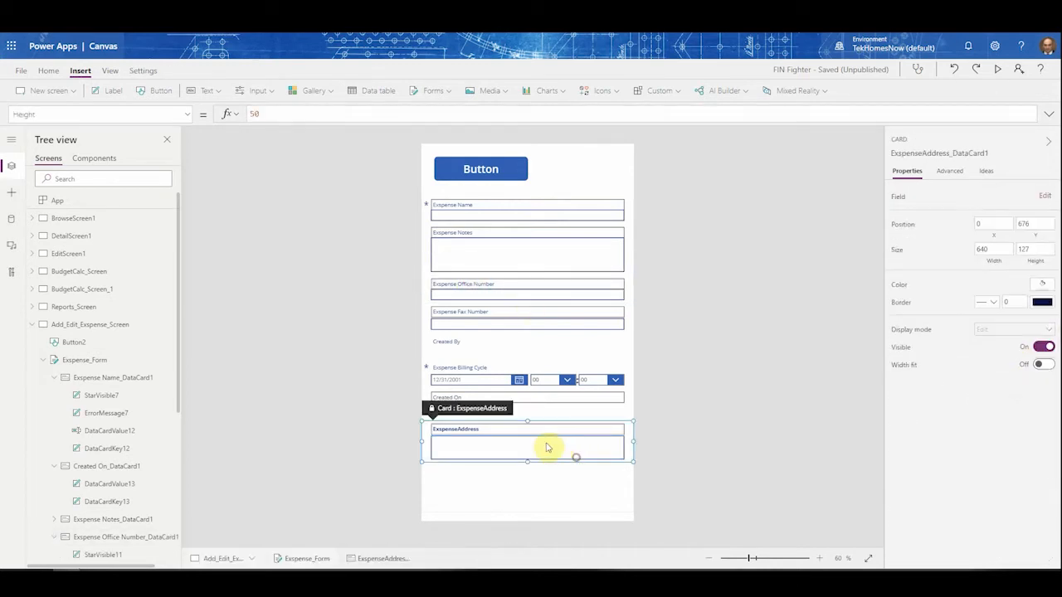
pyautogui.click(545, 443)
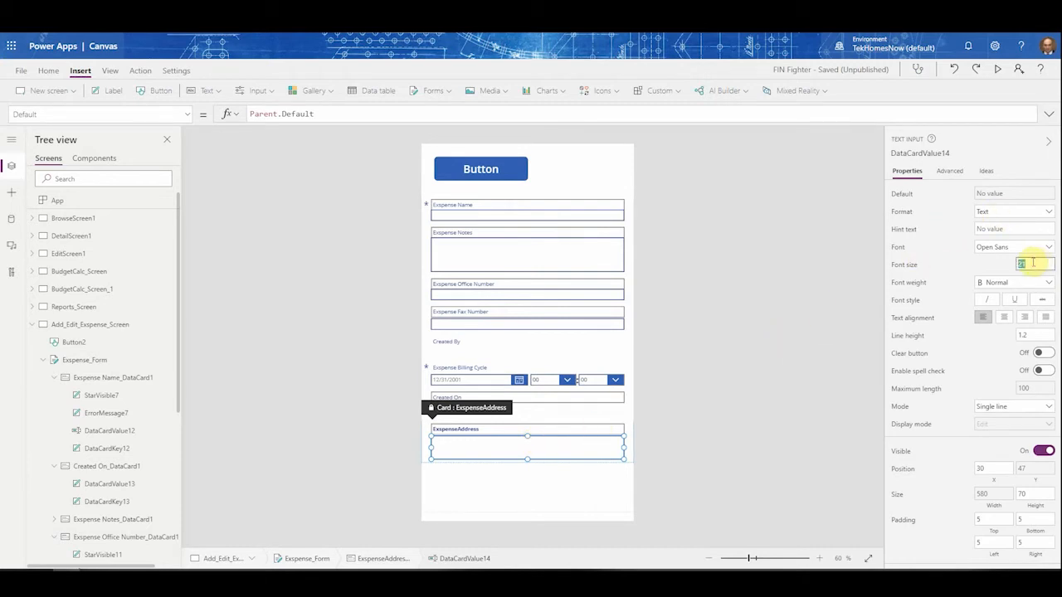
pyautogui.write('12')
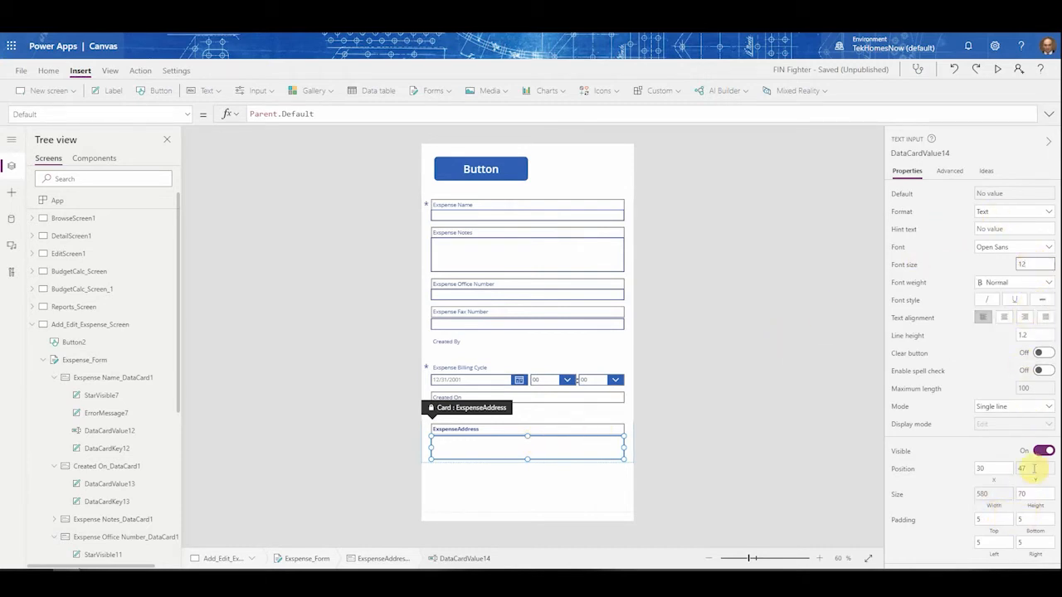
pyautogui.click(1036, 493)
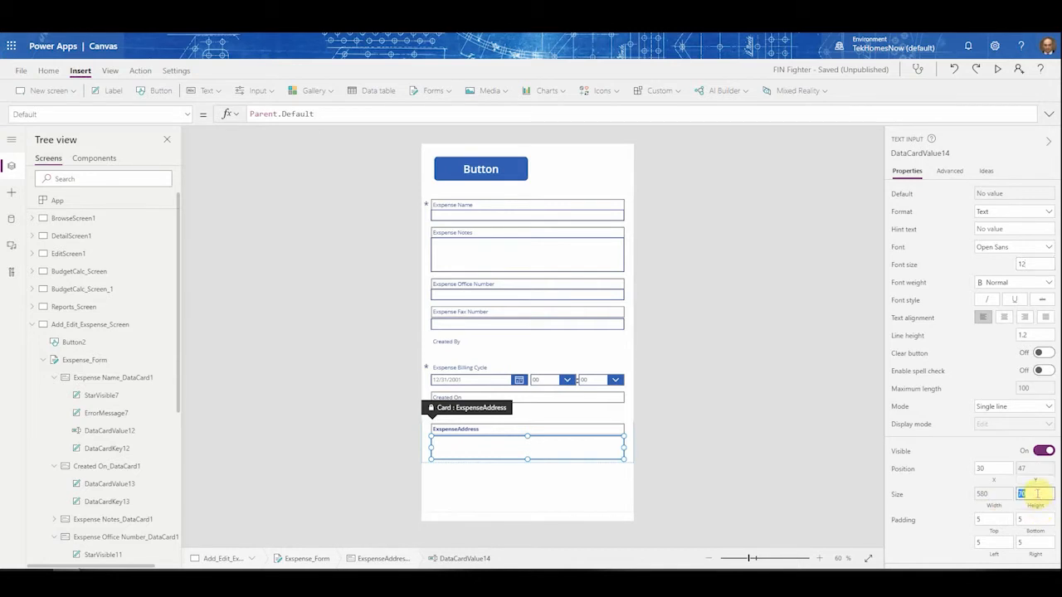
pyautogui.write('32')
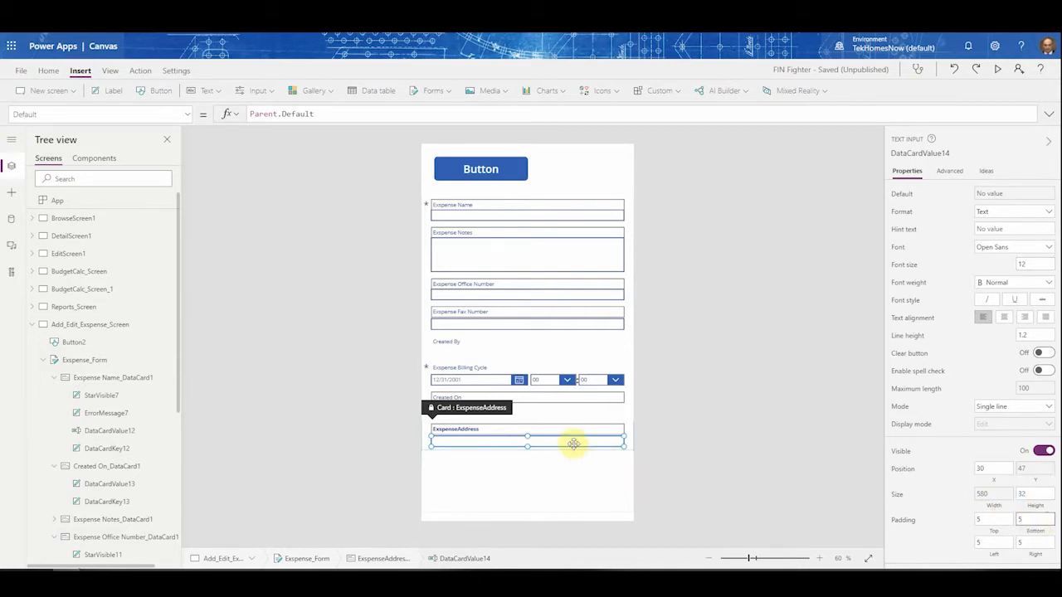
pyautogui.click(541, 452)
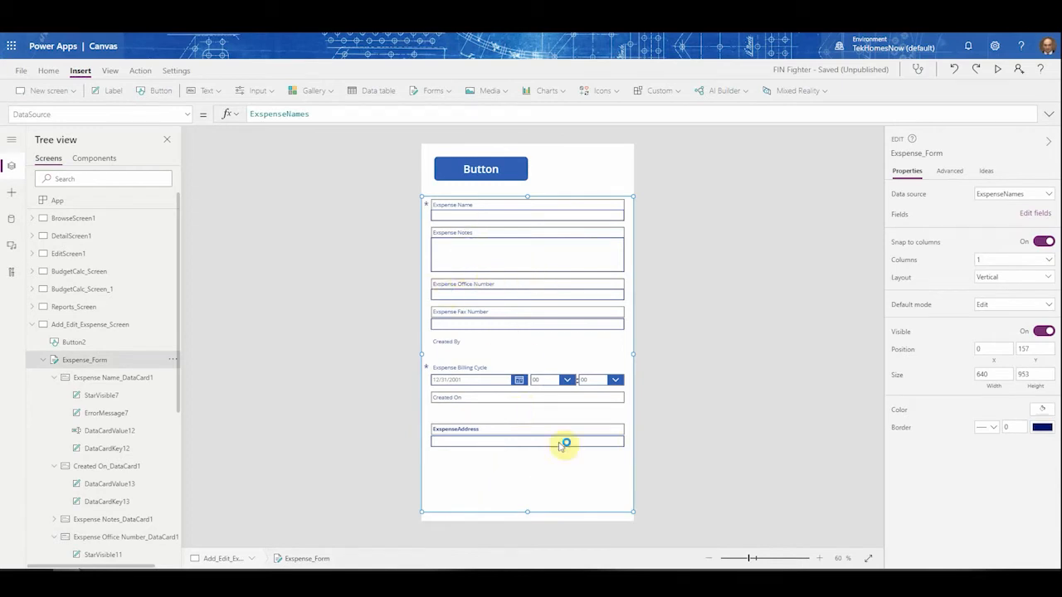
# Step: Delete the Created By card from the expense form
pyautogui.click(454, 352)
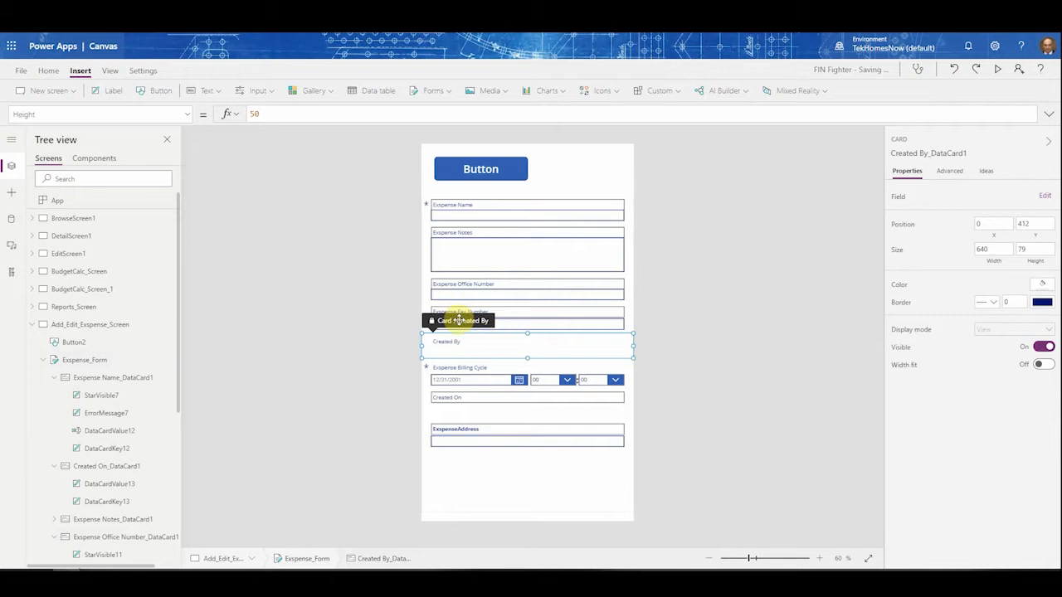
pyautogui.click(485, 366)
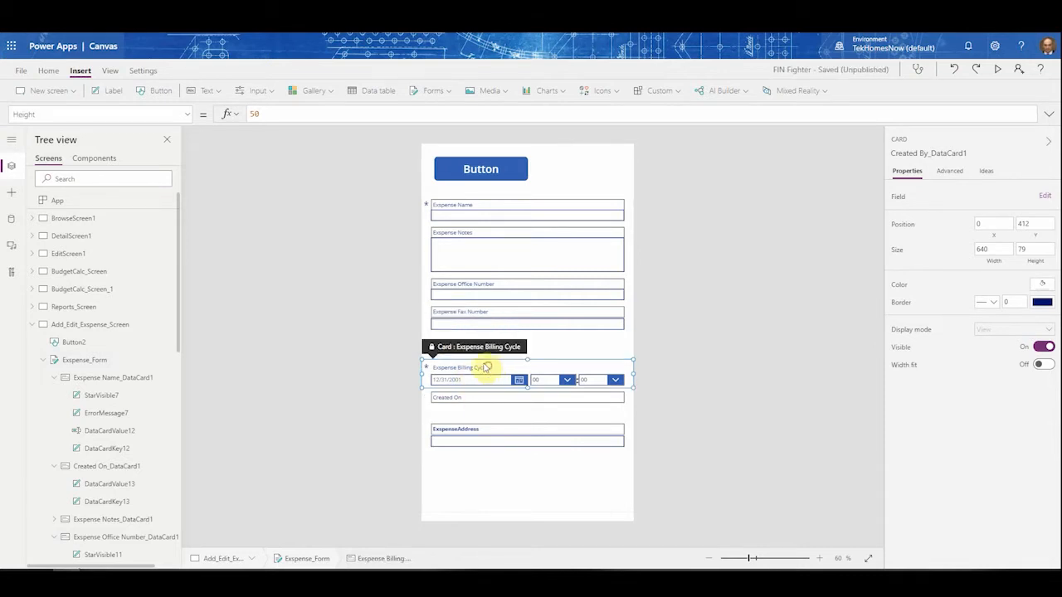
pyautogui.click(457, 314)
pyautogui.click(469, 349)
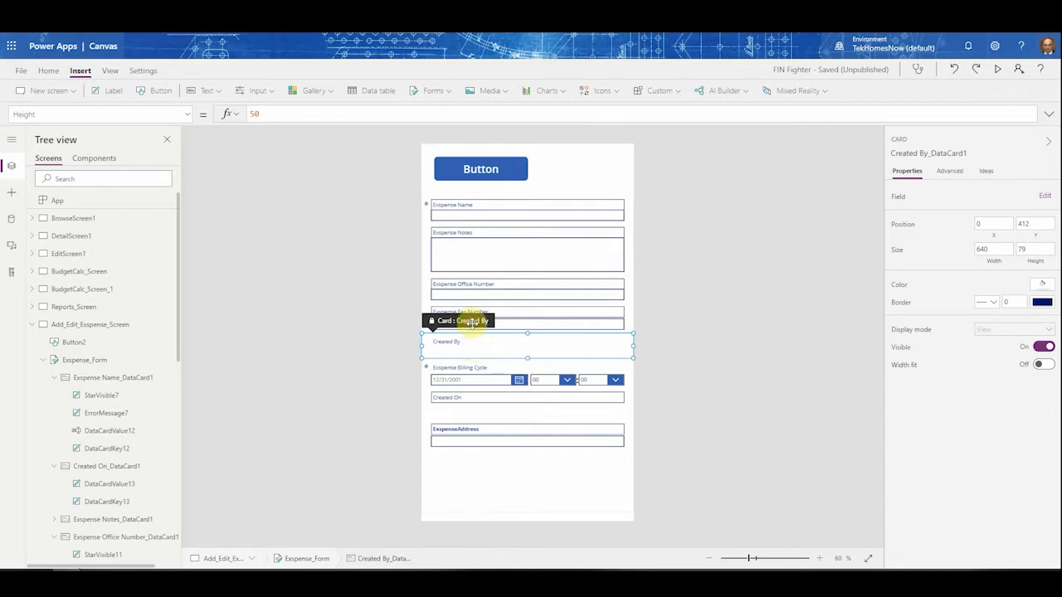
pyautogui.press('Delete')
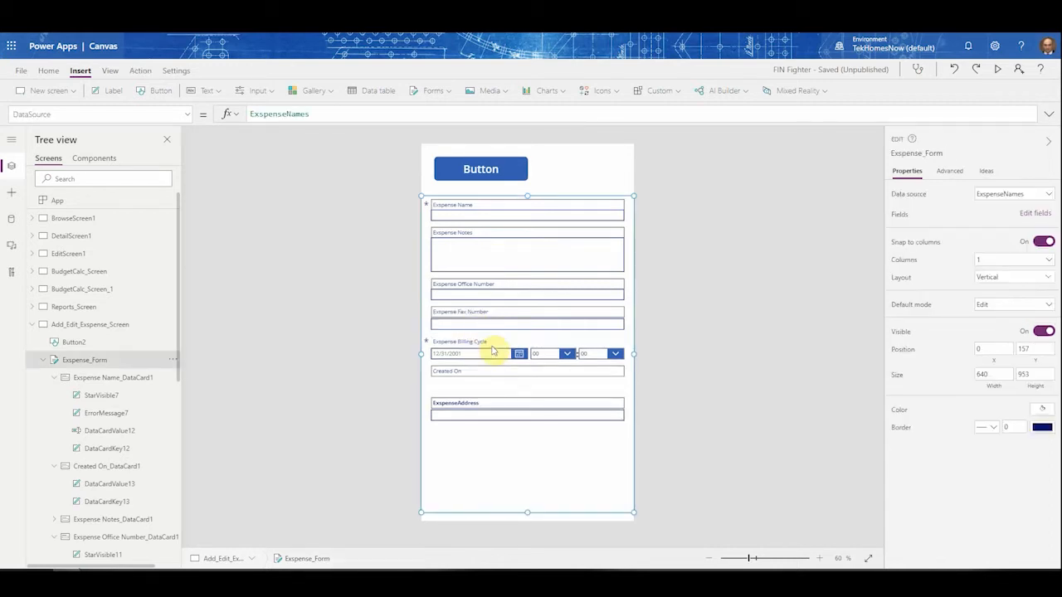
# Step: Look through the list of fields that can be added to the expense form
pyautogui.click(546, 453)
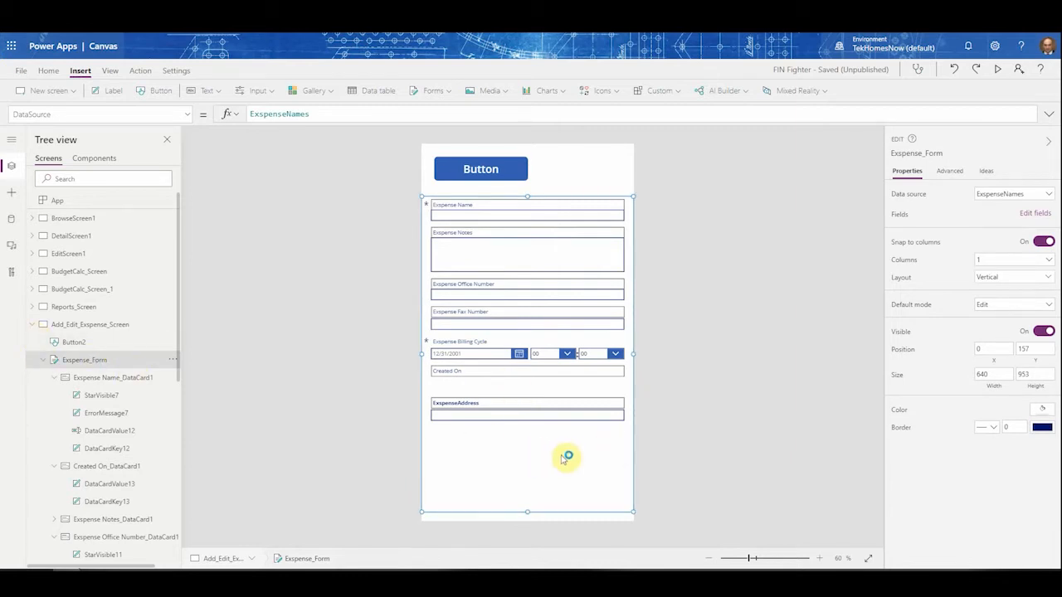
pyautogui.click(1030, 218)
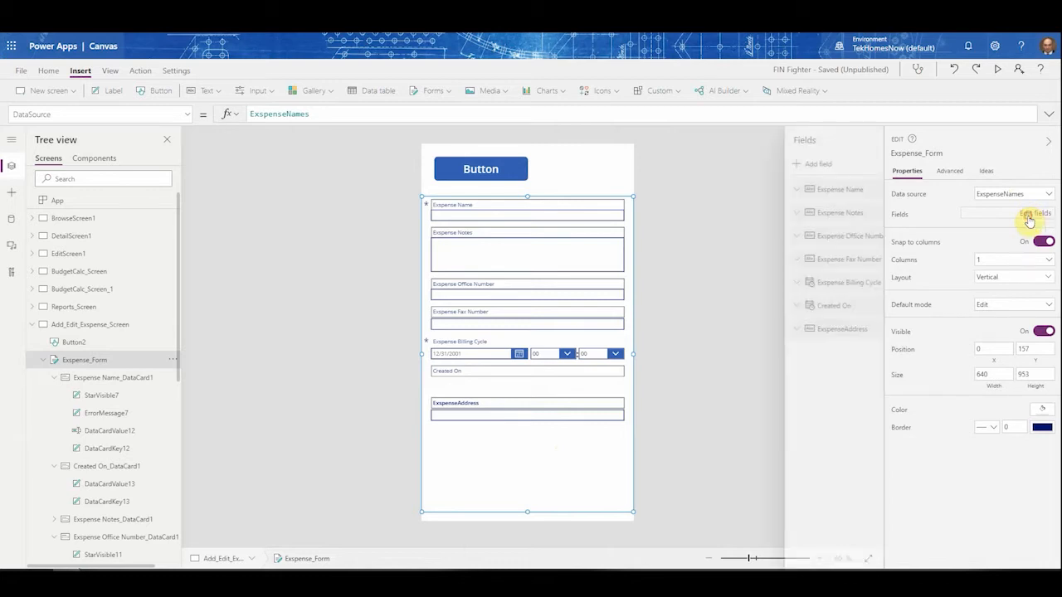
pyautogui.click(741, 165)
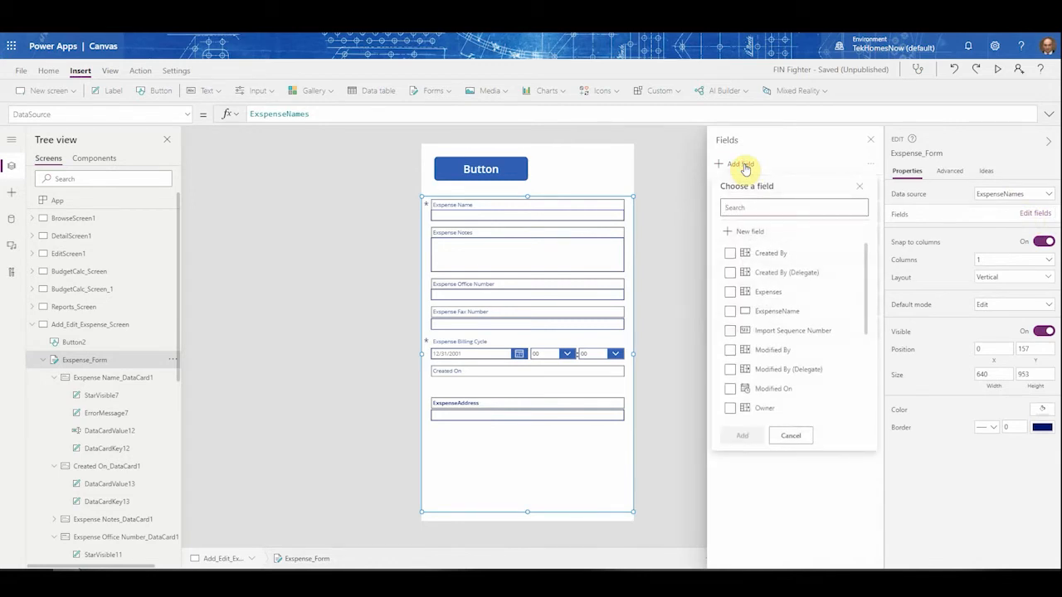
pyautogui.click(742, 166)
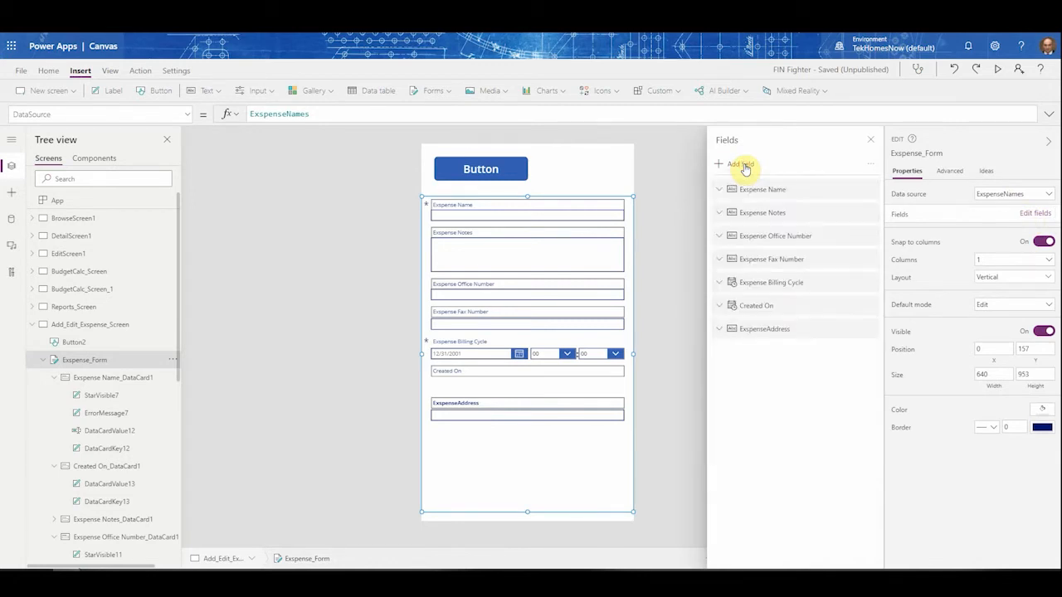
pyautogui.click(744, 166)
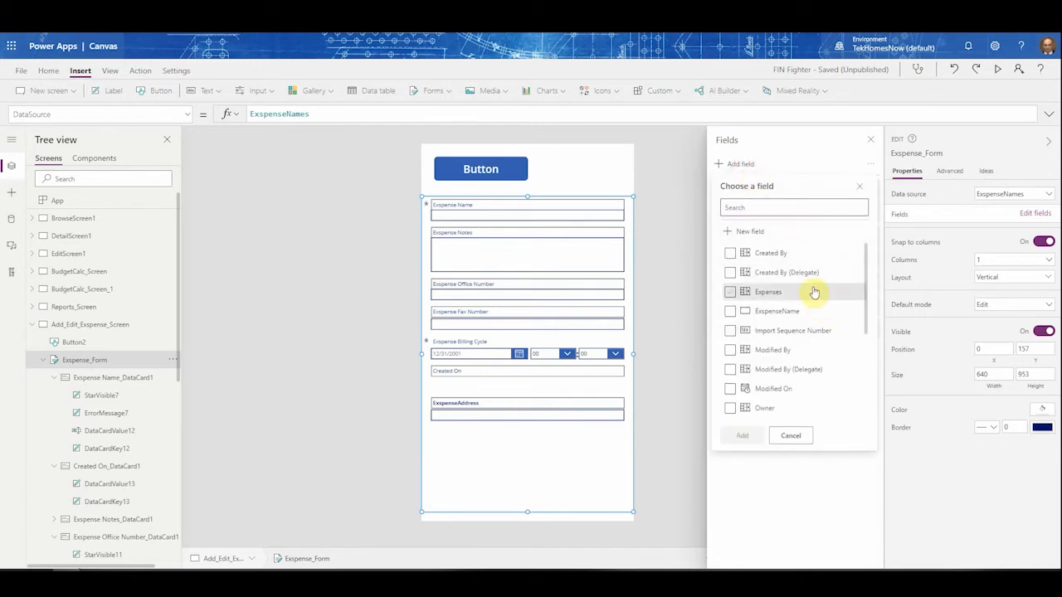
pyautogui.scroll(-1, 853, 308)
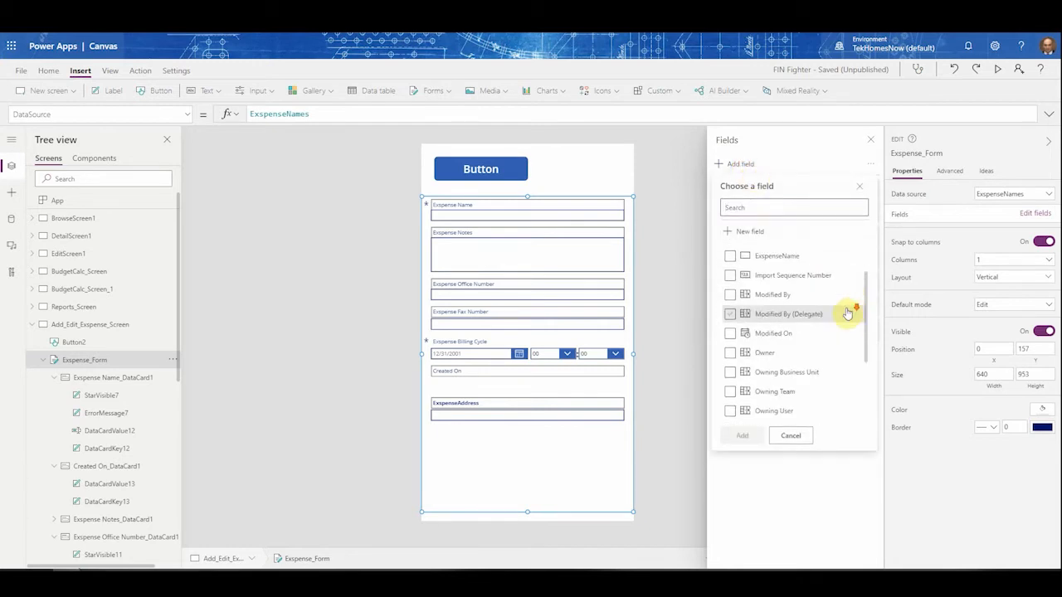
pyautogui.scroll(-1, 823, 324)
pyautogui.scroll(-1, 823, 325)
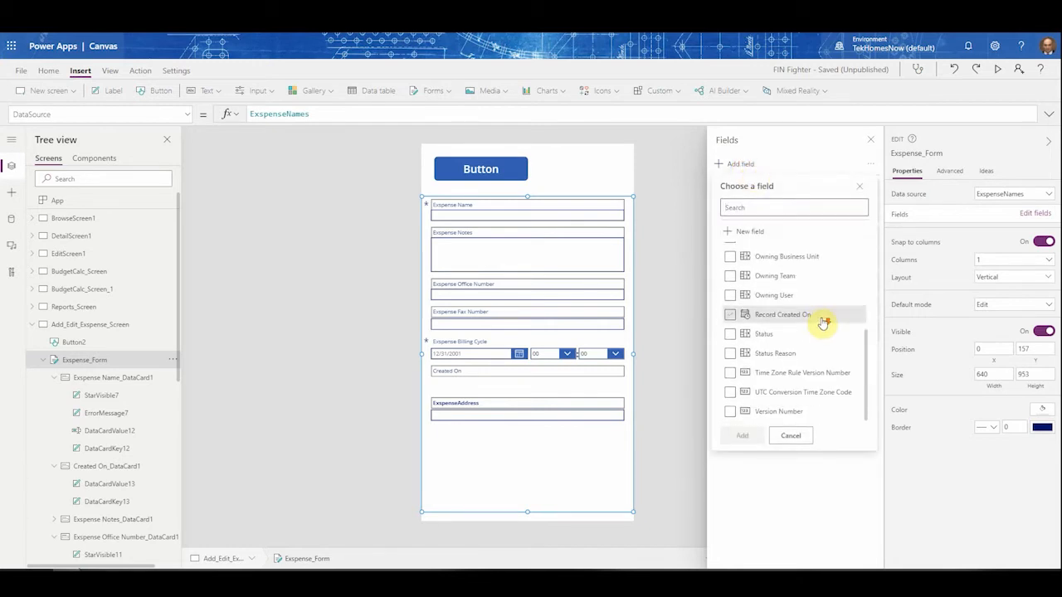
pyautogui.scroll(2, 821, 320)
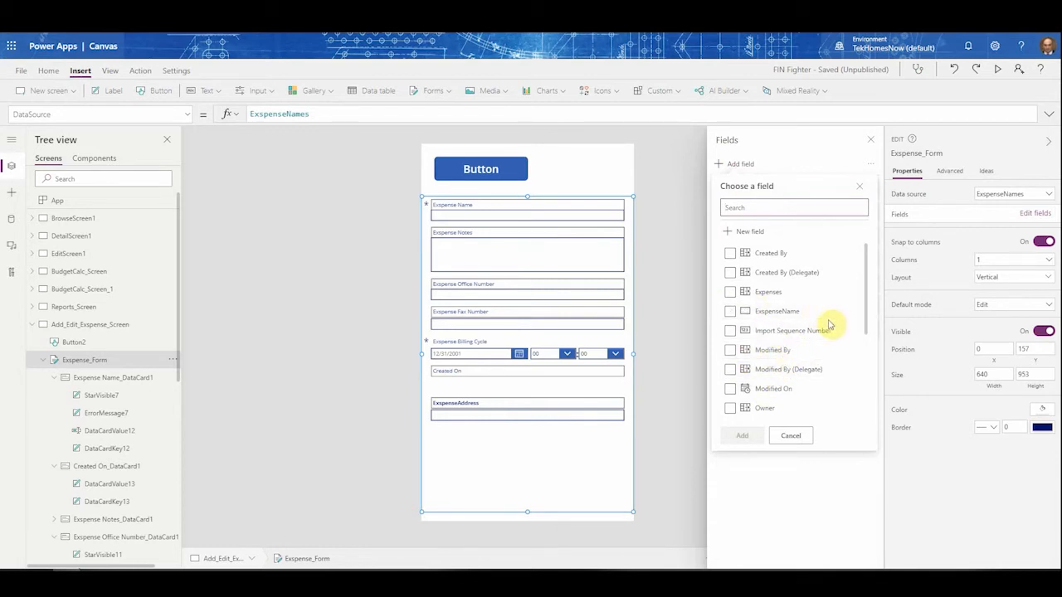
pyautogui.scroll(-5, 808, 340)
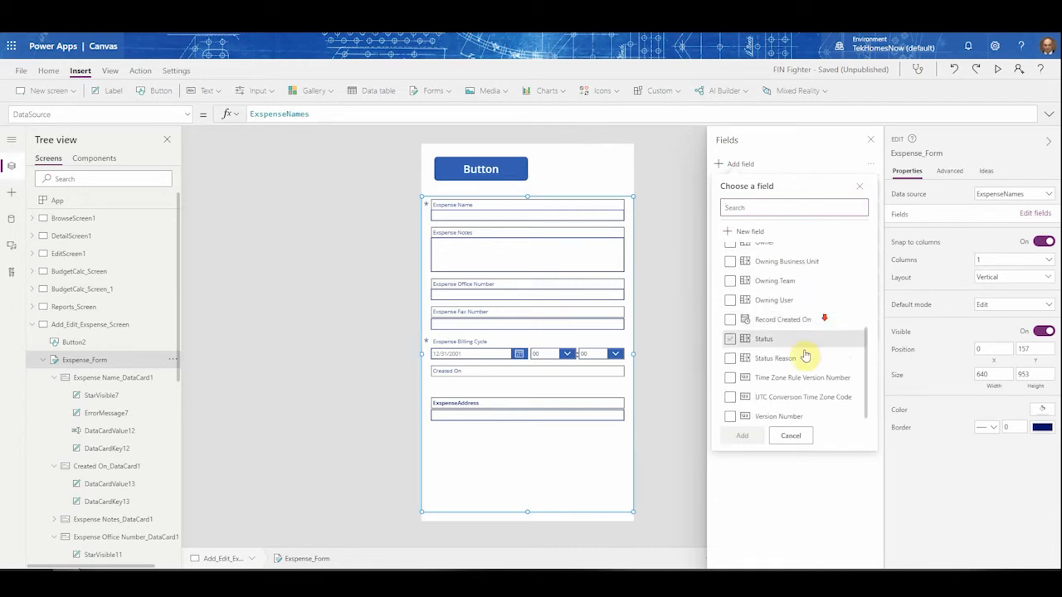
# Step: Check which control types the Created On field offers, and close the form's field list
pyautogui.click(465, 389)
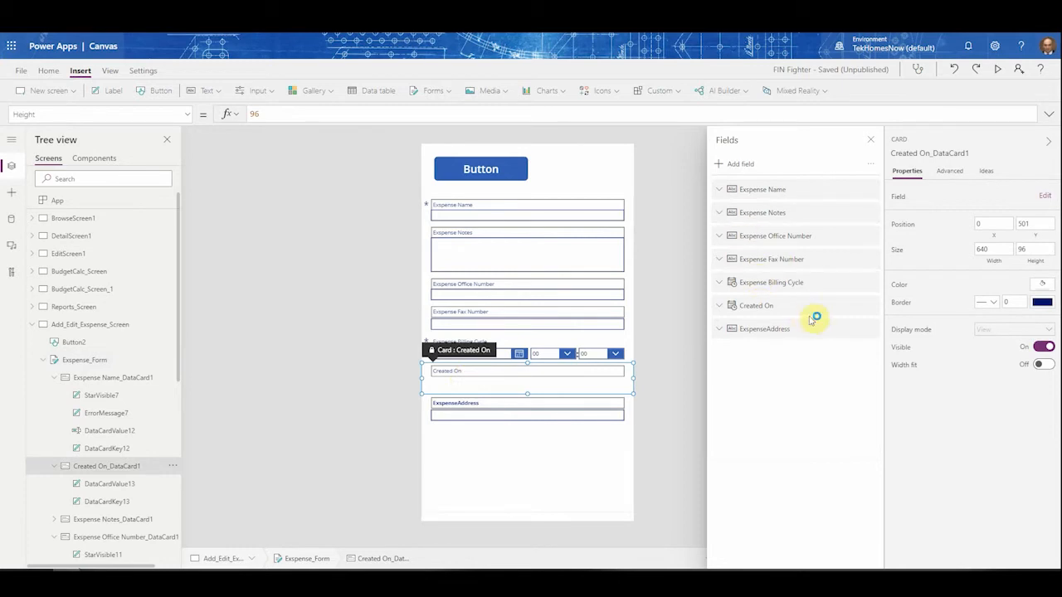
pyautogui.click(719, 307)
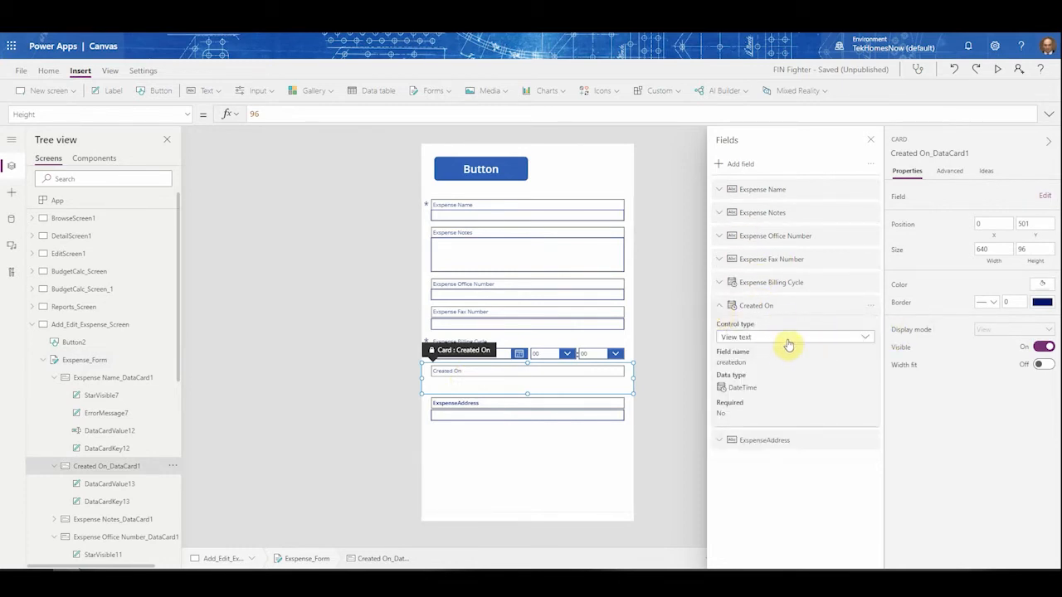
pyautogui.click(866, 339)
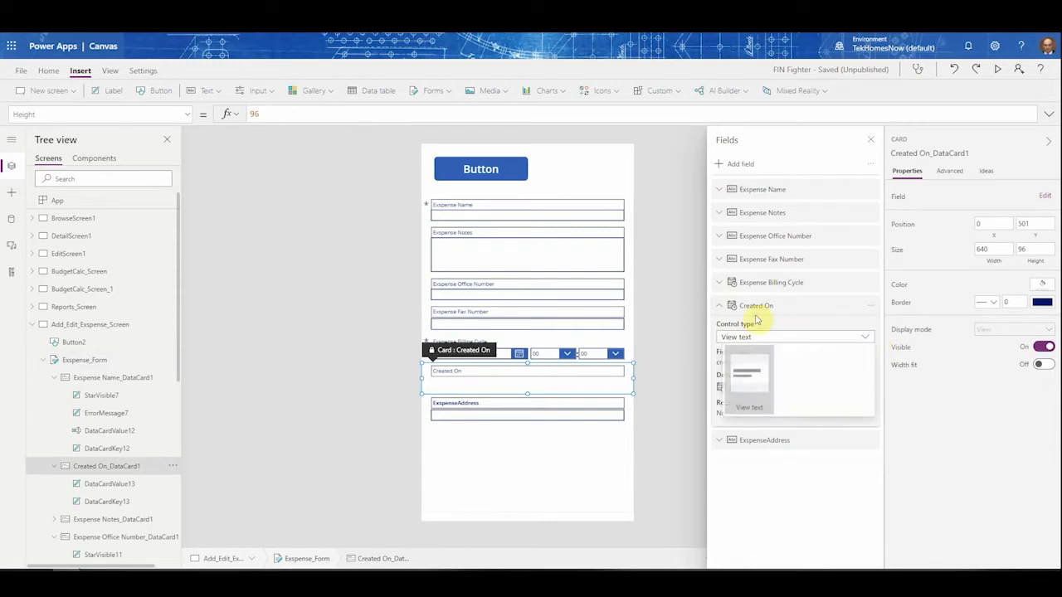
pyautogui.click(725, 314)
pyautogui.click(870, 139)
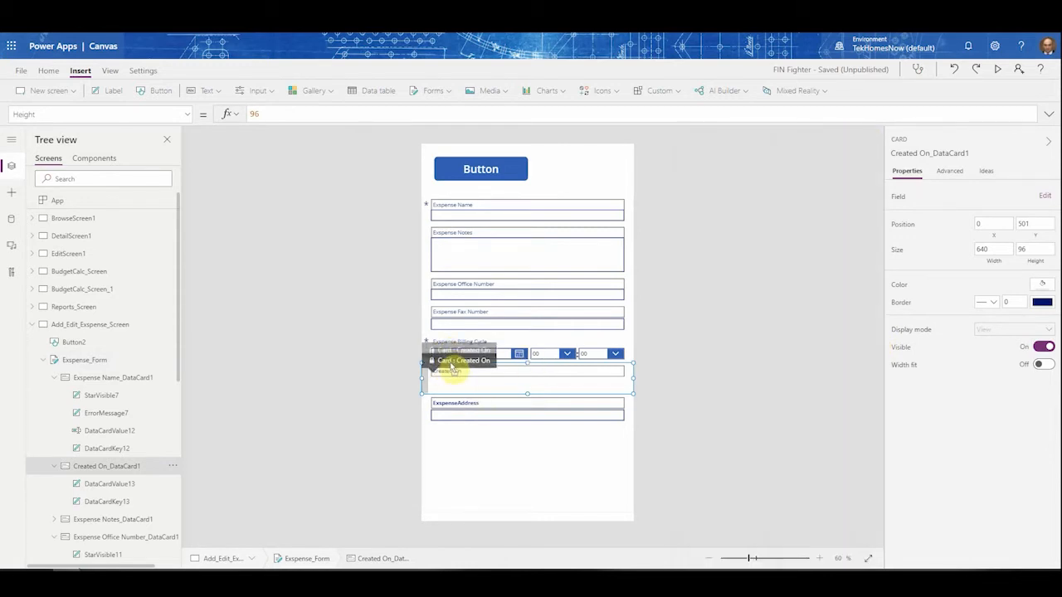
# Step: Try to move the Created On card below the ExspenseAddress card in the expense form
pyautogui.click(445, 375)
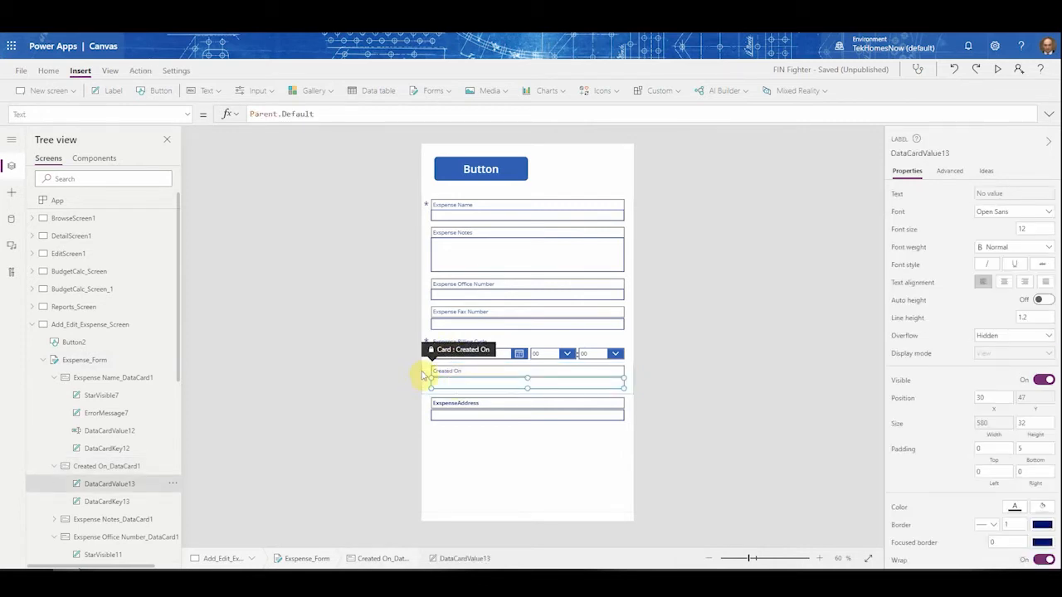
pyautogui.click(423, 373)
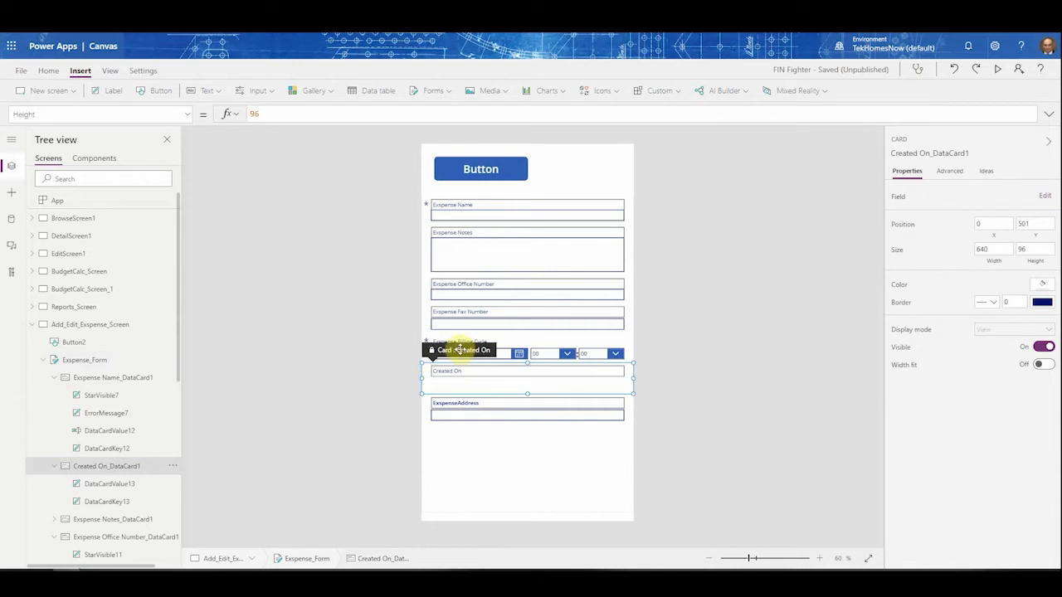
pyautogui.moveTo(460, 350); pyautogui.dragTo(462, 412)
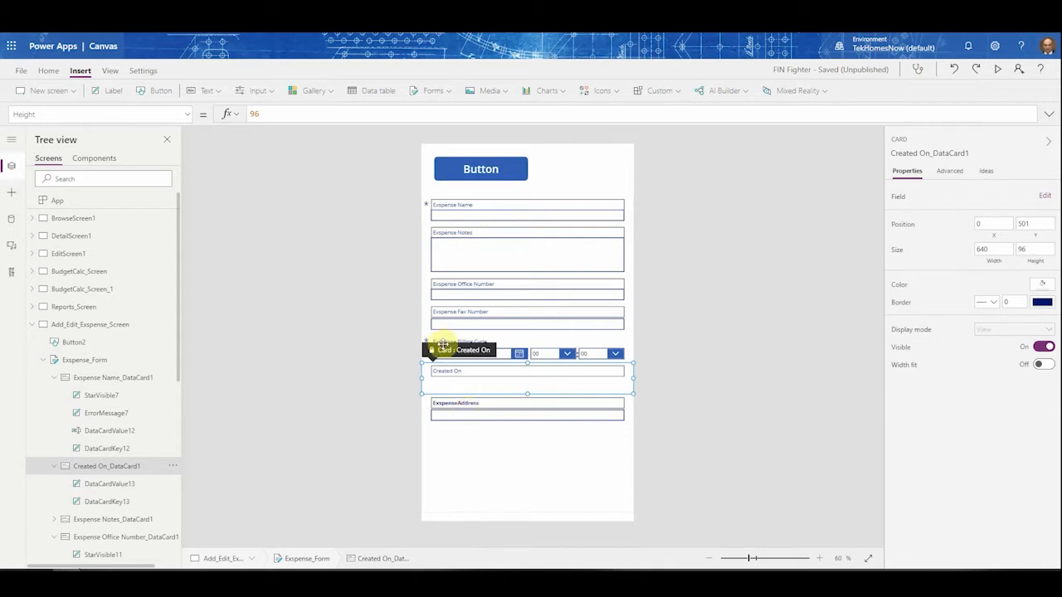
# Step: Move the Created On card below the ExspenseAddress card in the expense form
pyautogui.moveTo(433, 351); pyautogui.dragTo(455, 421)
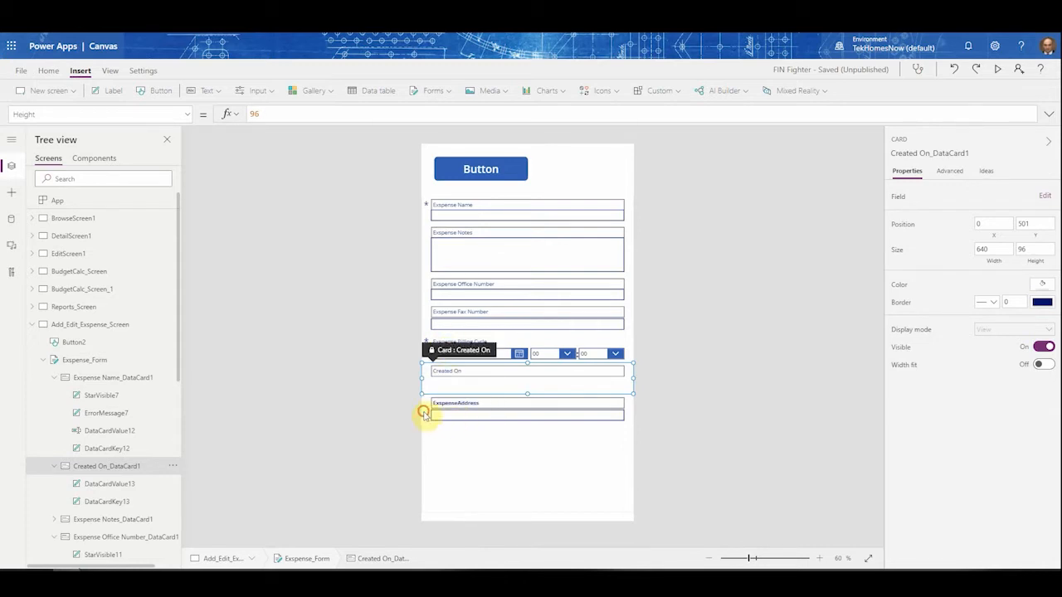
pyautogui.click(424, 410)
pyautogui.moveTo(433, 381)
pyautogui.mouseDown()
pyautogui.moveTo(443, 360)
pyautogui.moveTo(445, 375)
pyautogui.mouseUp()
pyautogui.click(449, 417)
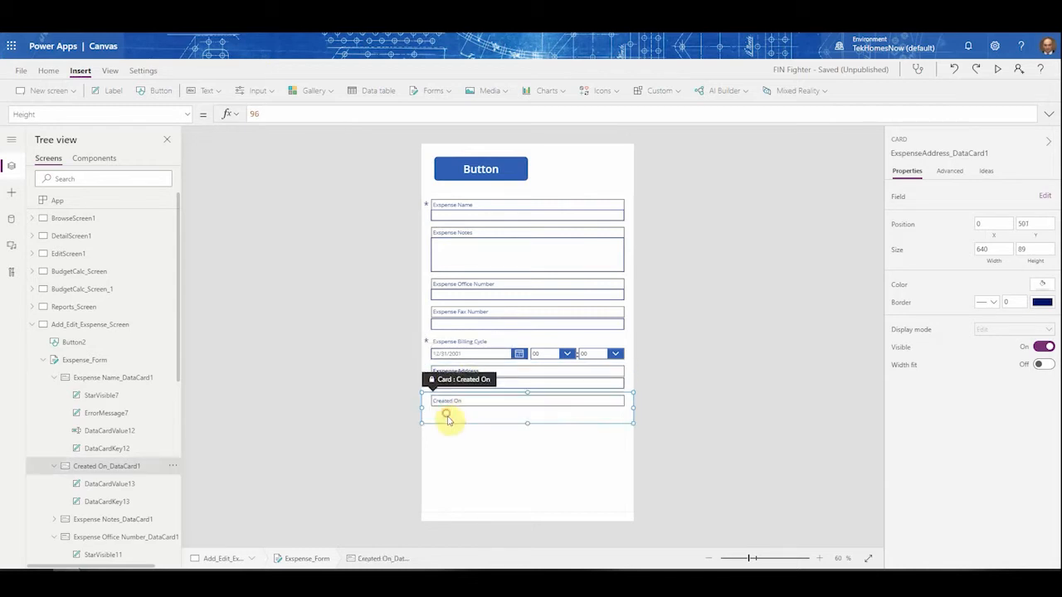
# Step: Check the border settings of the Created On card's value label and compare its heading label with the other cards
pyautogui.click(452, 418)
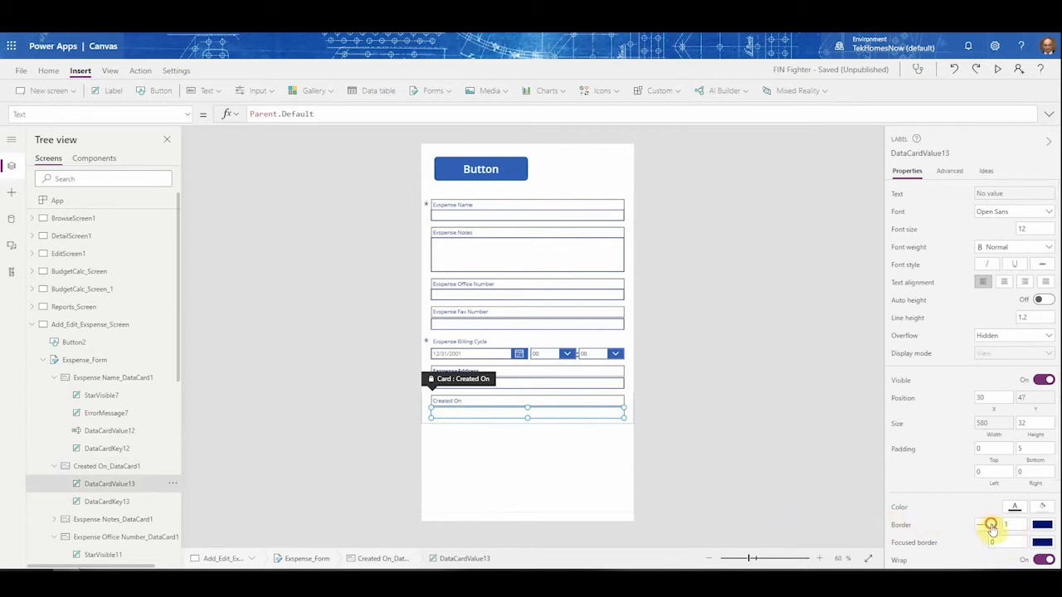
pyautogui.click(990, 526)
pyautogui.click(986, 512)
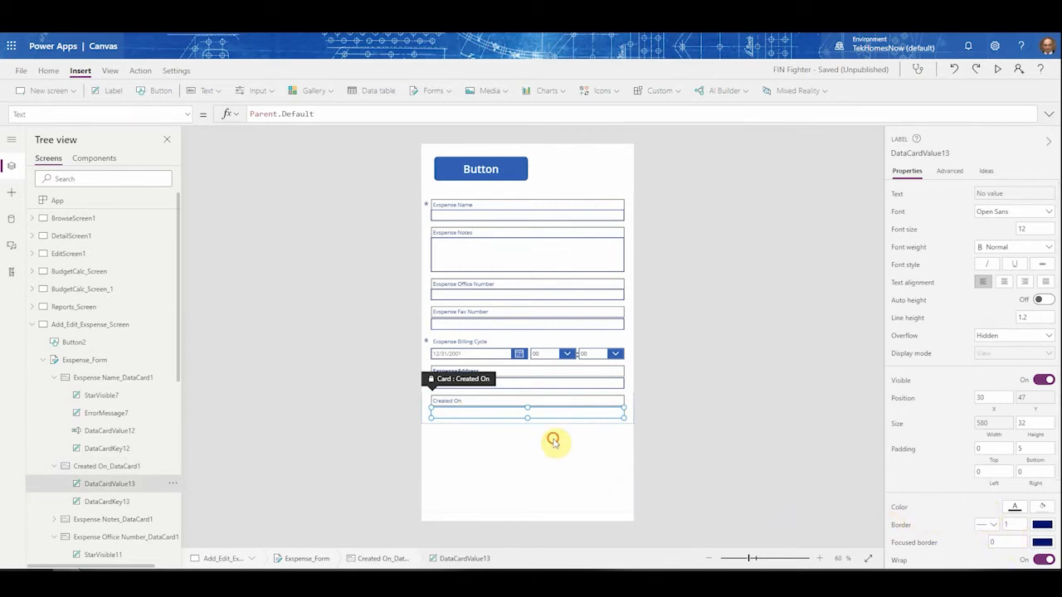
pyautogui.click(553, 441)
pyautogui.click(523, 407)
pyautogui.click(523, 403)
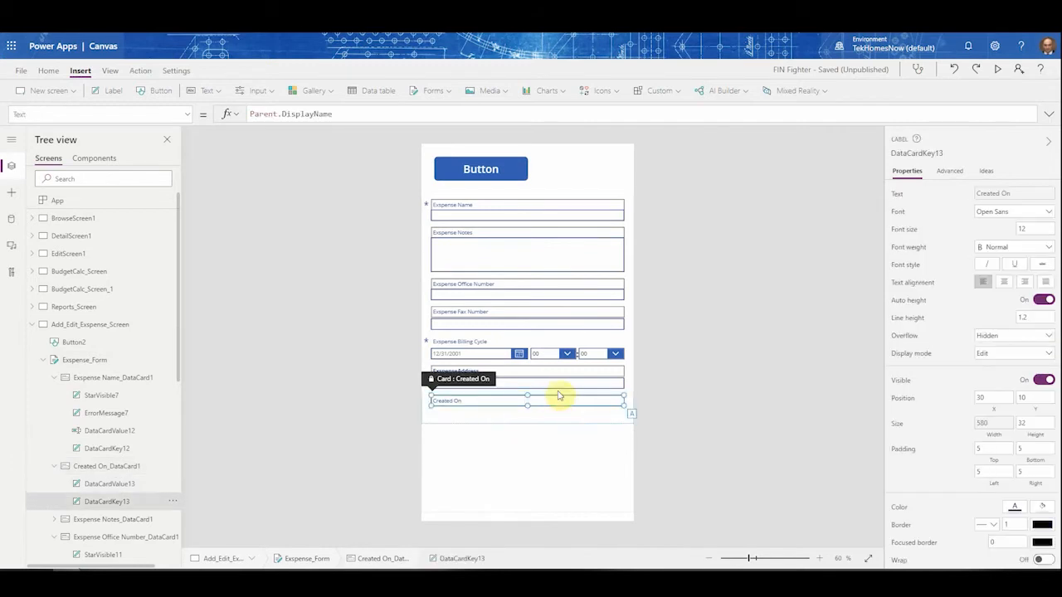
pyautogui.click(558, 395)
pyautogui.click(549, 339)
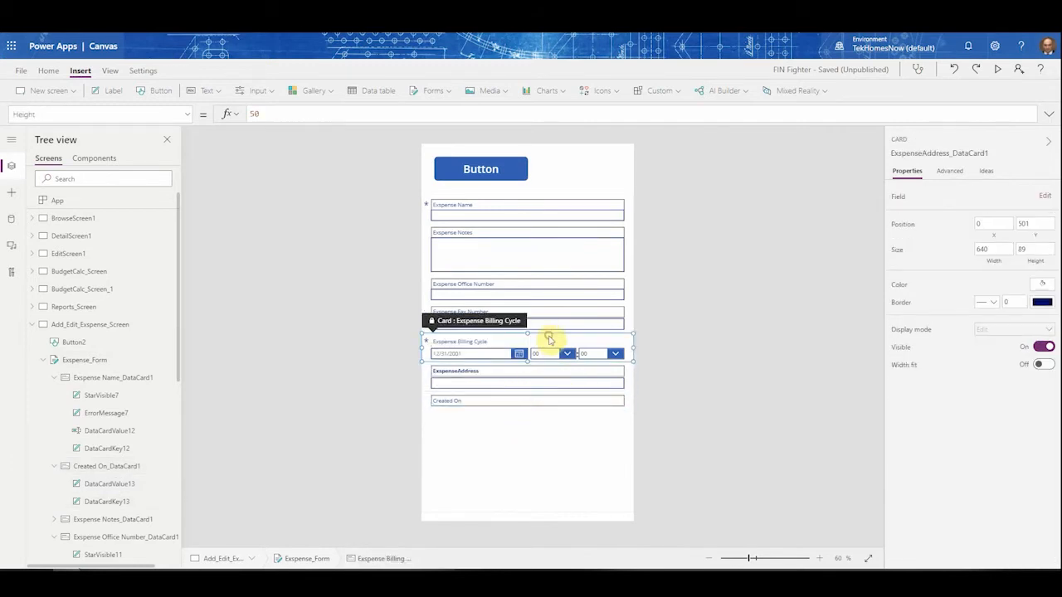
pyautogui.click(501, 209)
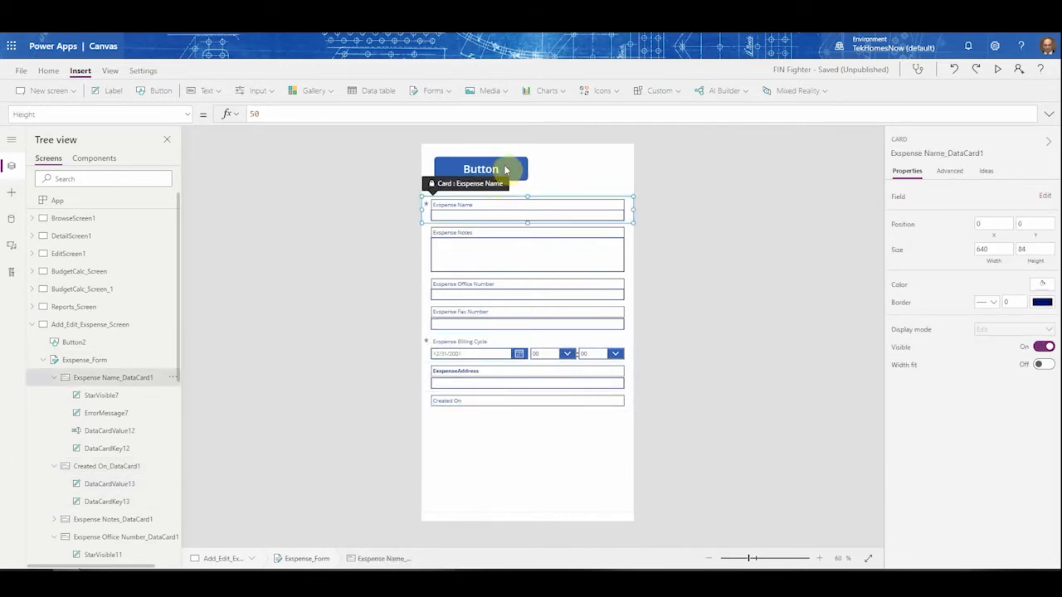
# Step: Delete the existing placeholder button above the expense form
pyautogui.click(507, 169)
pyautogui.moveTo(504, 168); pyautogui.dragTo(498, 175)
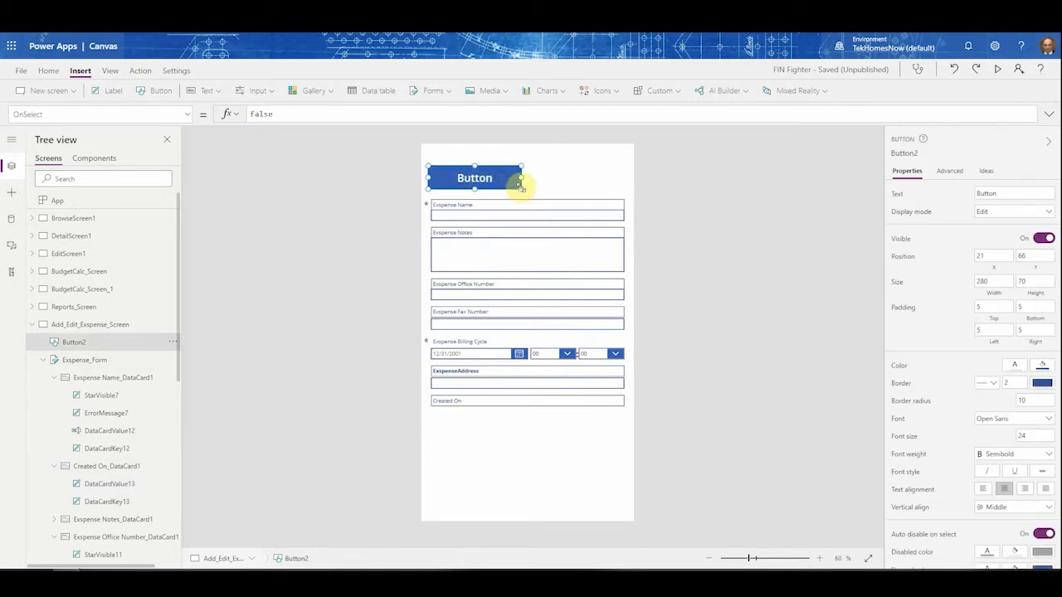
pyautogui.press('Delete')
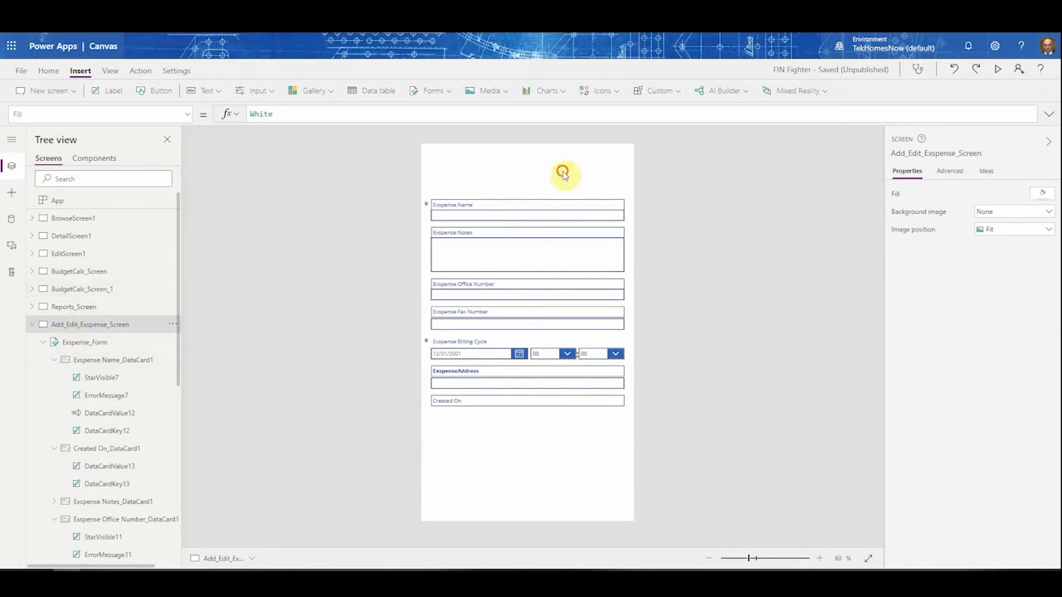
# Step: Insert a new button above the expense form and set its text to Edit Exspense
pyautogui.click(156, 90)
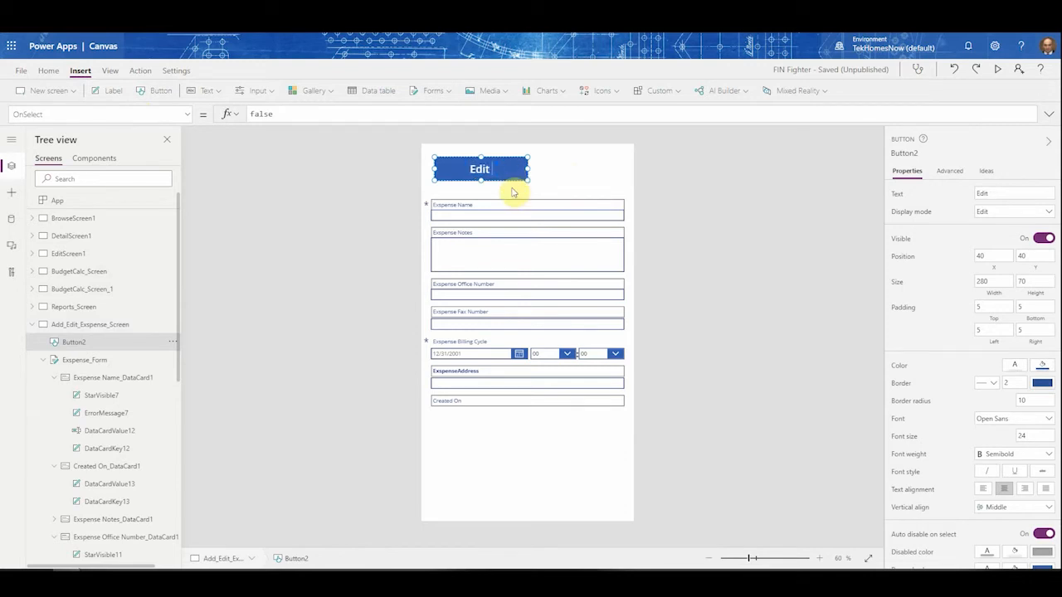
pyautogui.write('e')
pyautogui.press('BackSpace')
pyautogui.press('BackSpace')
pyautogui.write('Espense')
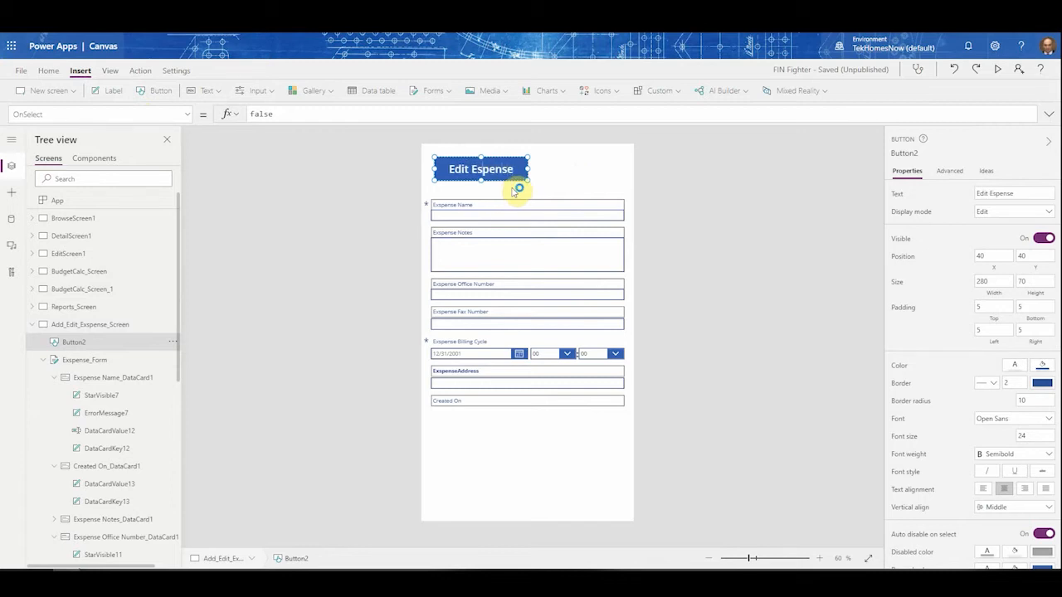
pyautogui.write('x')
pyautogui.press('Return')
pyautogui.press('BackSpace')
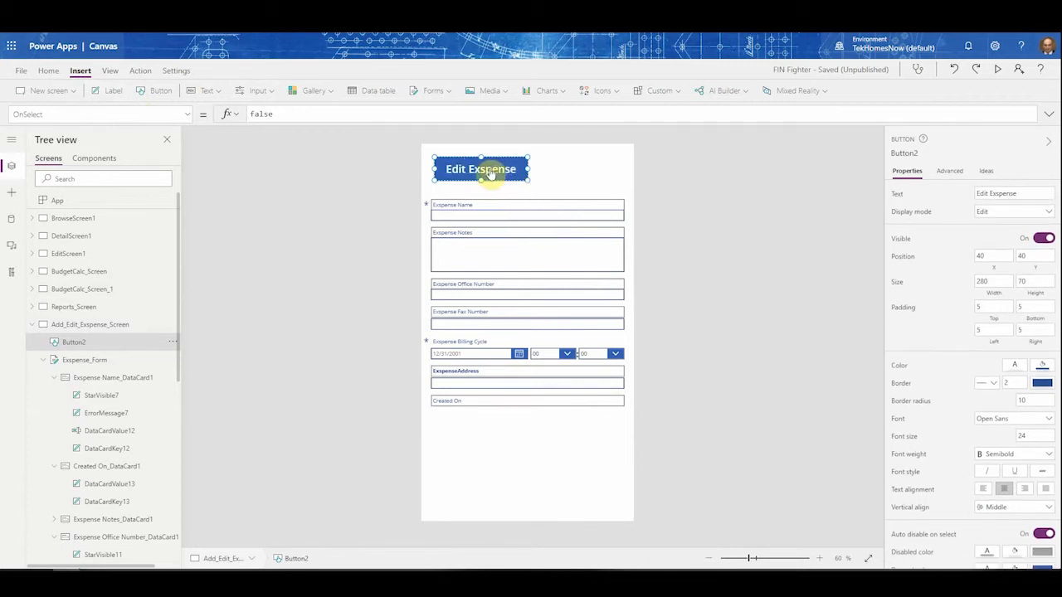
# Step: Widen the Edit Exspense button to about 293 and set its font size to 12
pyautogui.moveTo(528, 168); pyautogui.dragTo(533, 167)
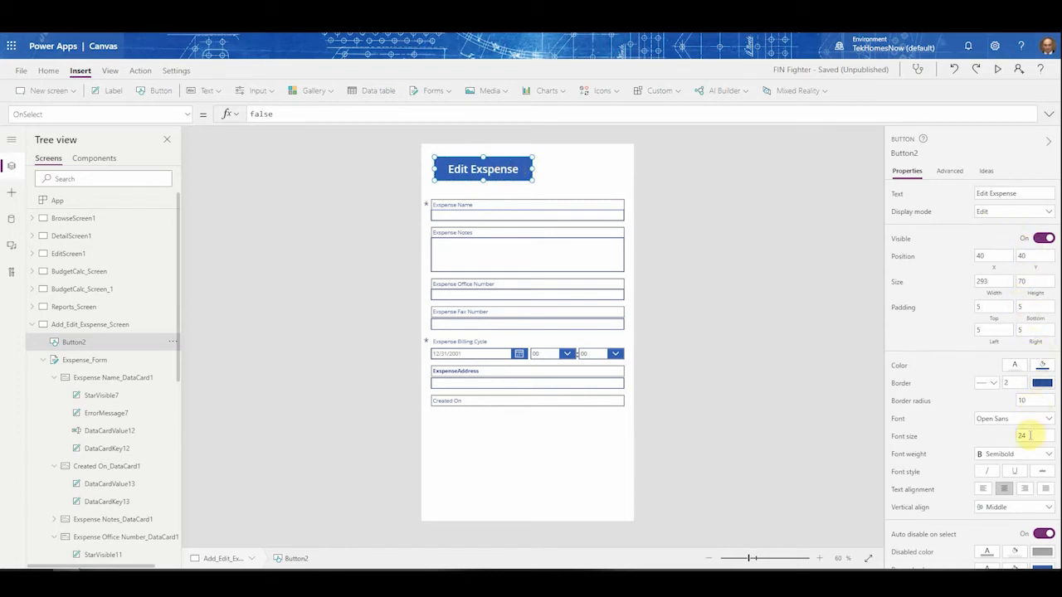
pyautogui.write('12')
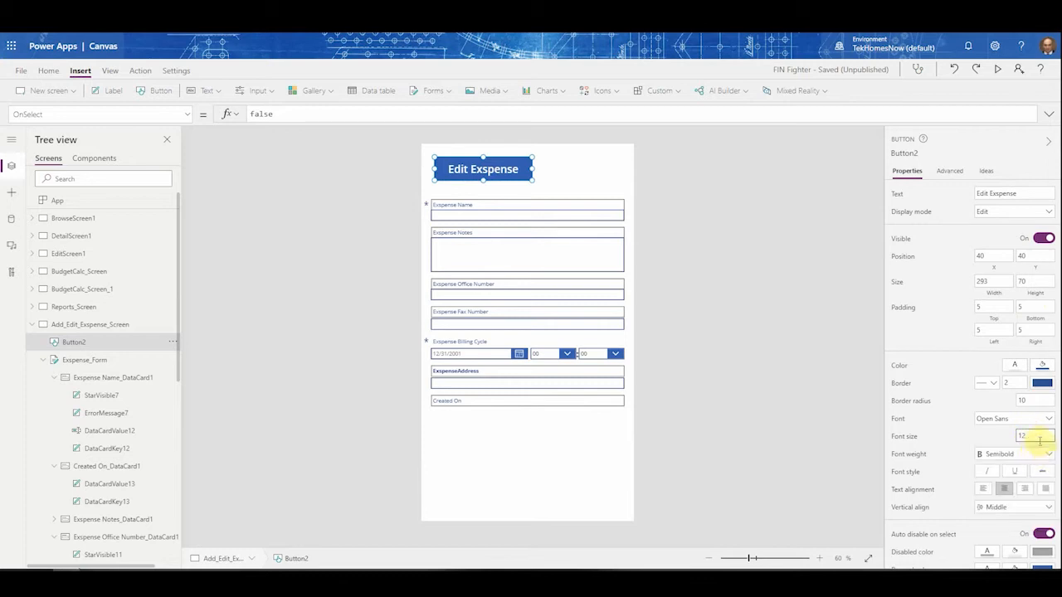
pyautogui.click(564, 177)
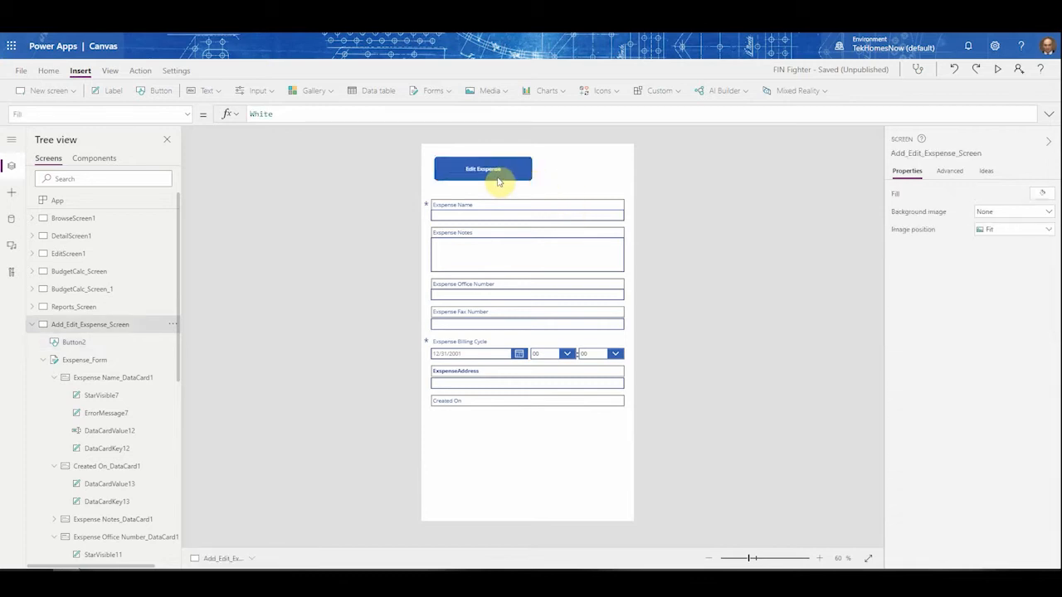
# Step: Shorten the button's text to Edit, shrink it to about 104 by 34, and place it just above the Exspense Name card
pyautogui.click(504, 177)
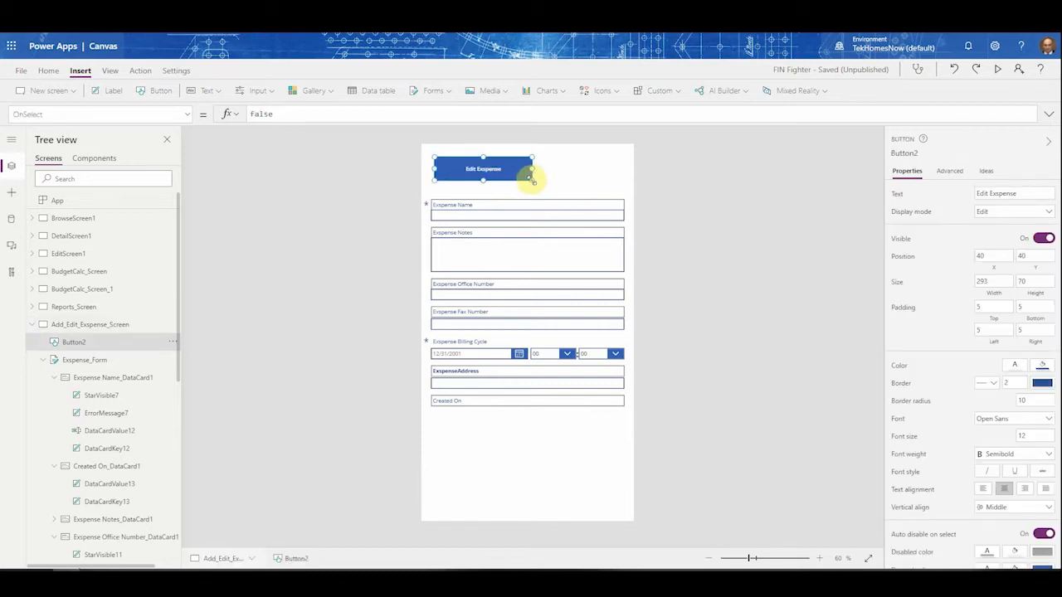
pyautogui.moveTo(529, 177); pyautogui.dragTo(488, 175)
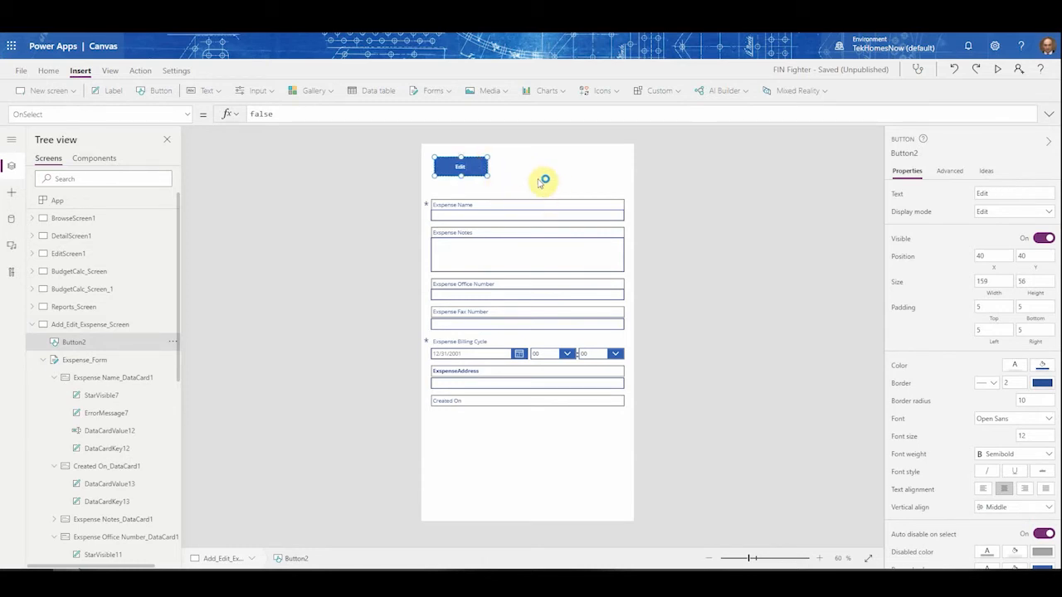
pyautogui.moveTo(485, 160); pyautogui.dragTo(462, 187)
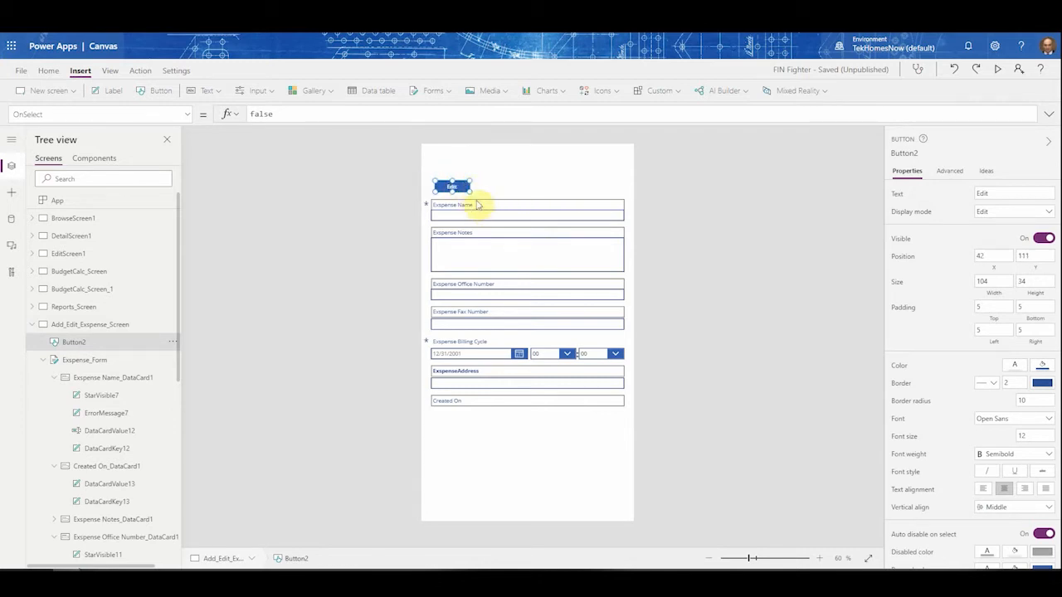
# Step: Duplicate the Edit button twice, line the copies up in a row to its right, and label them Add and Save
pyautogui.hotkey('ctrl', 'c')
pyautogui.hotkey('ctrl', 'v')
pyautogui.moveTo(469, 185)
pyautogui.mouseDown()
pyautogui.moveTo(516, 178)
pyautogui.moveTo(469, 187)
pyautogui.moveTo(480, 186)
pyautogui.mouseUp()
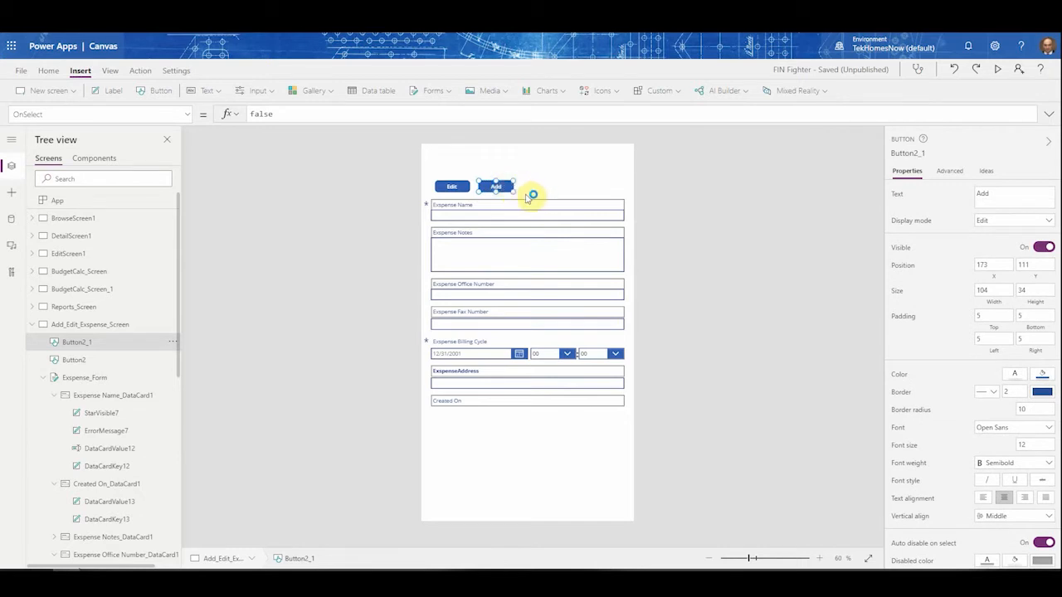
pyautogui.hotkey('ctrl', 'v')
pyautogui.moveTo(510, 192); pyautogui.dragTo(547, 185)
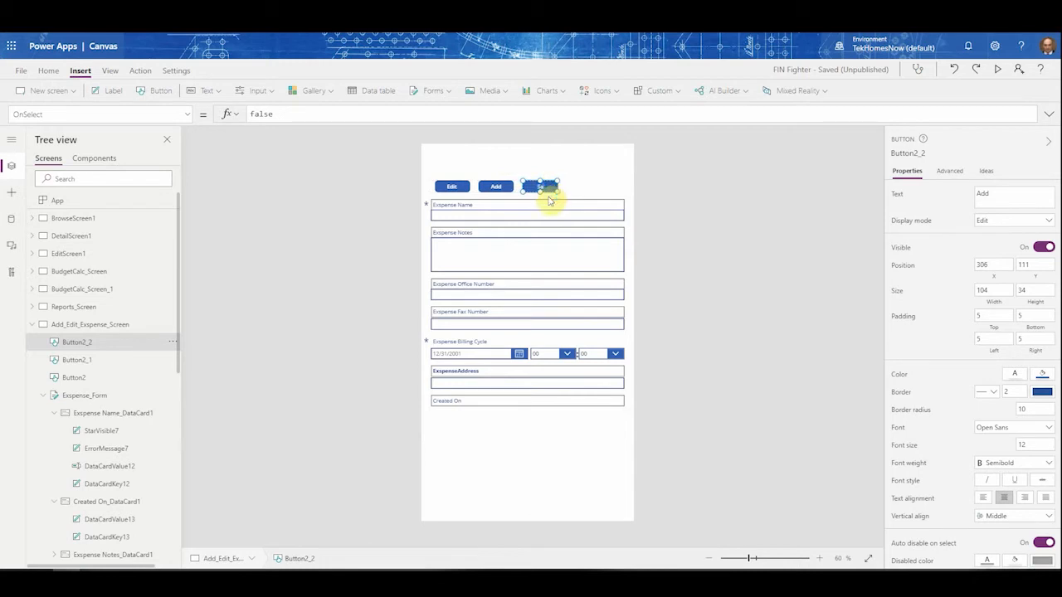
# Step: Set the Edit button's OnSelect formula to EditForm(Exspense_Form)
pyautogui.click(452, 187)
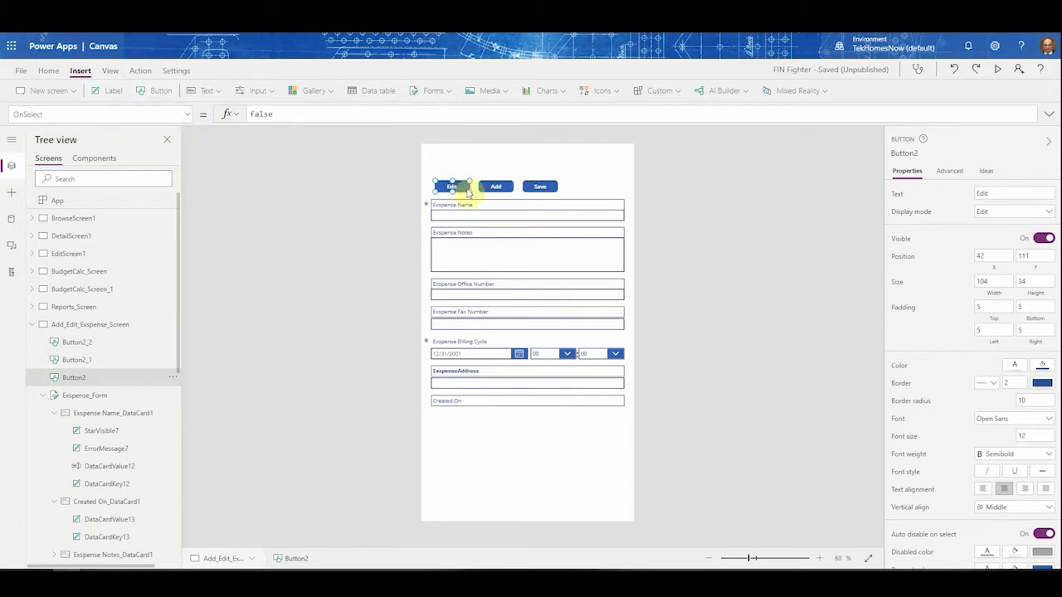
pyautogui.click(503, 185)
pyautogui.click(540, 186)
pyautogui.click(451, 186)
pyautogui.doubleClick(280, 115)
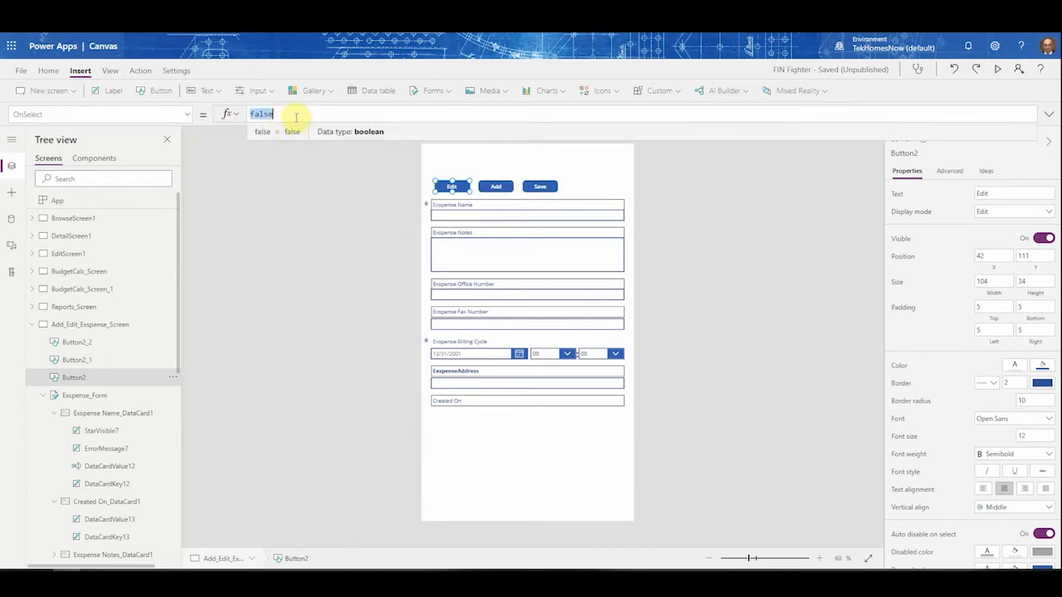
pyautogui.write('edit')
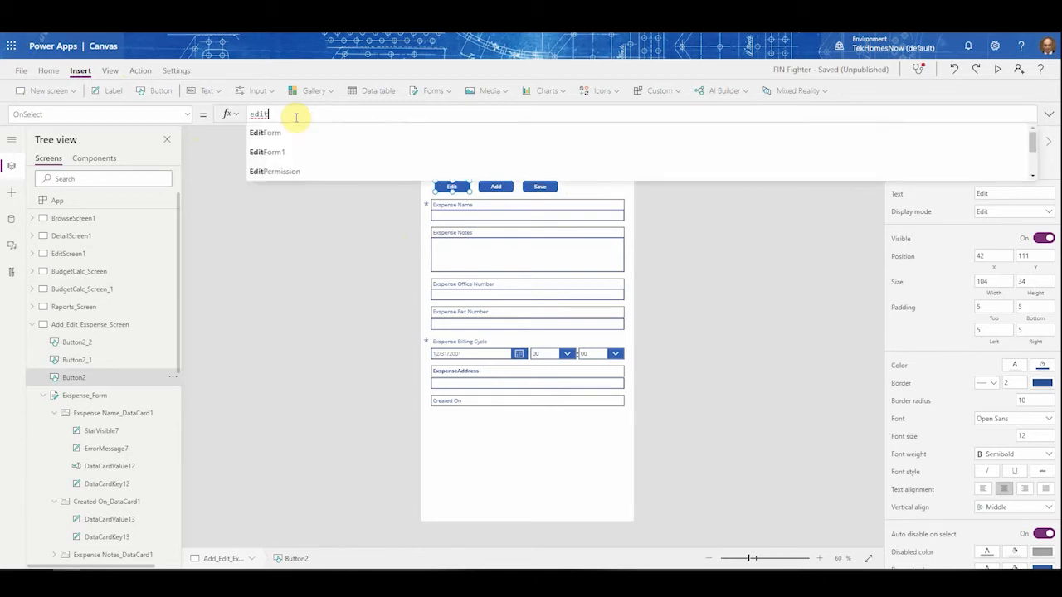
pyautogui.press('Tab')
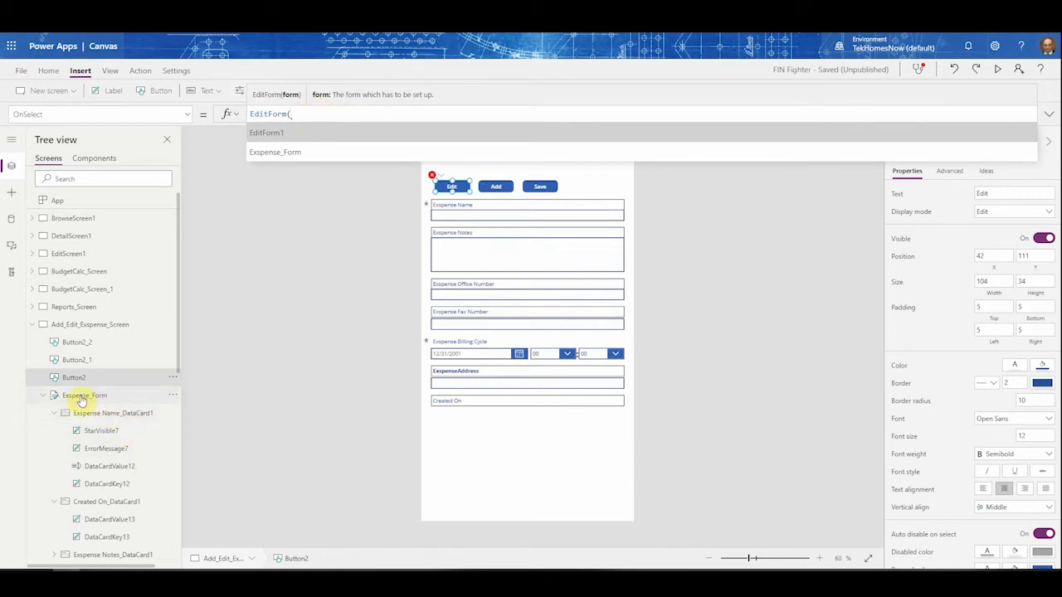
pyautogui.click(319, 152)
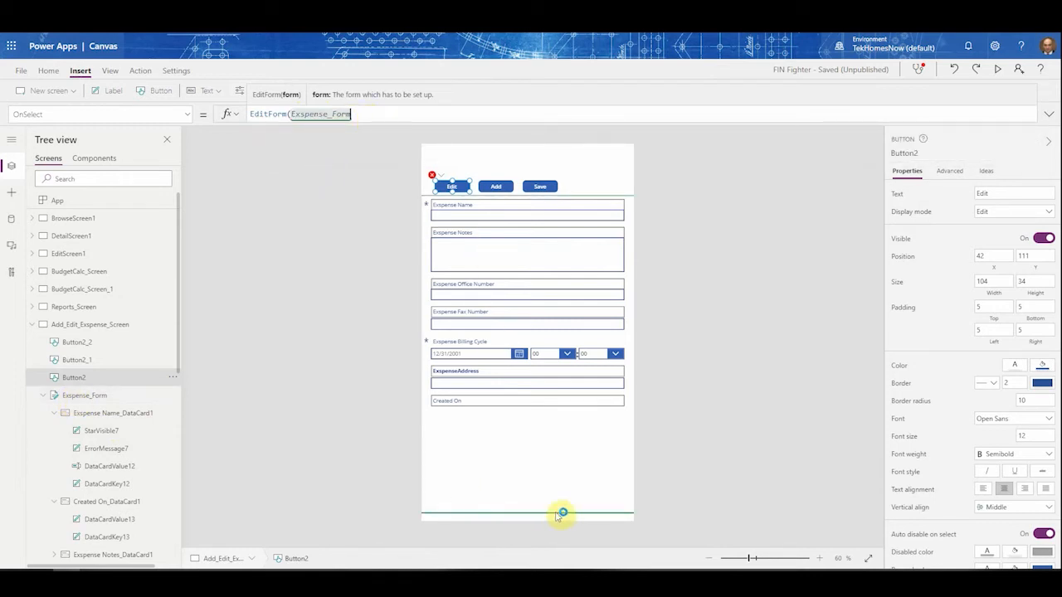
pyautogui.click(368, 113)
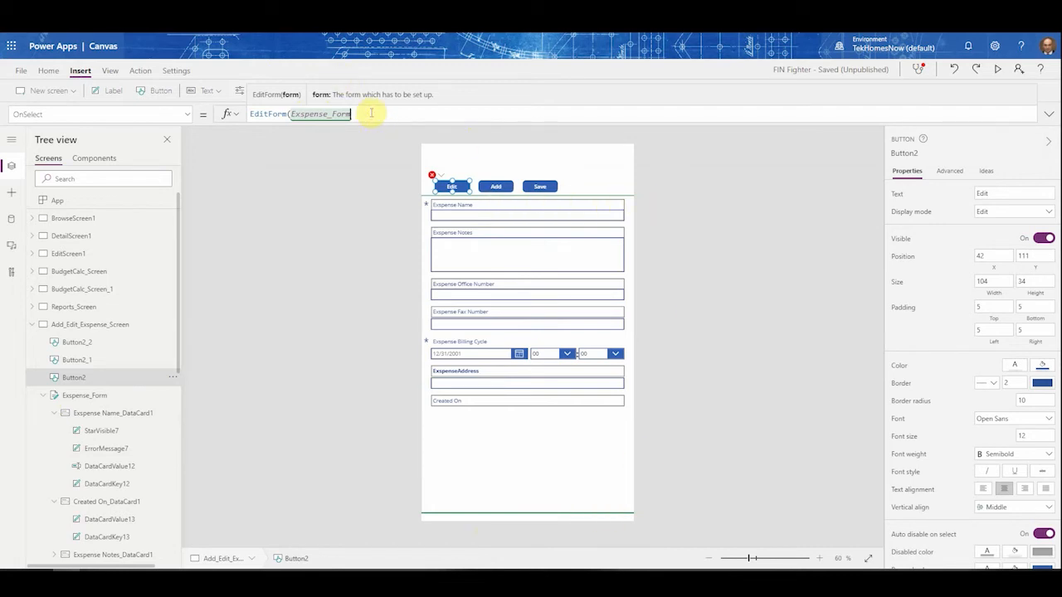
pyautogui.write('.')
pyautogui.press('BackSpace')
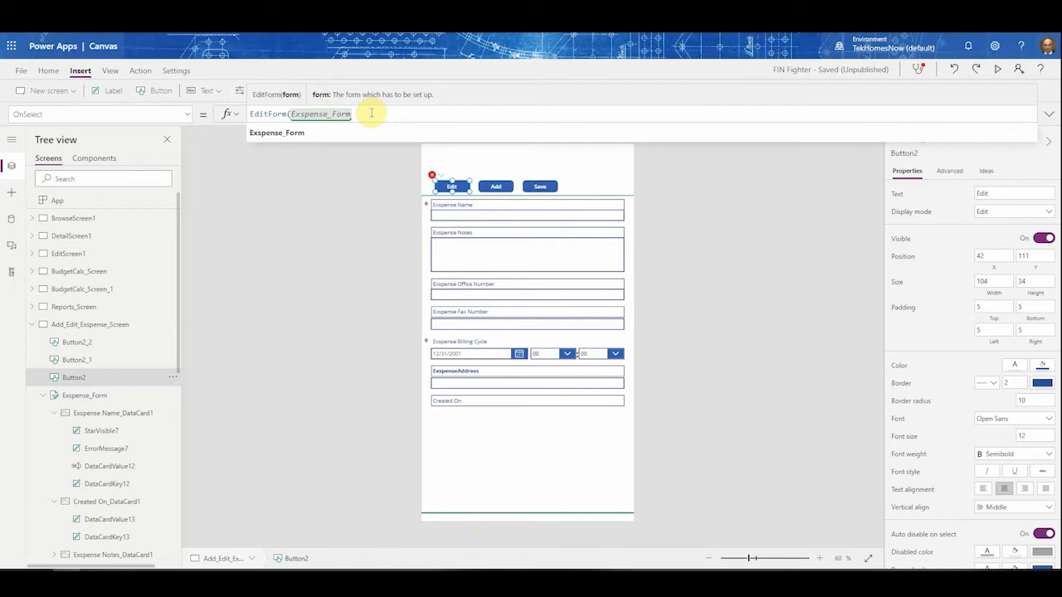
pyautogui.write(')')
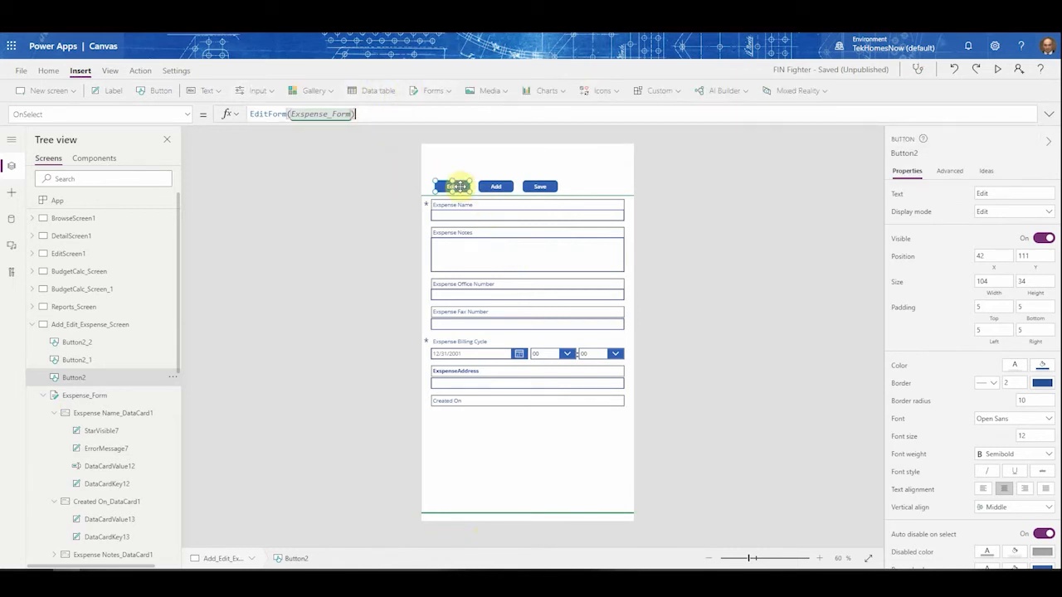
# Step: Set the Add button's OnSelect formula to NewForm(Exspense_Form)
pyautogui.click(506, 186)
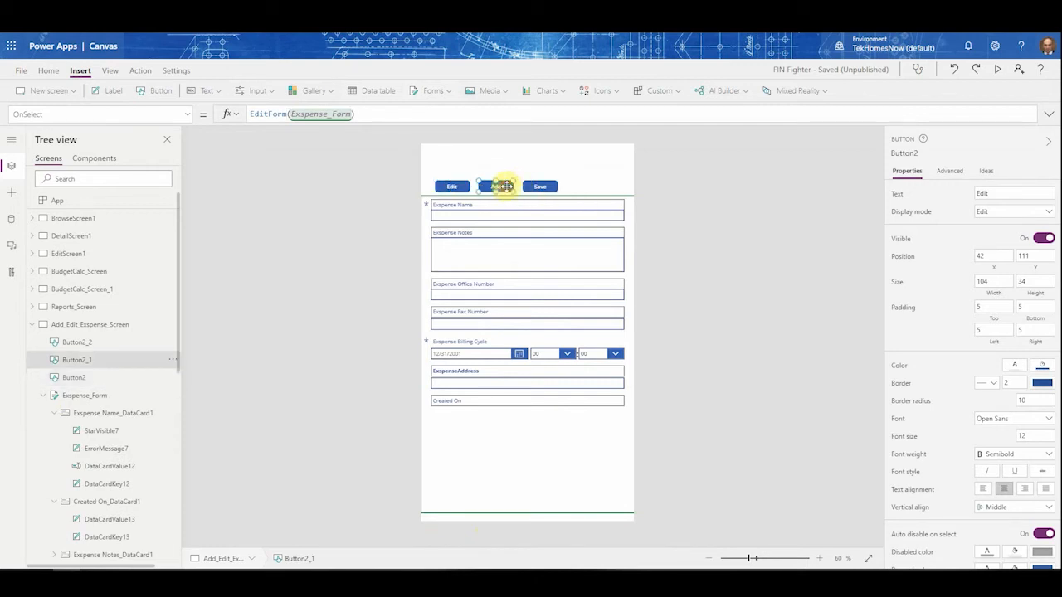
pyautogui.doubleClick(292, 113)
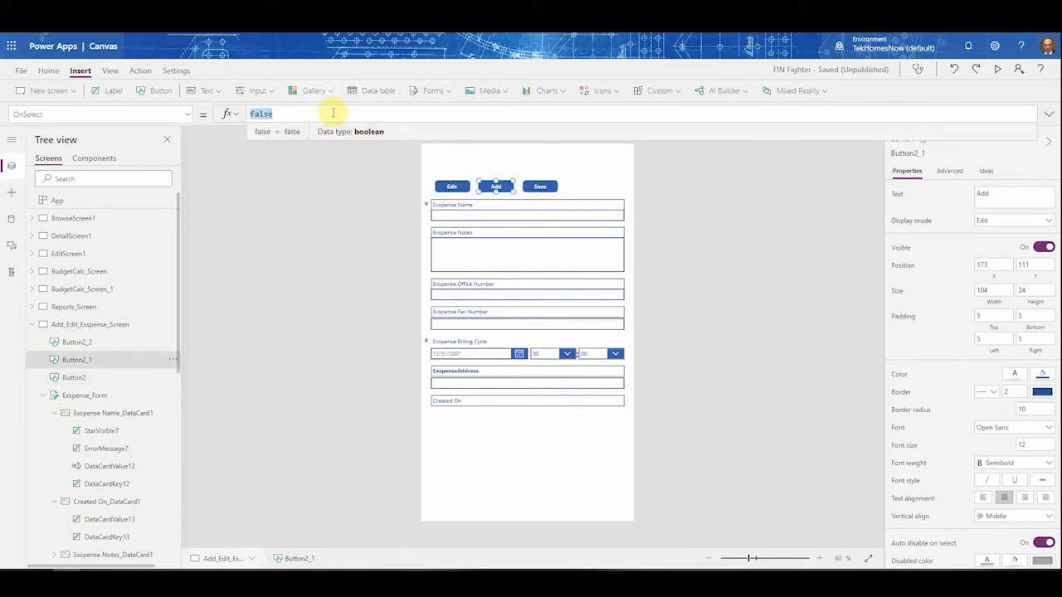
pyautogui.write('new')
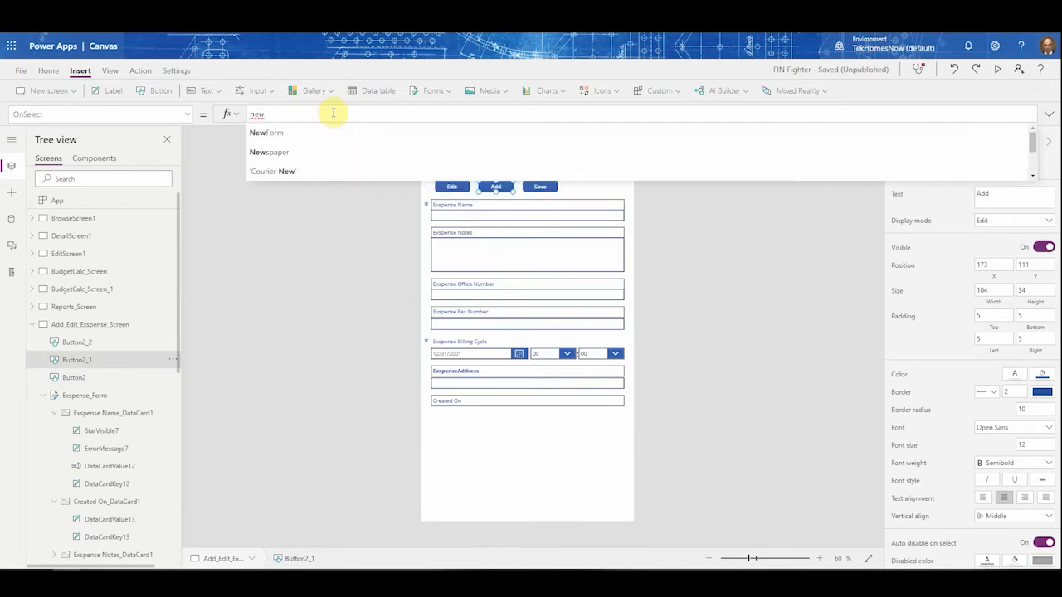
pyautogui.press('Tab')
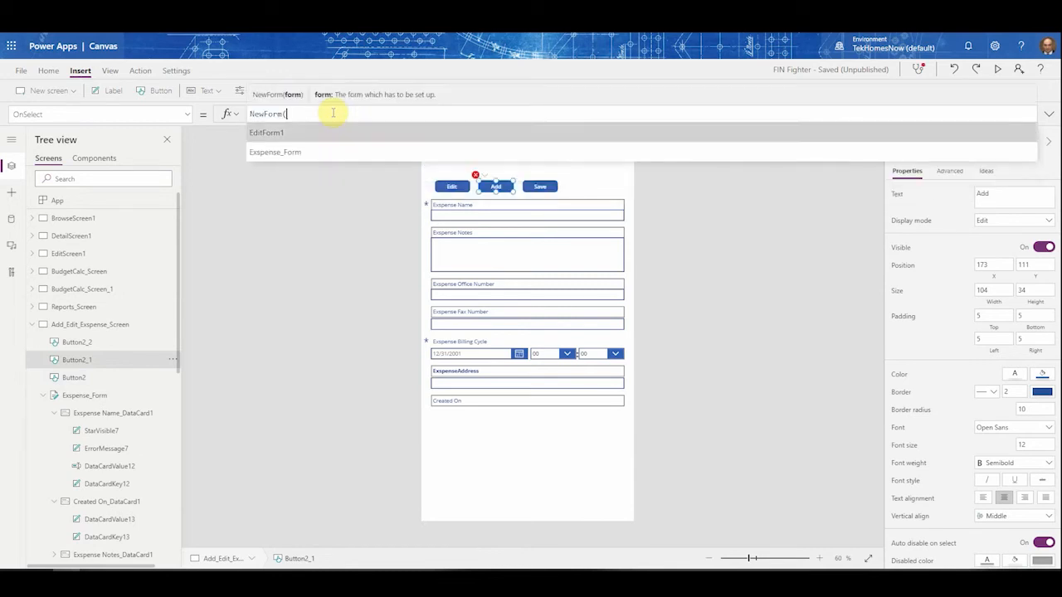
pyautogui.press('Down')
pyautogui.press('Tab')
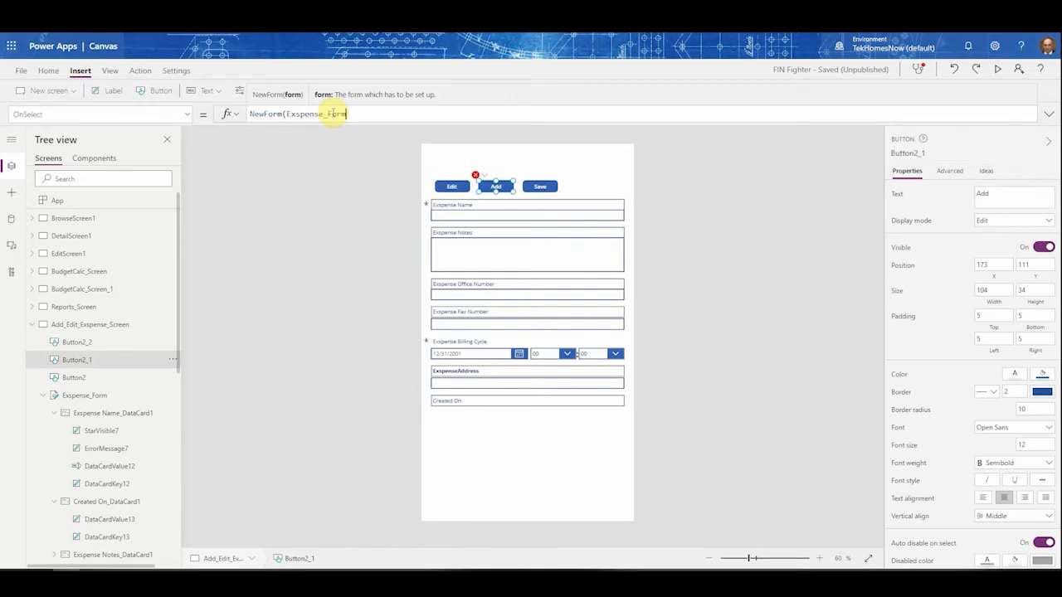
pyautogui.write(')')
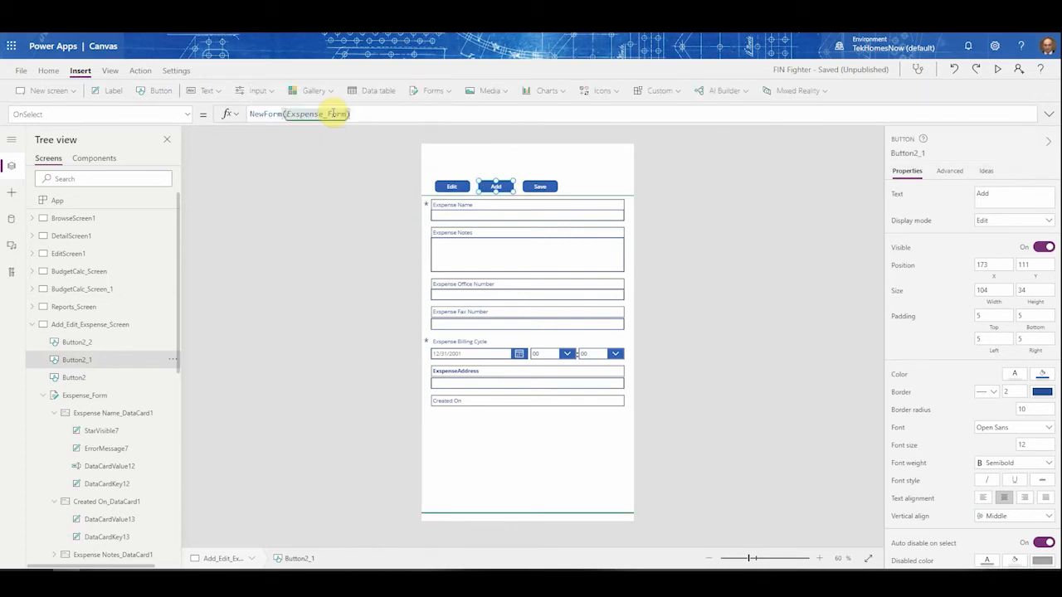
# Step: Set the Save button's OnSelect formula to SubmitForm(Exspense_Form); with a closing semicolon
pyautogui.click(539, 186)
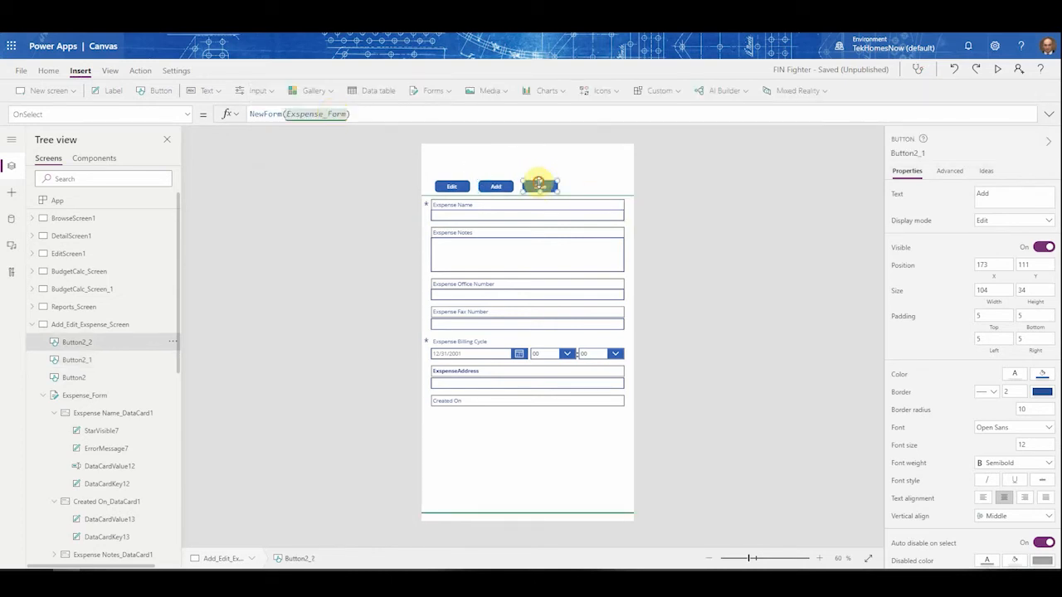
pyautogui.click(279, 113)
pyautogui.doubleClick(279, 113)
pyautogui.write('su')
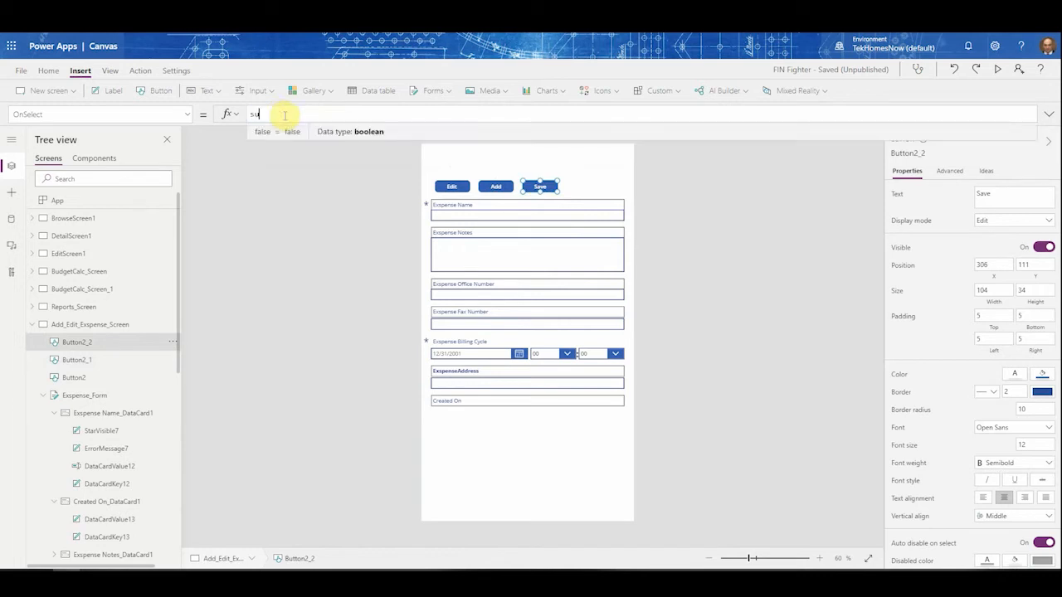
pyautogui.write('bmitForm(')
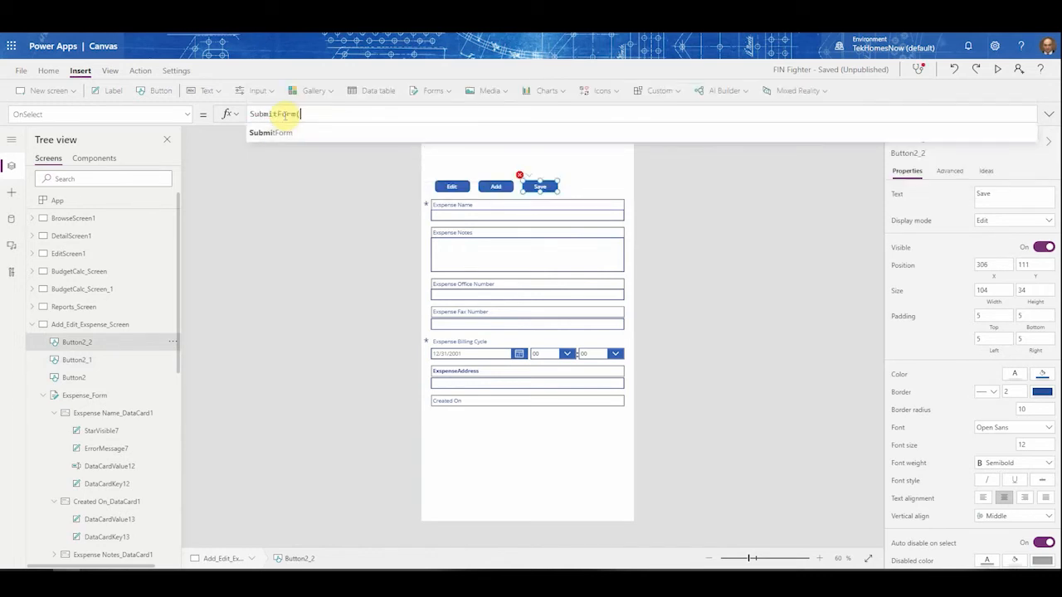
pyautogui.press('Down')
pyautogui.press('Down')
pyautogui.press('Tab')
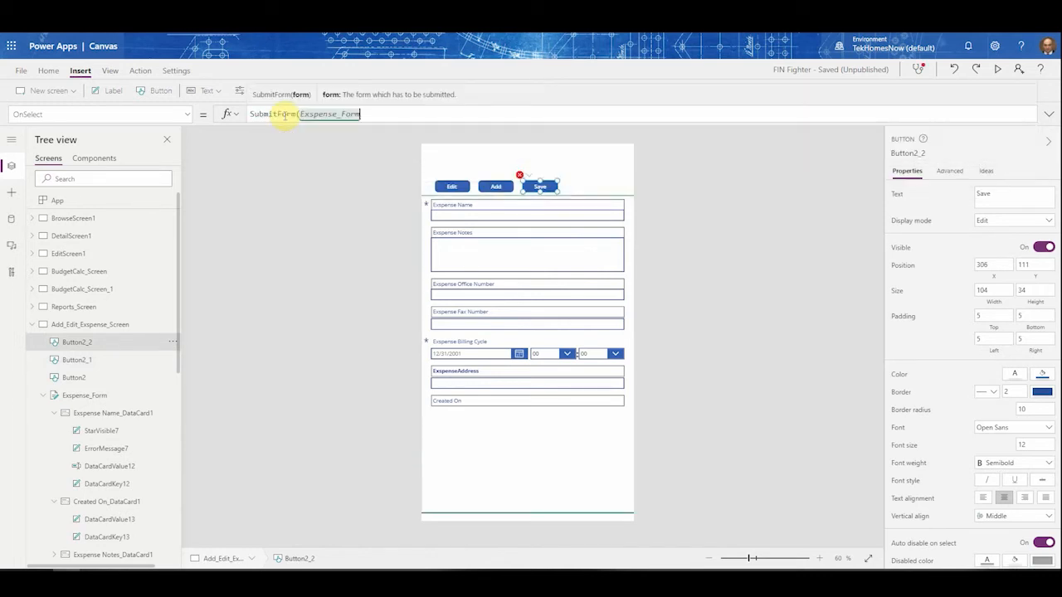
pyautogui.write(')')
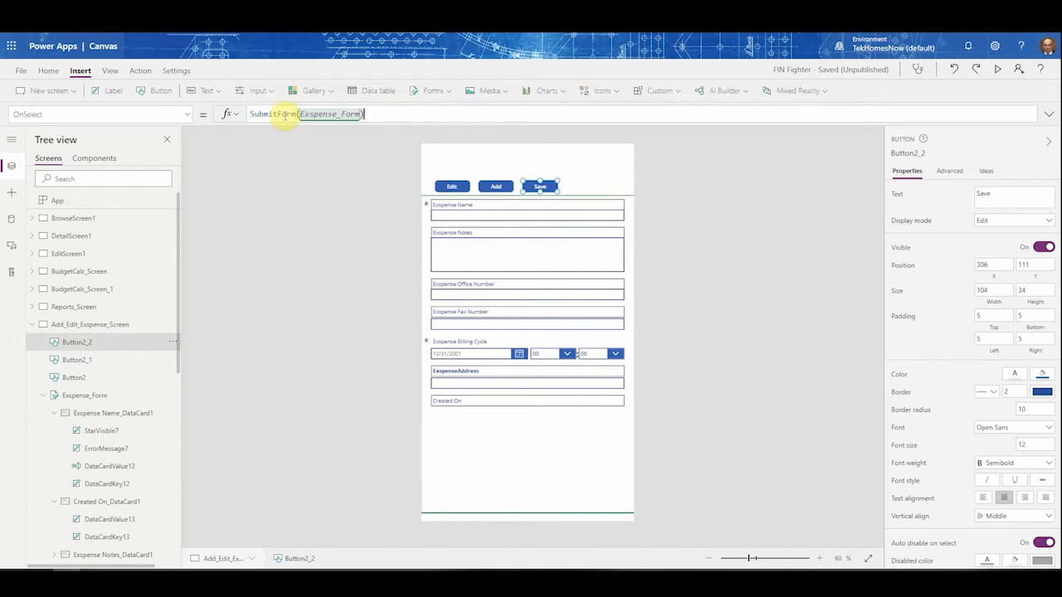
pyautogui.write(';')
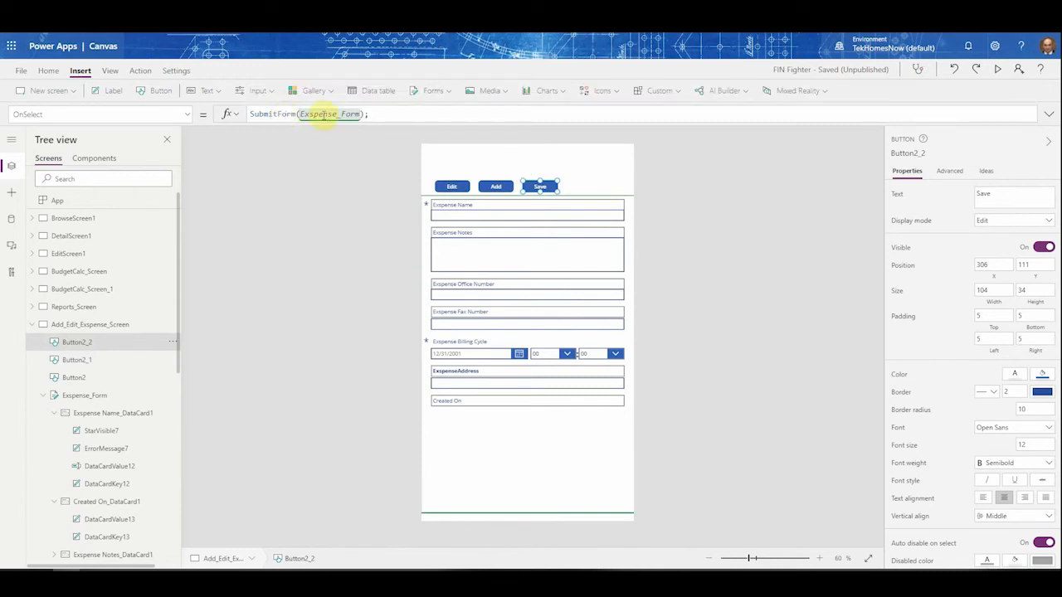
# Step: Expand the formula area and start a Notify call on a second line with the message "Exspense saved"
pyautogui.moveTo(434, 125); pyautogui.dragTo(435, 162)
pyautogui.click(393, 116)
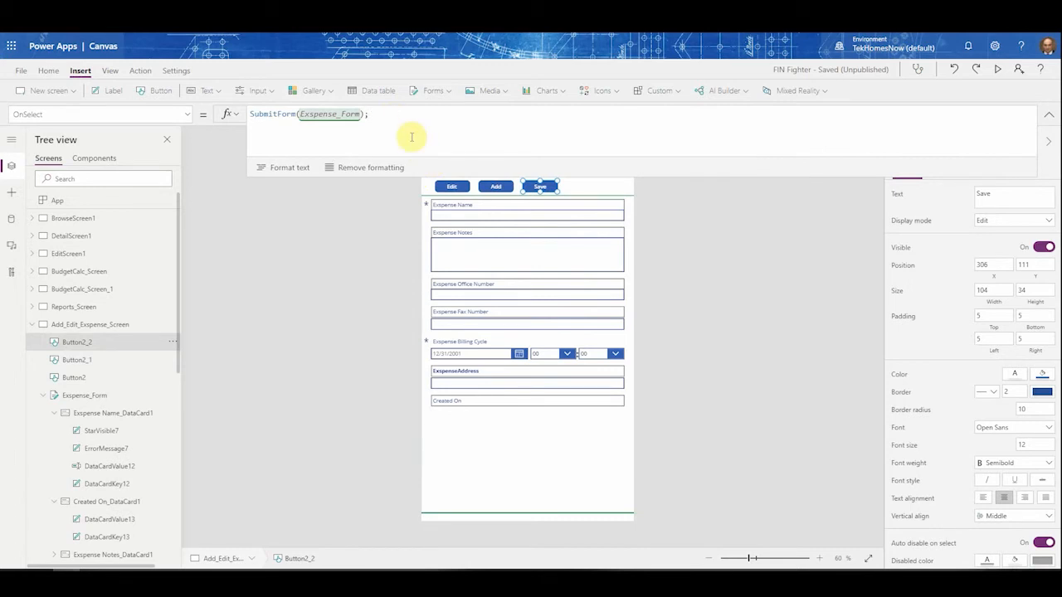
pyautogui.hotkey('shift', 'Return')
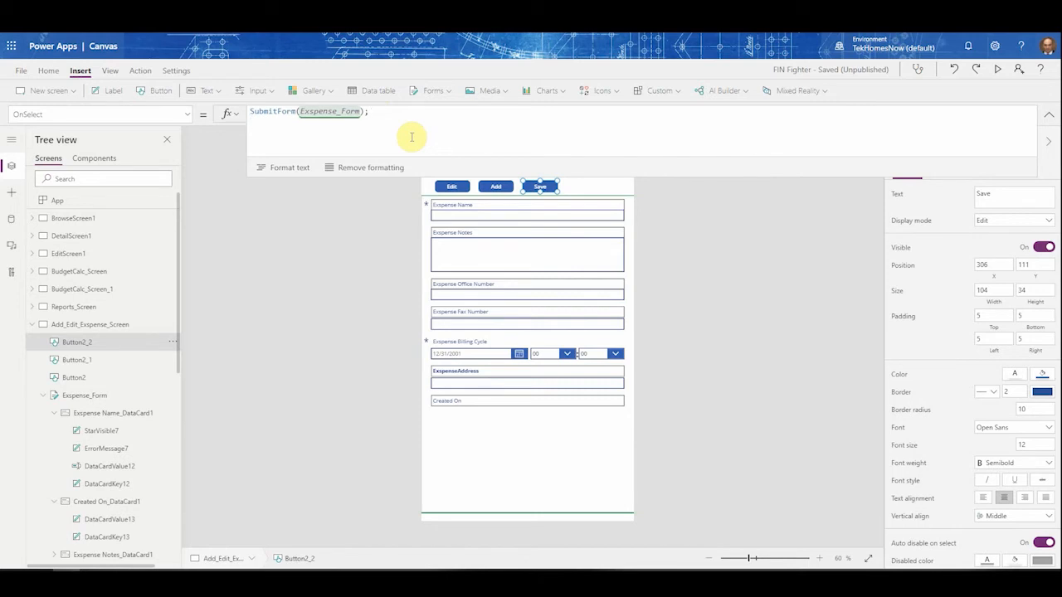
pyautogui.write('not')
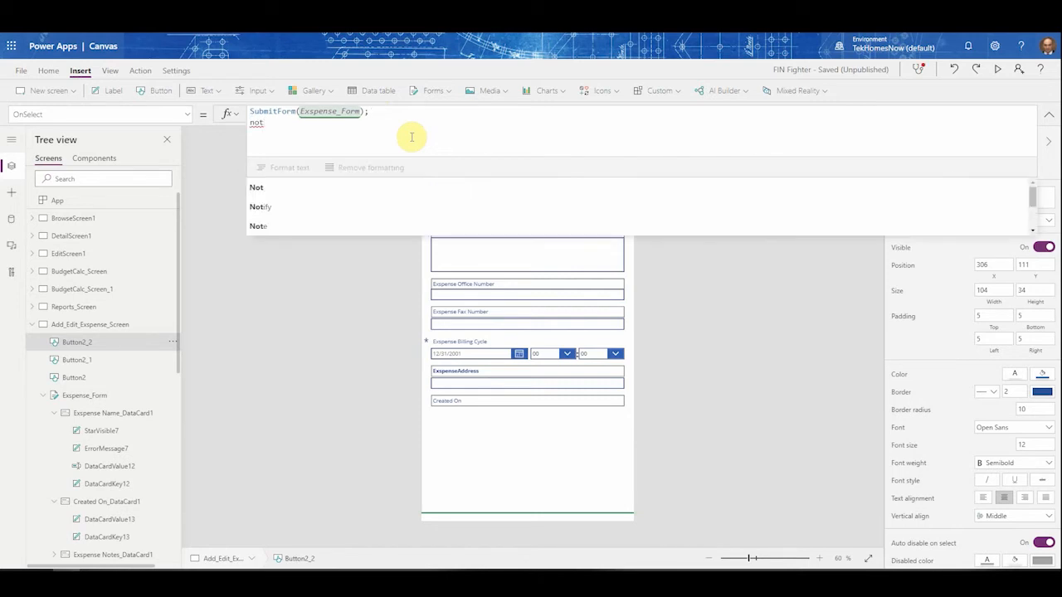
pyautogui.press('Down')
pyautogui.press('Tab')
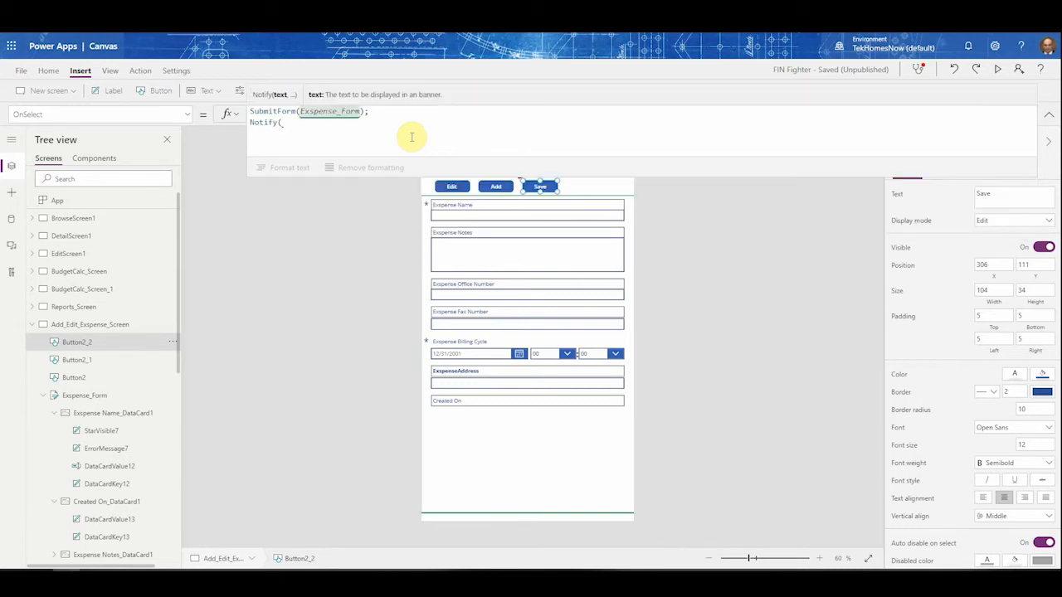
pyautogui.write('"Ex')
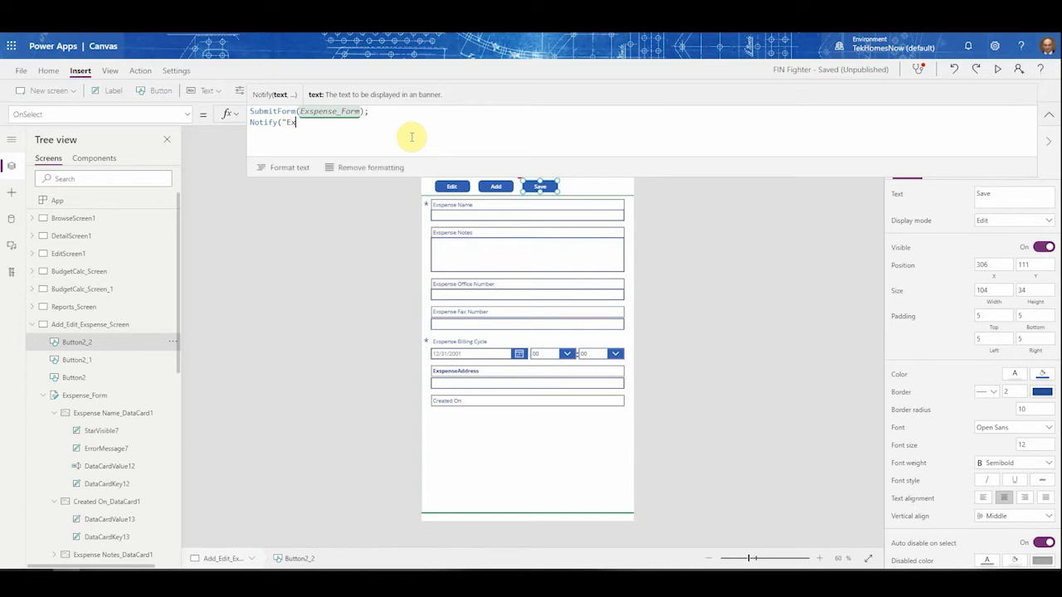
pyautogui.write('spense saved"')
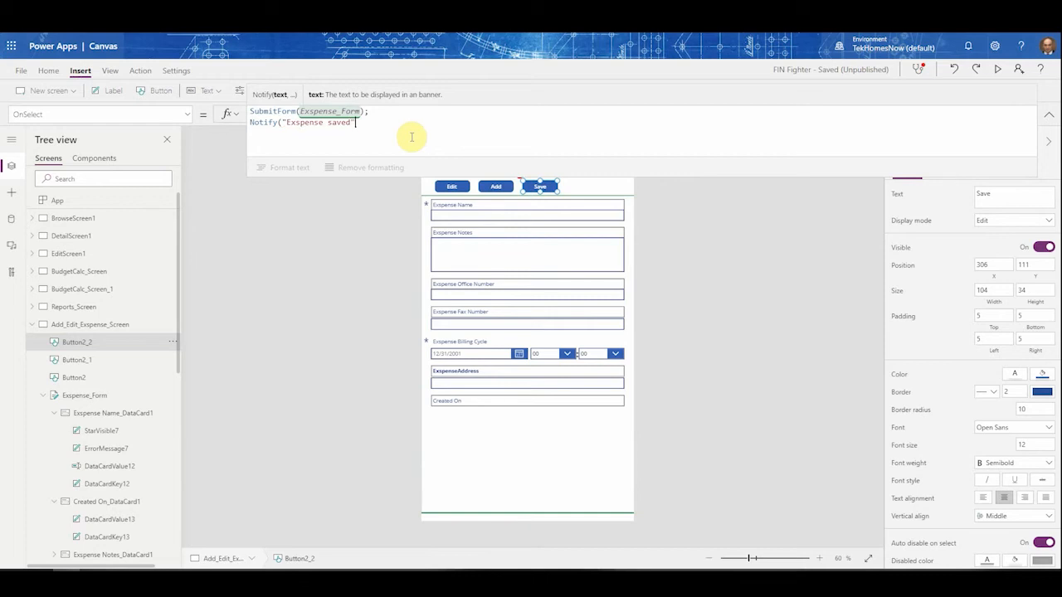
# Step: Complete the Save button's Notify call with NotificationType.Success and a timeout of 3000
pyautogui.write(',')
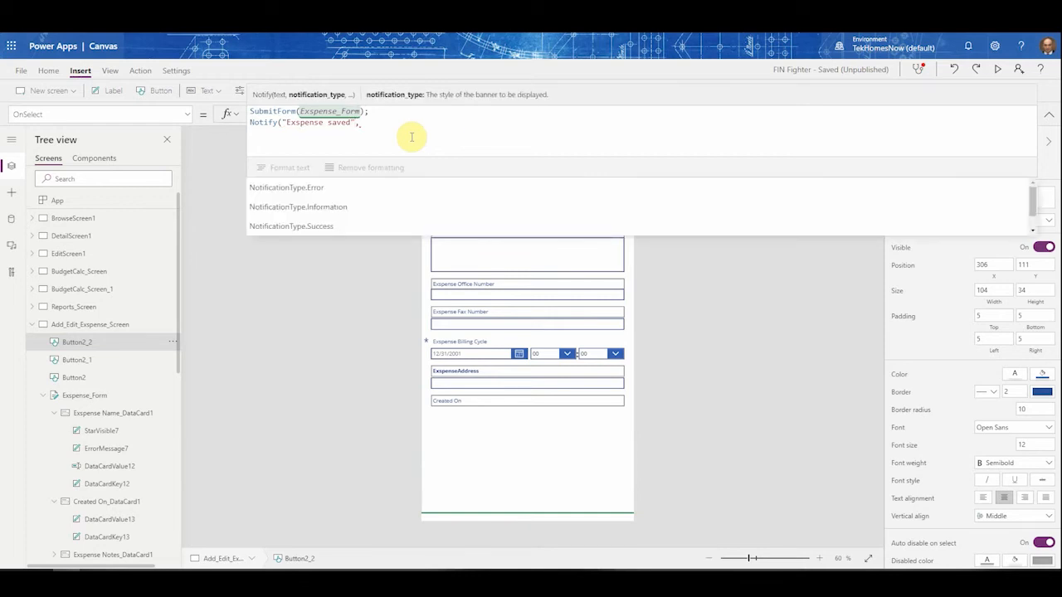
pyautogui.click(311, 227)
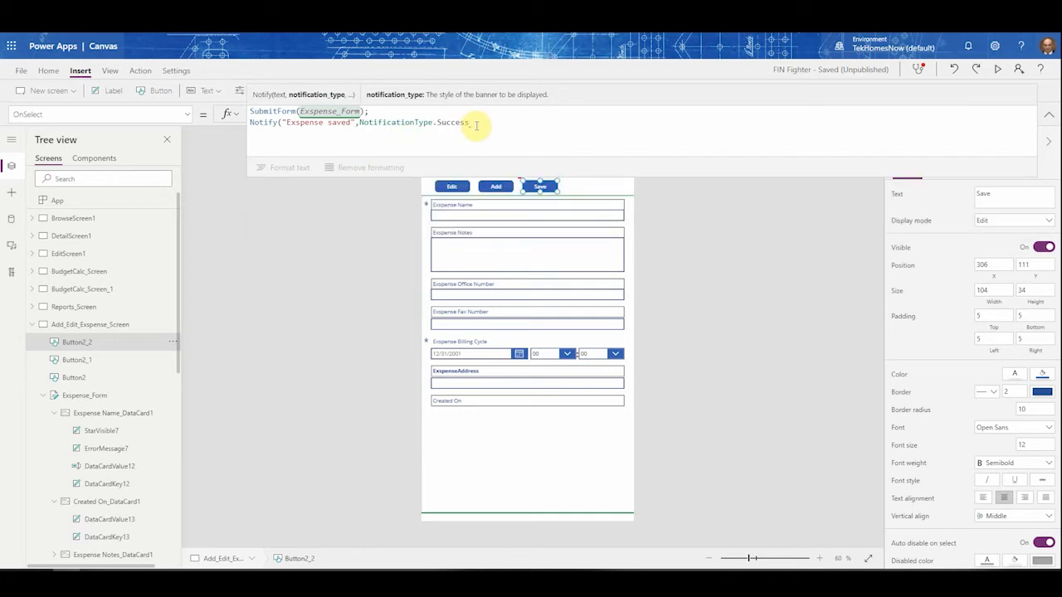
pyautogui.write(',')
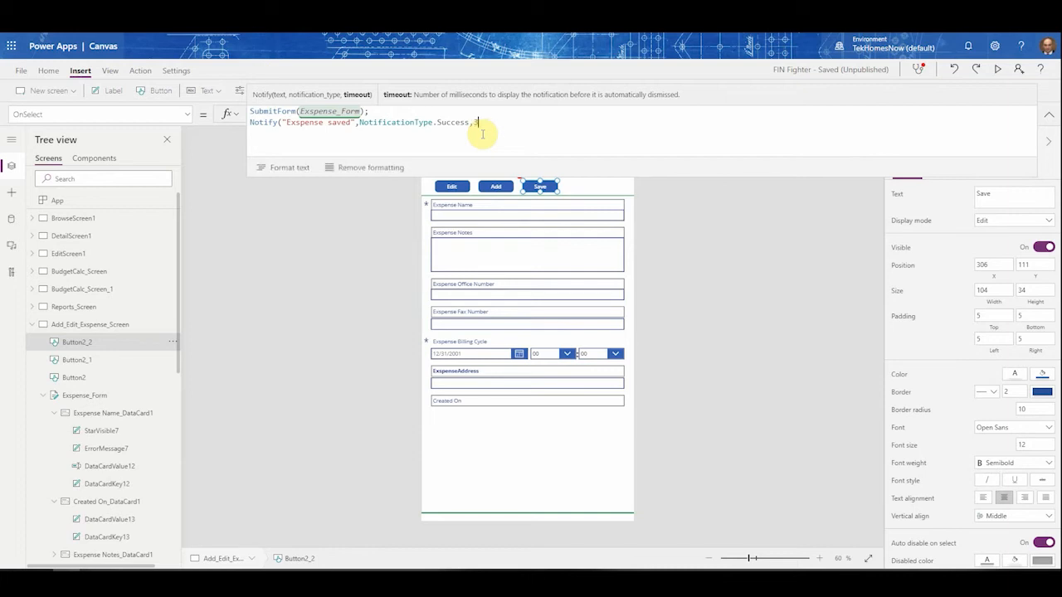
pyautogui.write('3000')
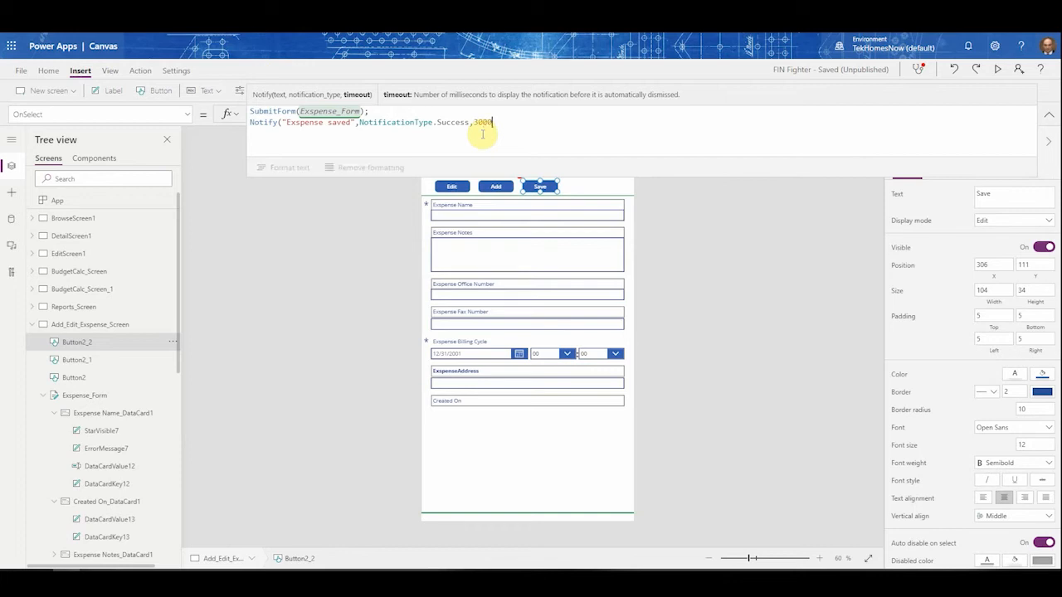
pyautogui.write(')')
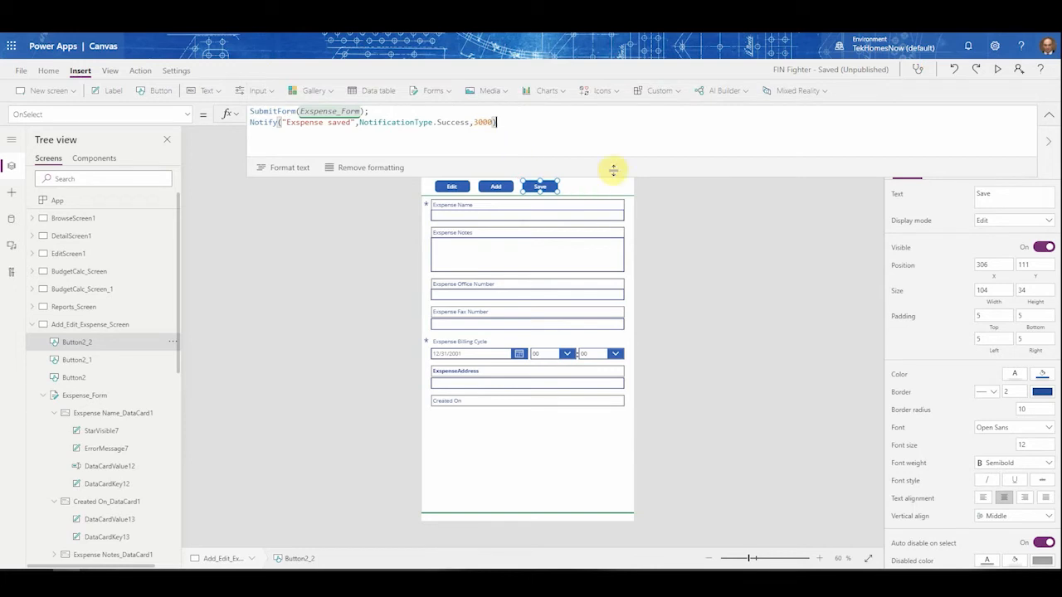
pyautogui.click(682, 201)
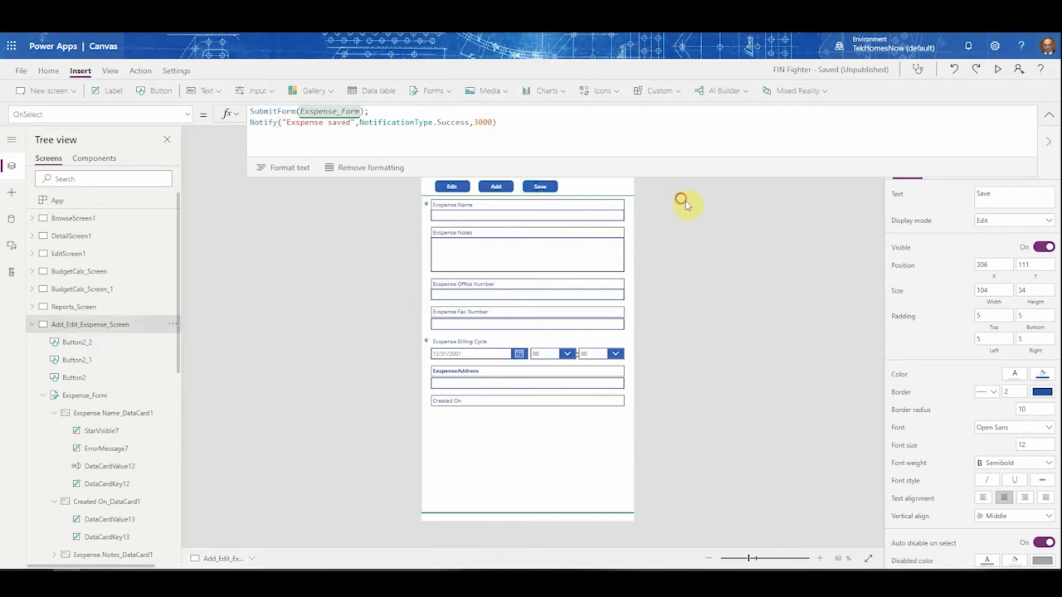
# Step: Preview the app, start a new expense record, and enter New as the name, test as the notes, and an office number
pyautogui.click(1001, 73)
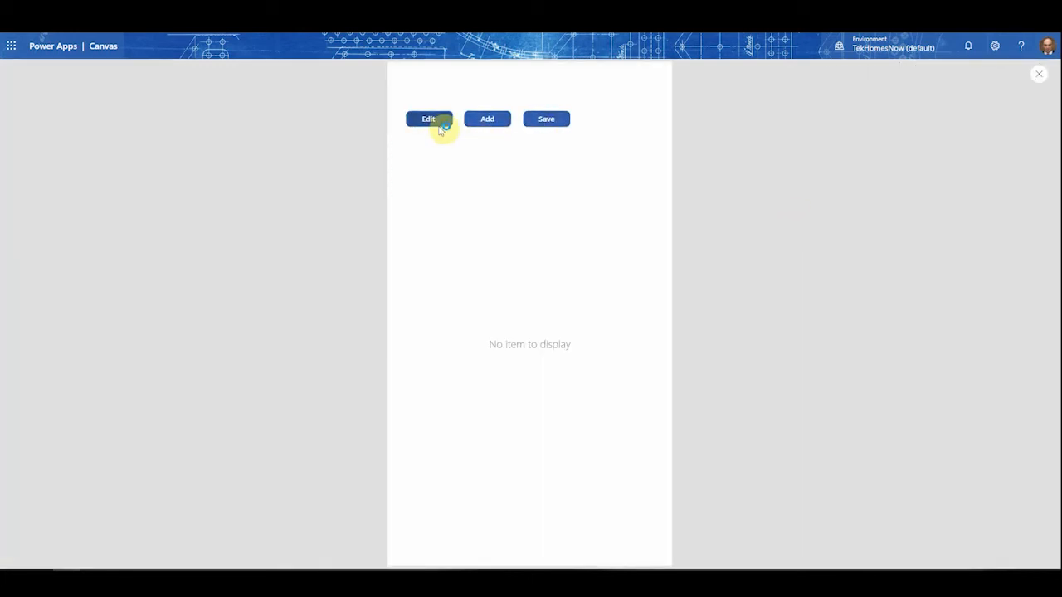
pyautogui.click(486, 122)
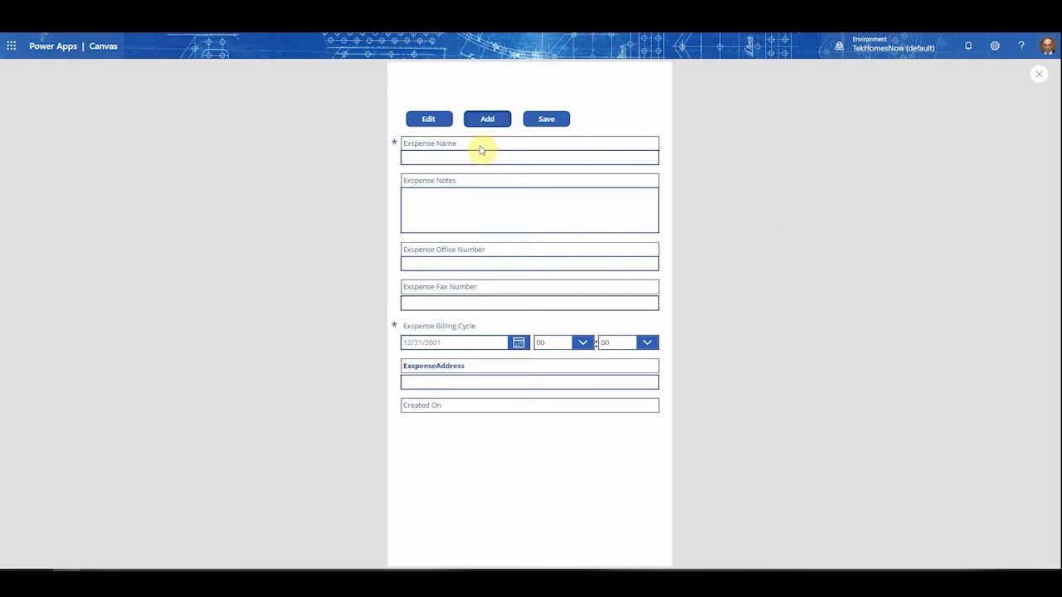
pyautogui.click(463, 156)
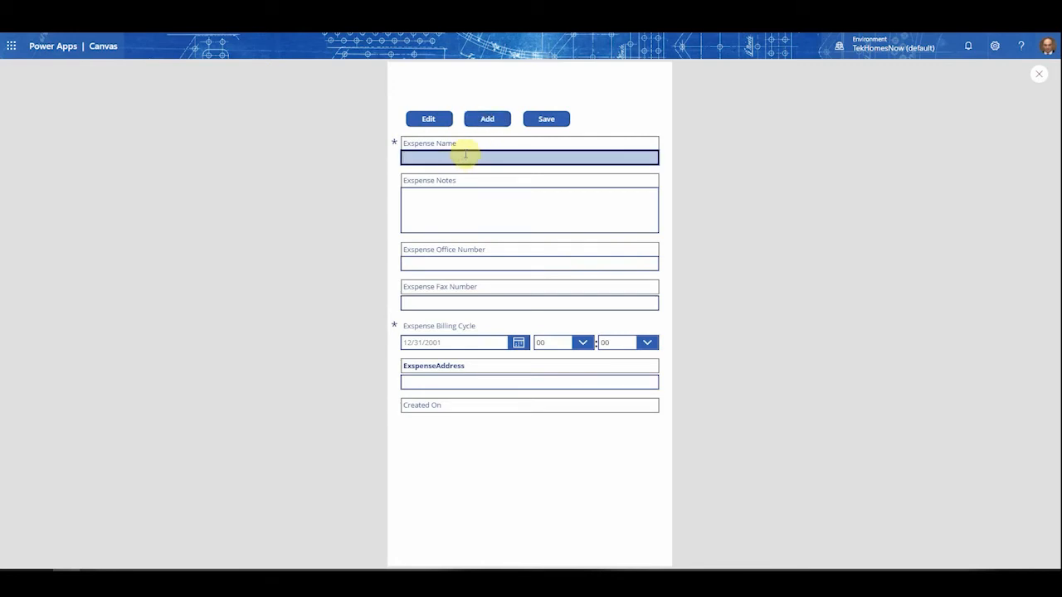
pyautogui.write('New')
pyautogui.press('Tab')
pyautogui.write('test')
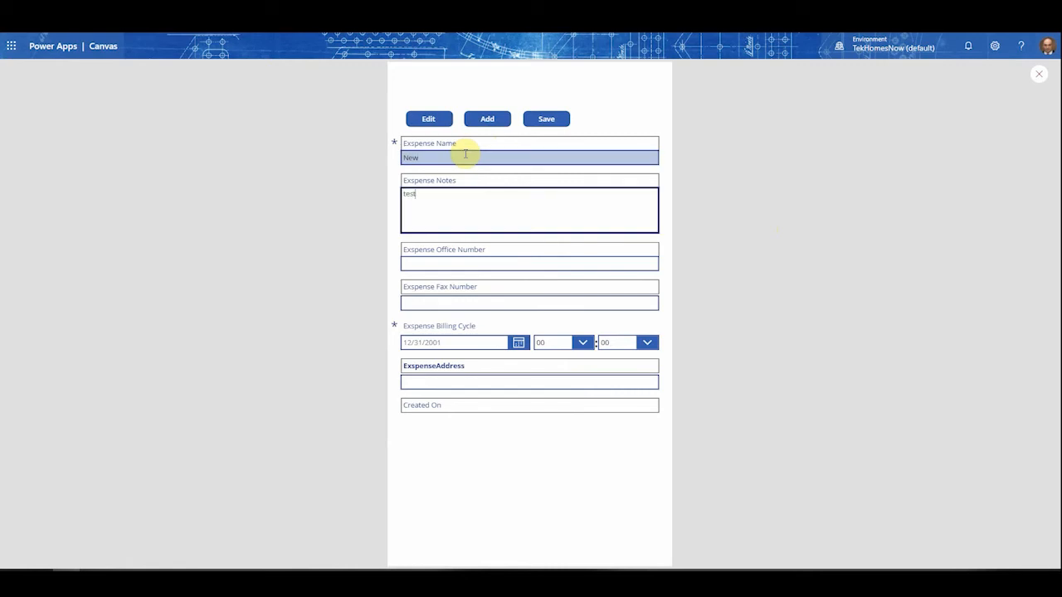
pyautogui.press('Tab')
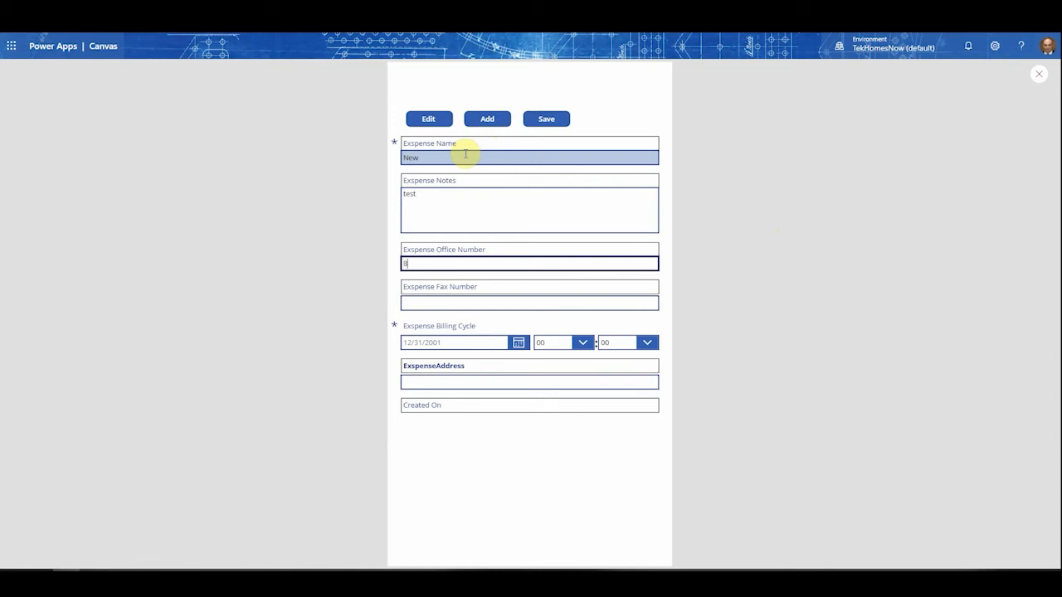
pyautogui.write('867509')
pyautogui.press('Tab')
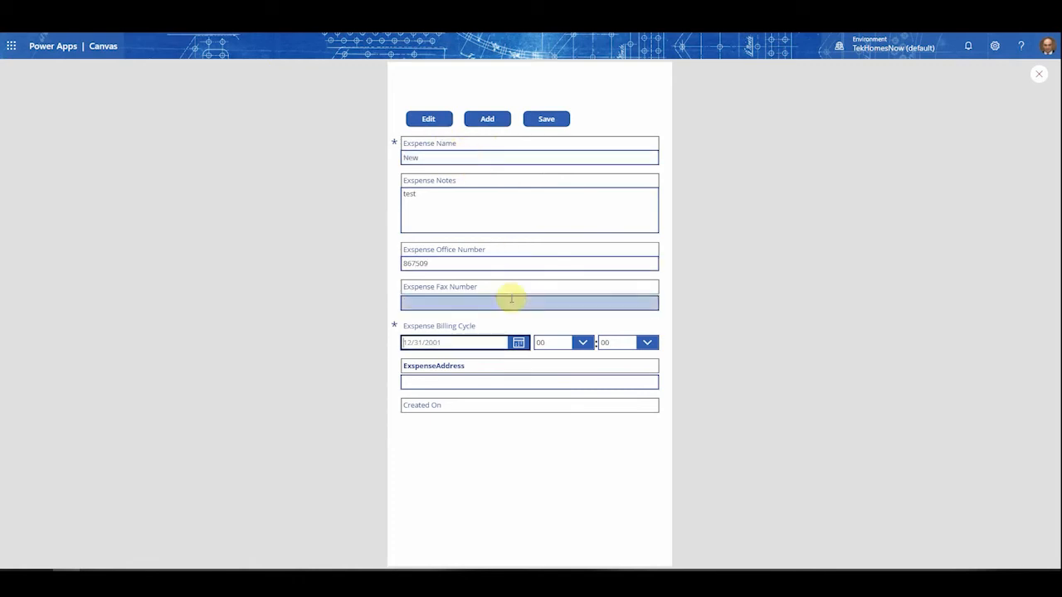
# Step: Fill in the expense address, leave the billing cycle empty, and try to save the new record
pyautogui.click(484, 342)
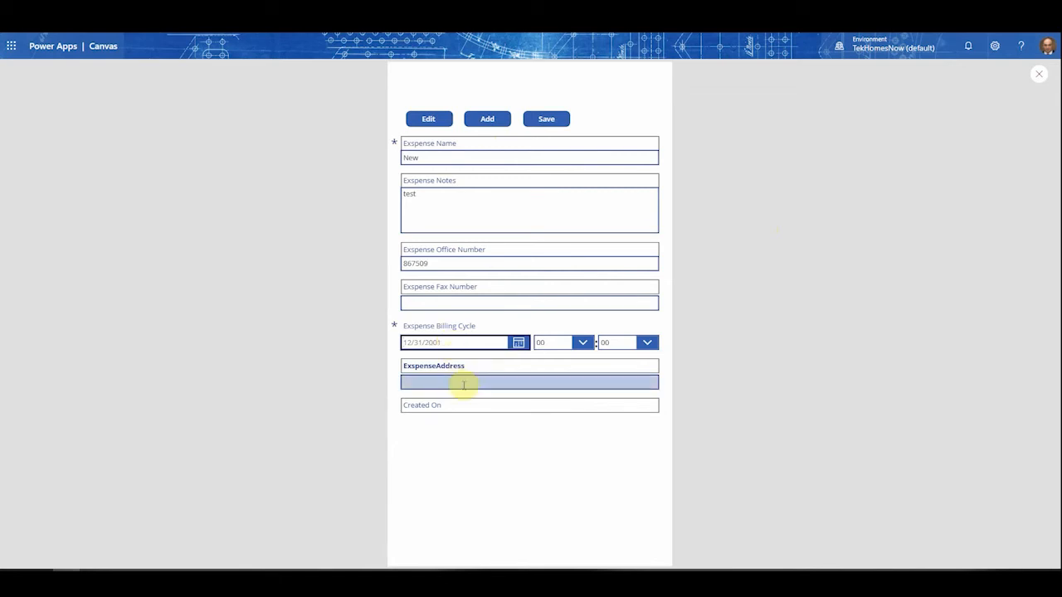
pyautogui.click(463, 383)
pyautogui.write('123')
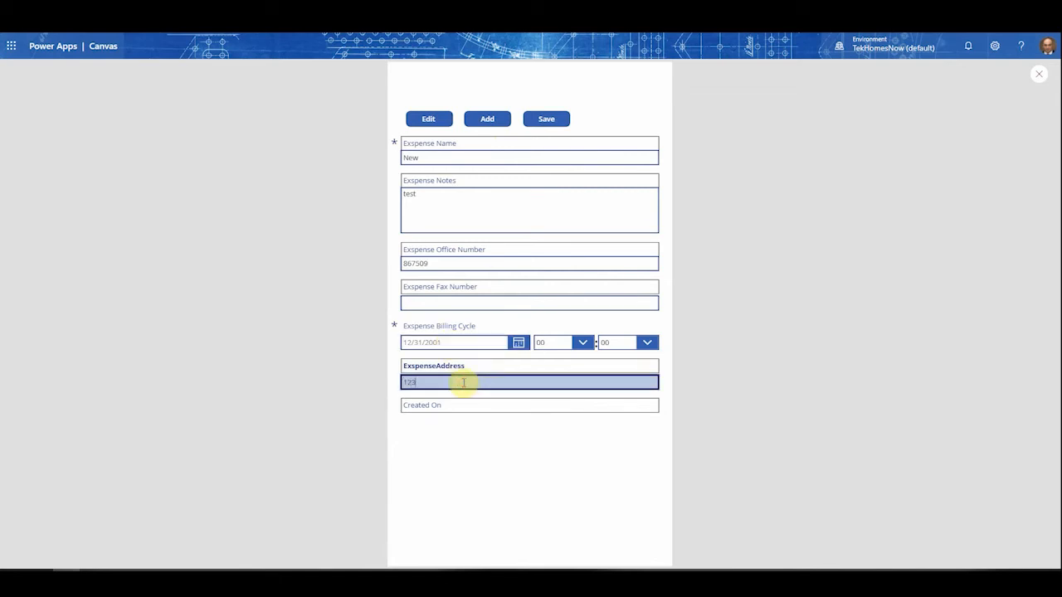
pyautogui.write(' main')
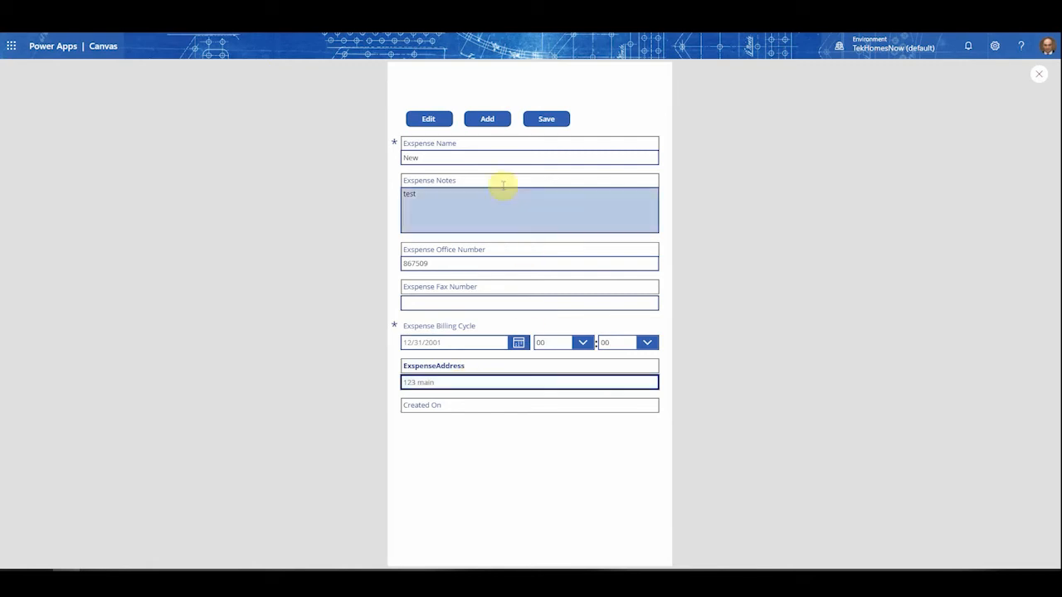
pyautogui.click(547, 121)
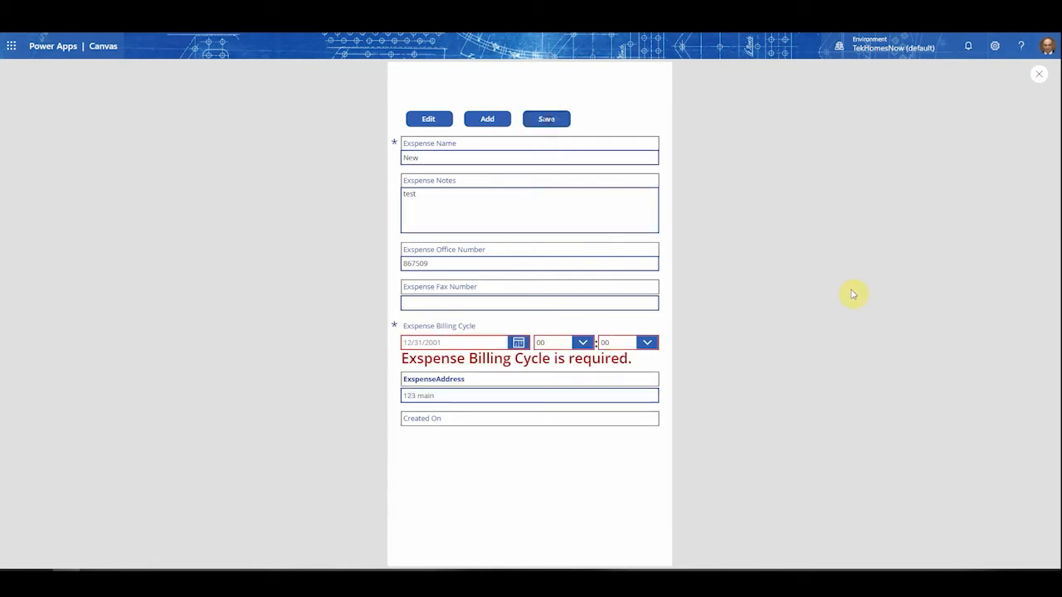
# Step: Check the Exspense Billing Cycle calendar, cancel it without picking a date, and exit the preview
pyautogui.click(515, 345)
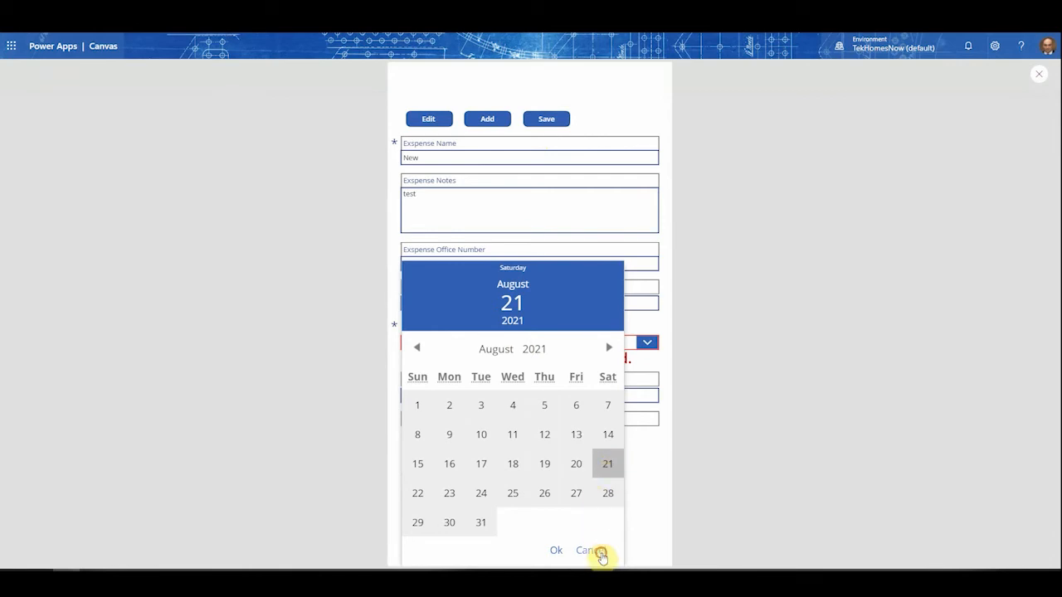
pyautogui.click(599, 552)
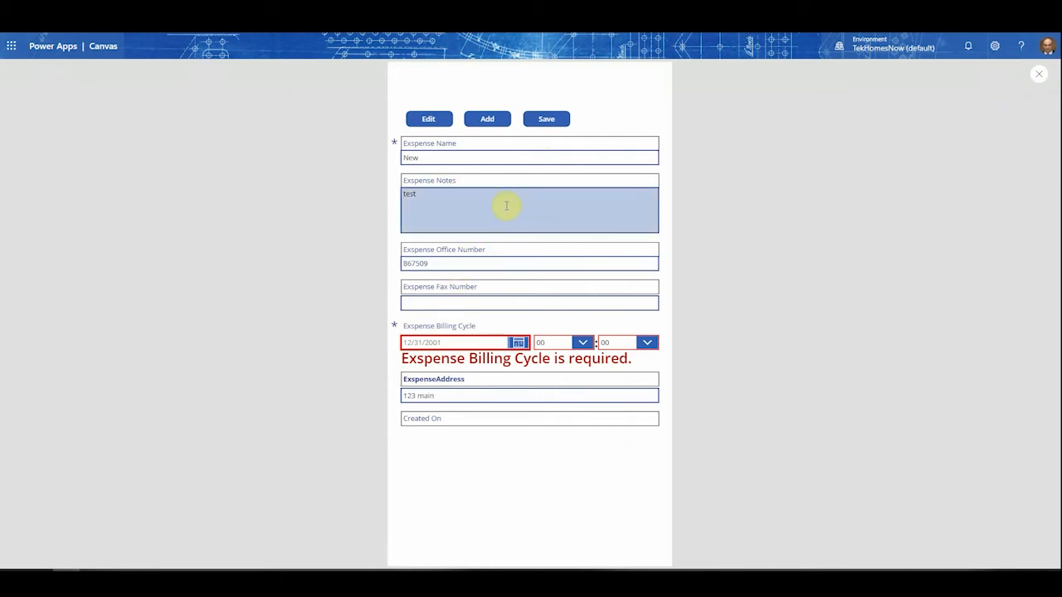
pyautogui.click(1036, 79)
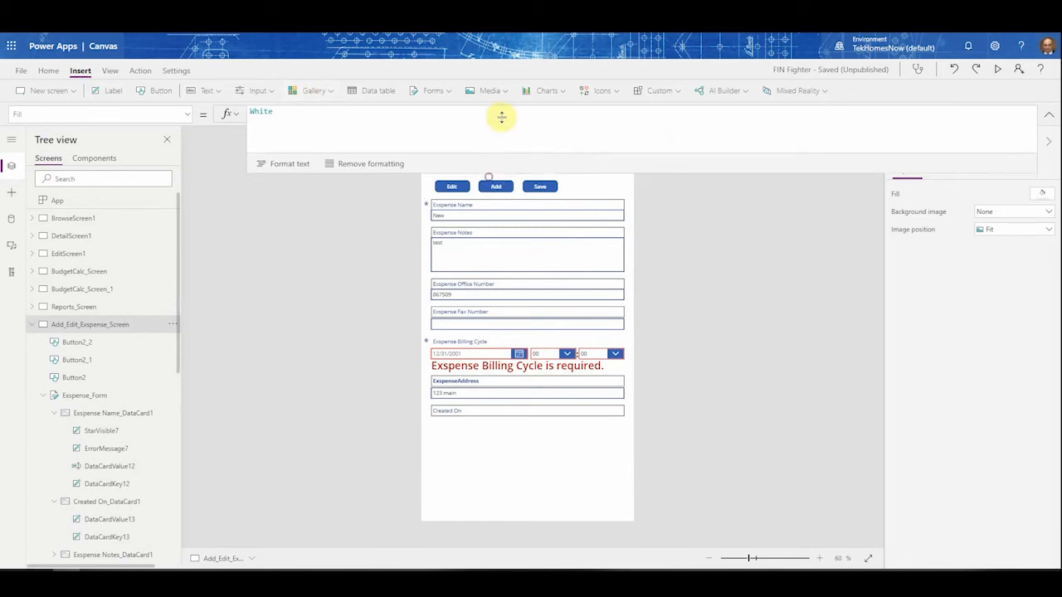
# Step: Select the Exspense Billing Cycle date picker, check its DefaultDate, and unlock its card so the properties can be changed
pyautogui.click(478, 354)
pyautogui.click(478, 354)
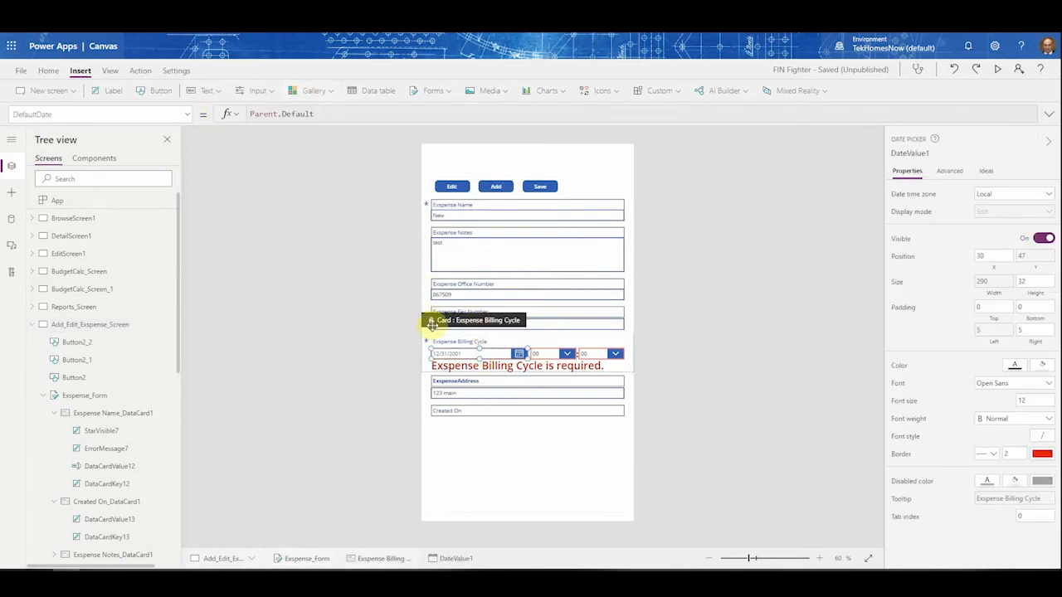
pyautogui.click(190, 116)
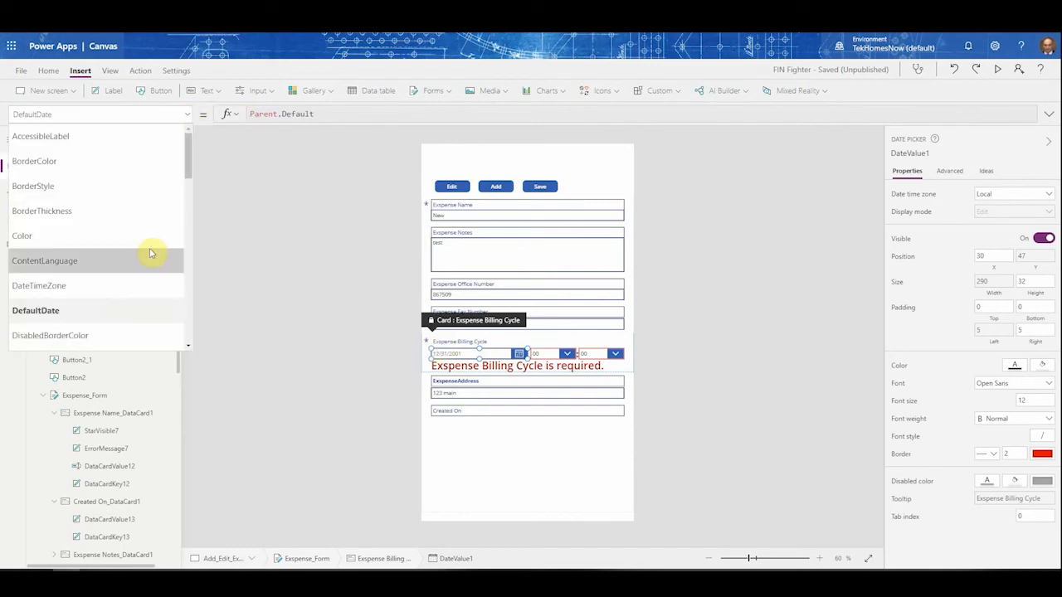
pyautogui.click(109, 317)
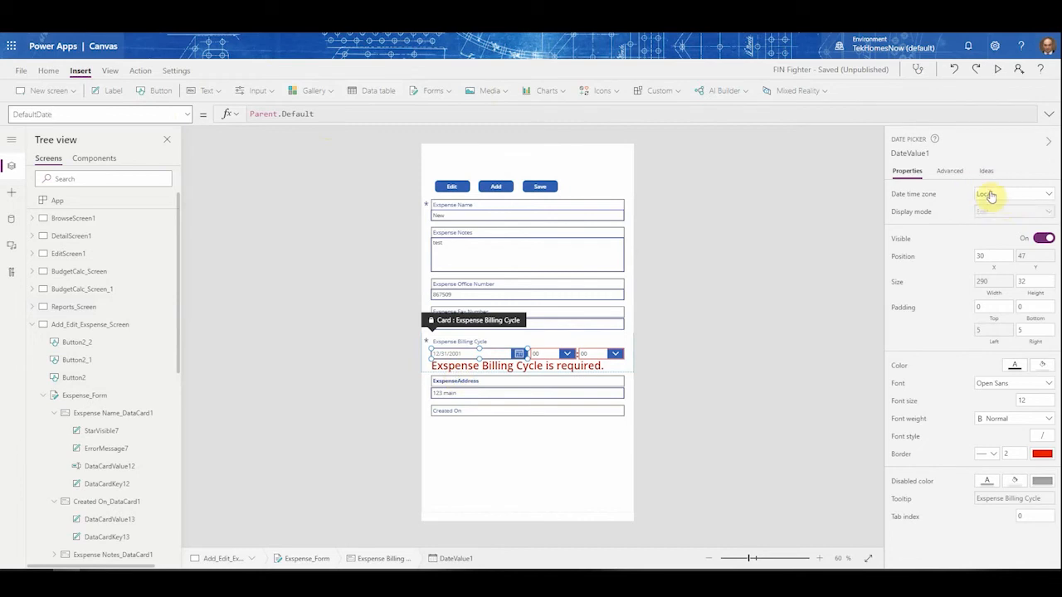
pyautogui.click(948, 171)
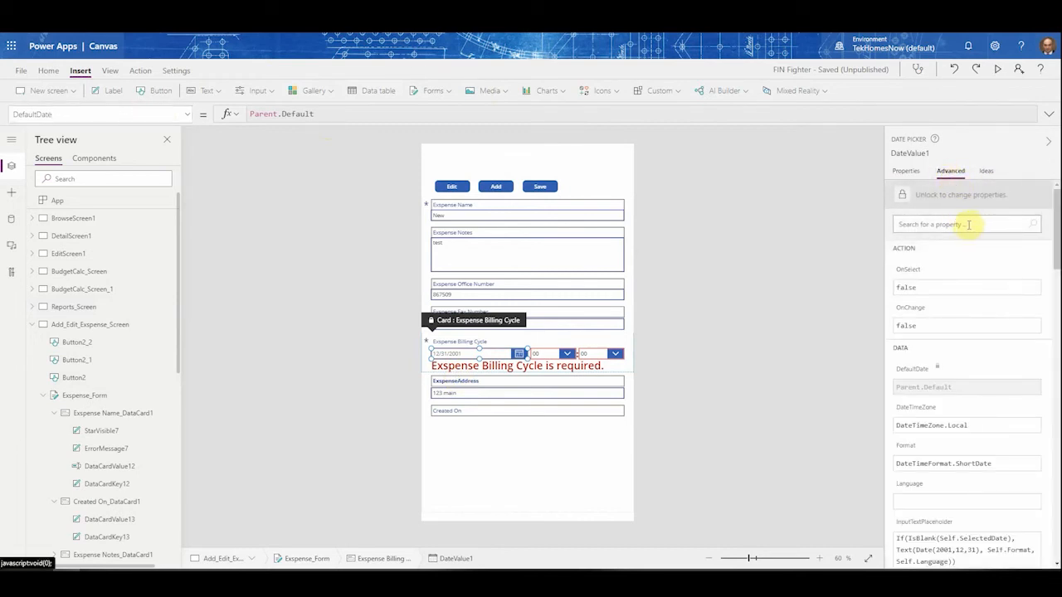
pyautogui.click(903, 196)
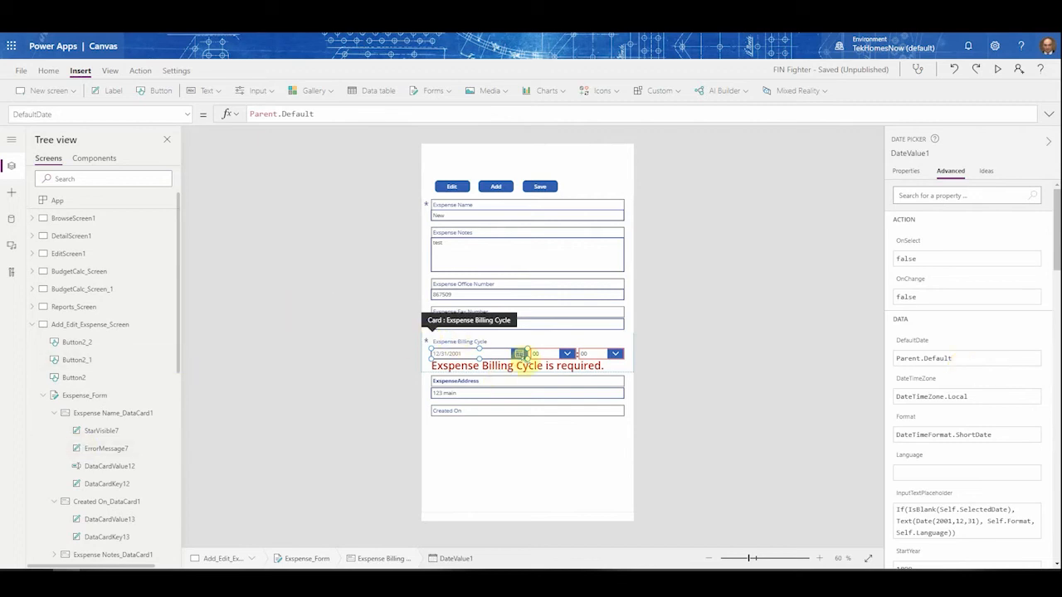
# Step: Reduce the Exspense Billing Cycle card to a date picker defaulting to Today(), removing the hour, minute and separator controls and setting Update to DateValue1.SelectedDate
pyautogui.click(423, 364)
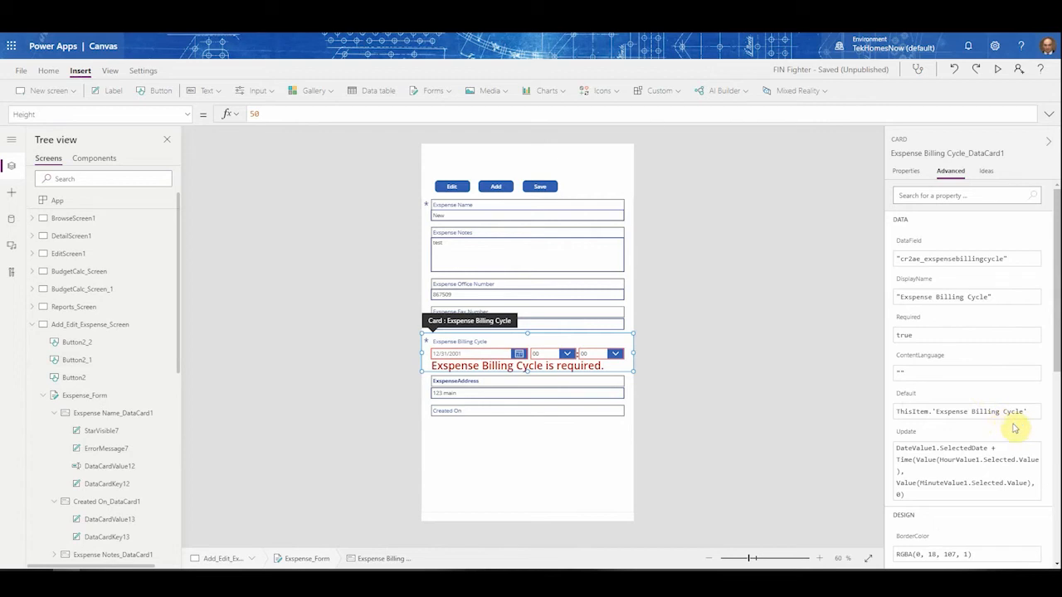
pyautogui.scroll(-5, 1015, 426)
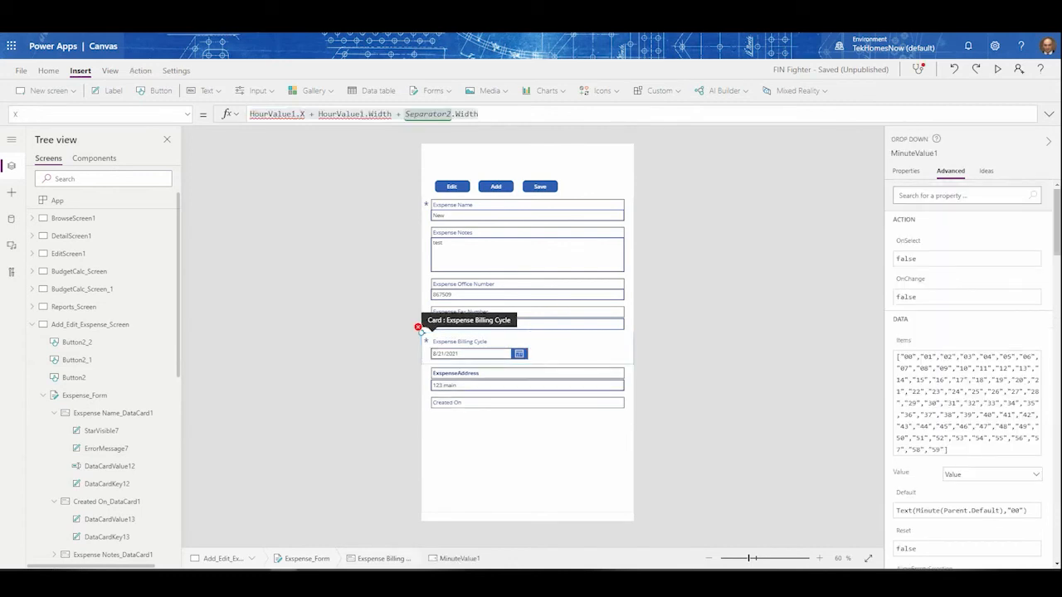
pyautogui.click(278, 275)
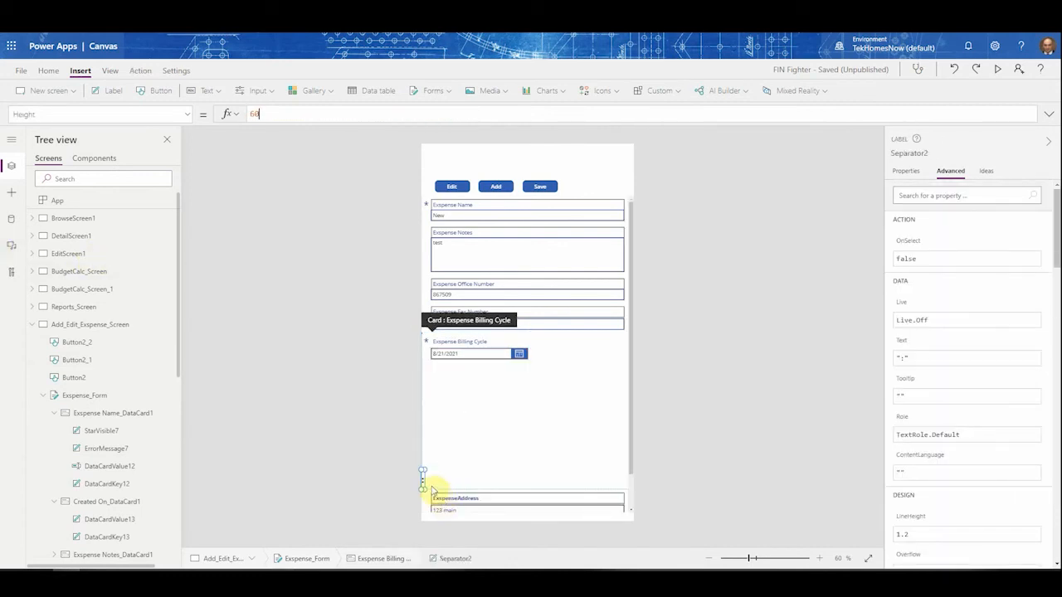
pyautogui.moveTo(423, 481); pyautogui.dragTo(485, 475)
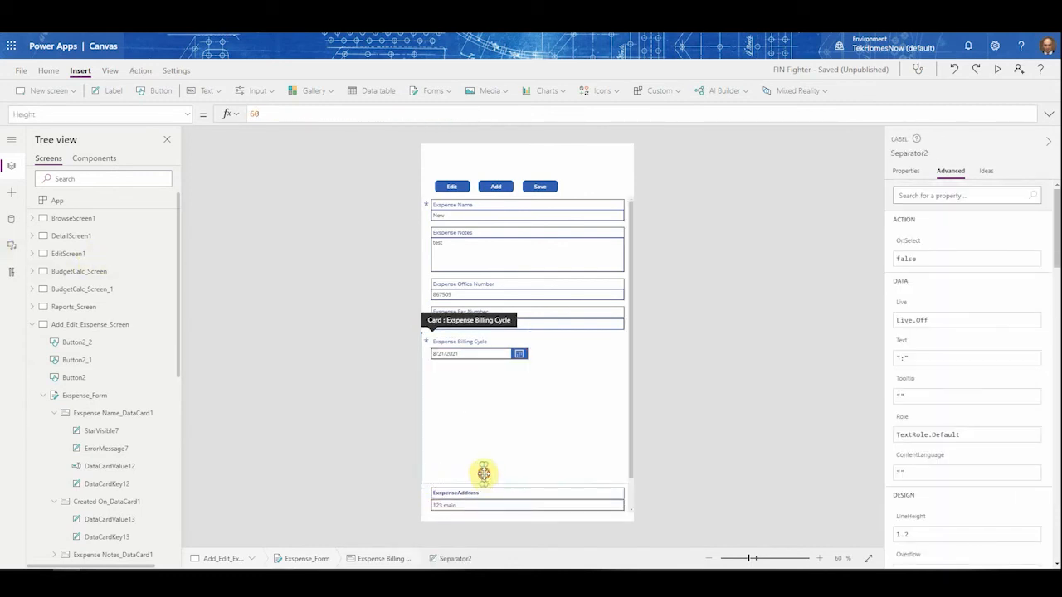
pyautogui.press('Delete')
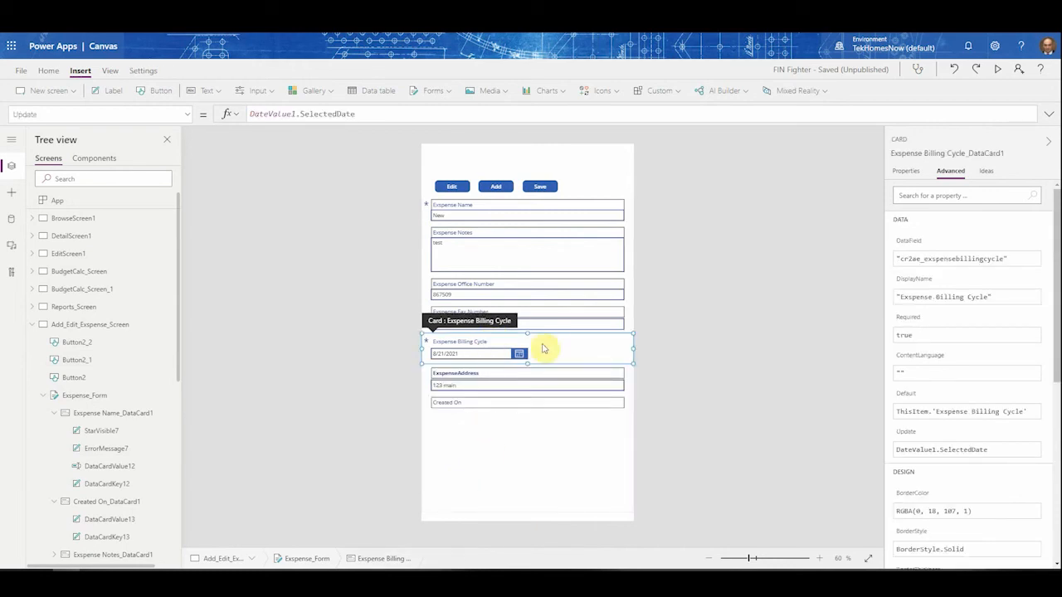
pyautogui.click(542, 343)
pyautogui.click(551, 353)
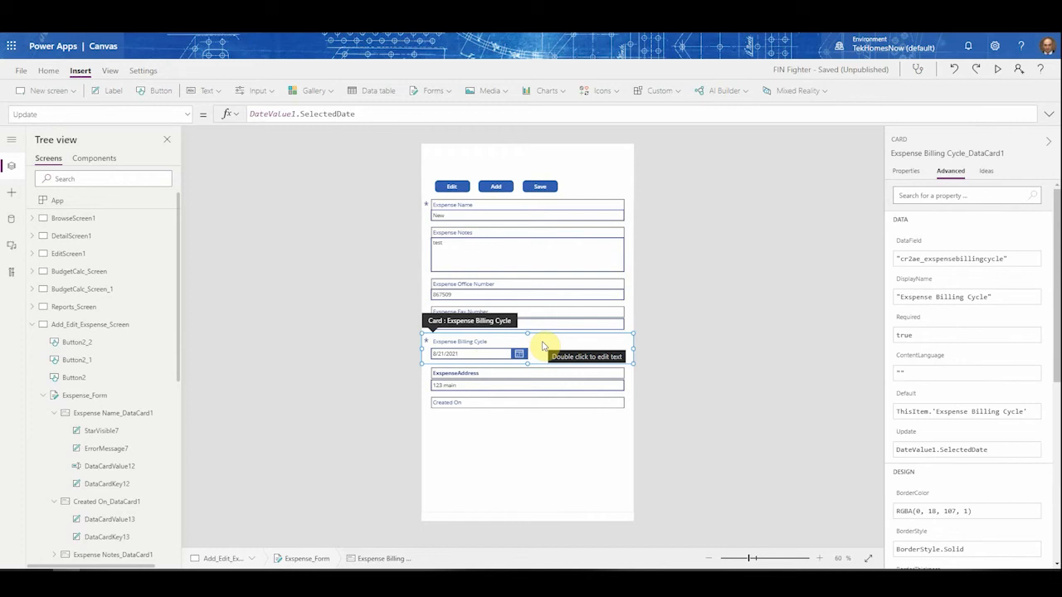
pyautogui.click(472, 354)
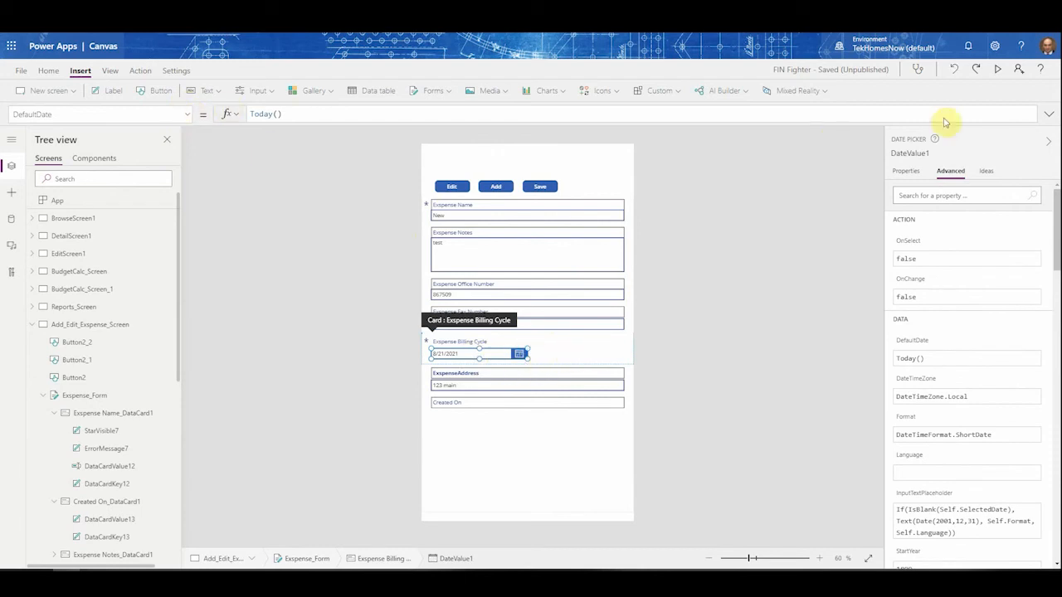
# Step: Preview the app, change the expense name to New Bill, leave the fax number empty, and save the record
pyautogui.click(1003, 71)
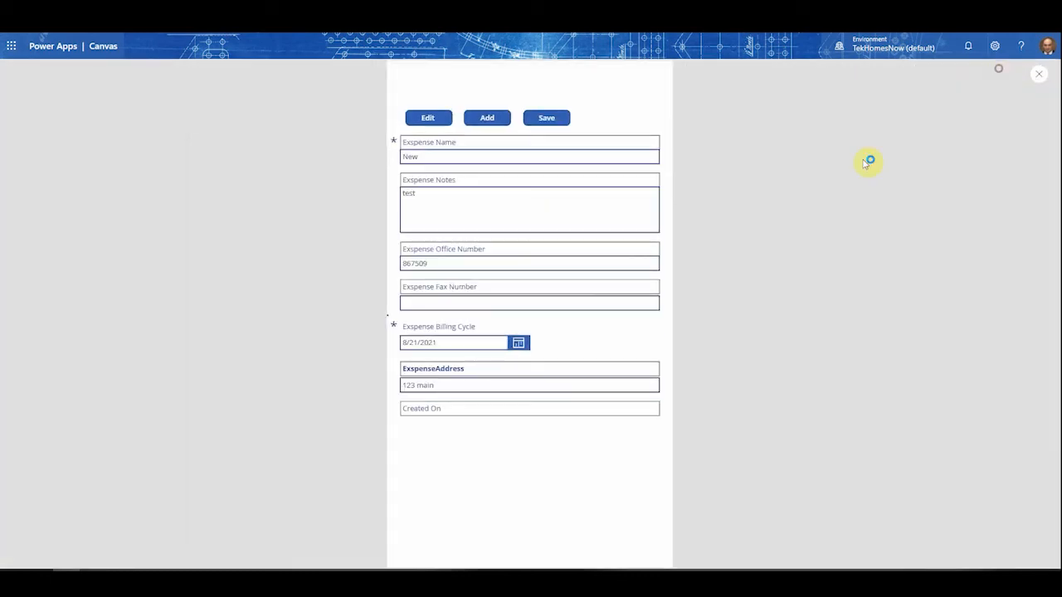
pyautogui.click(439, 302)
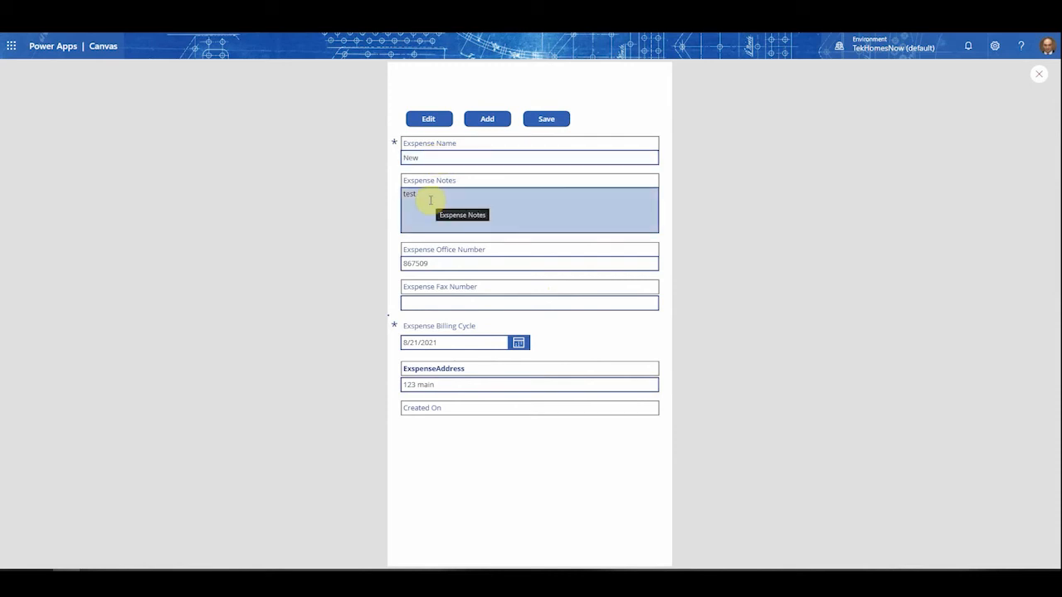
pyautogui.doubleClick(452, 157)
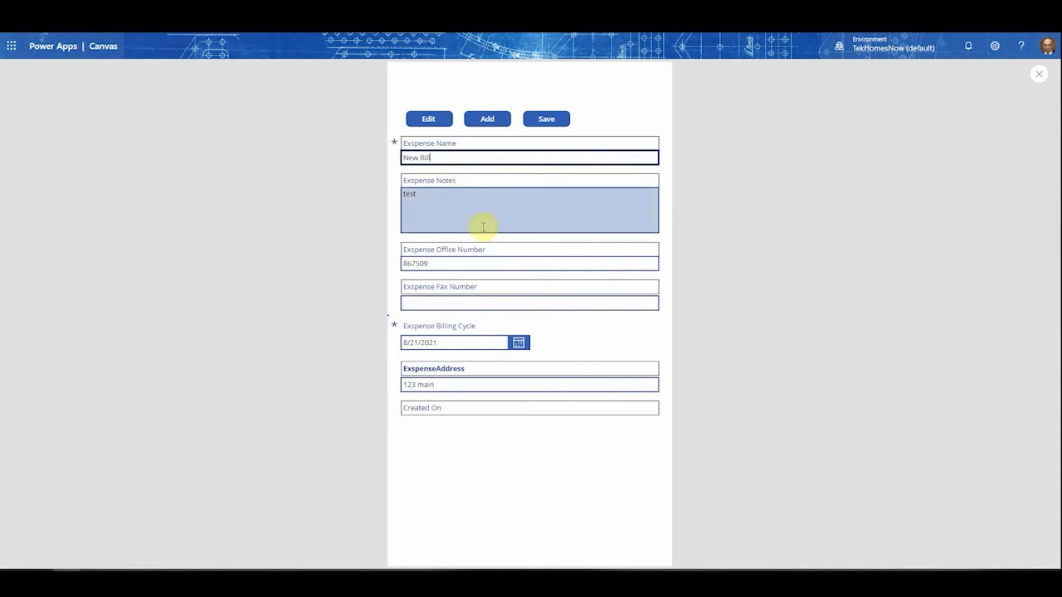
pyautogui.click(465, 302)
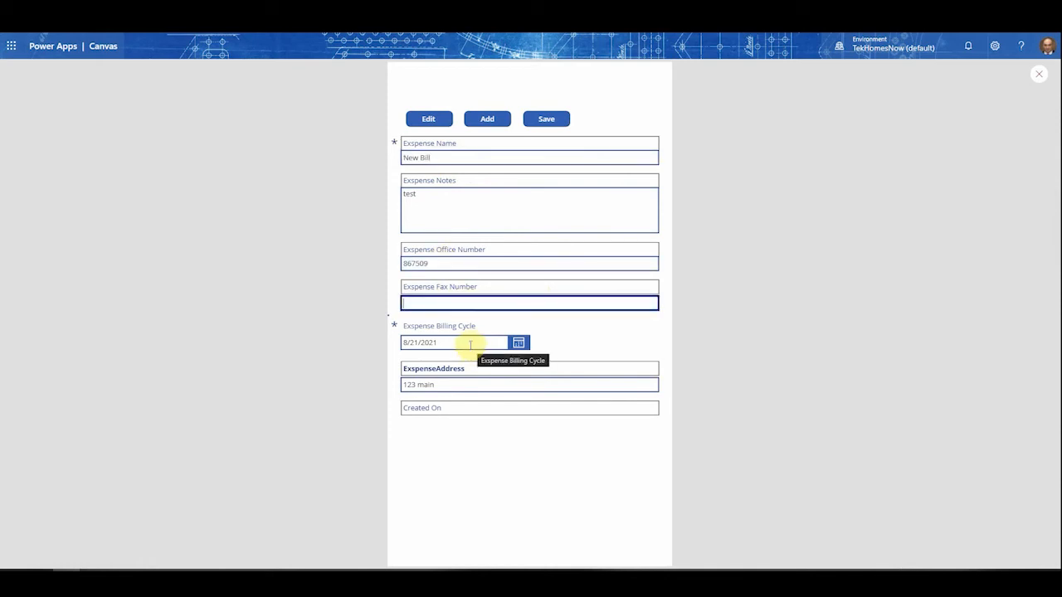
pyautogui.click(548, 122)
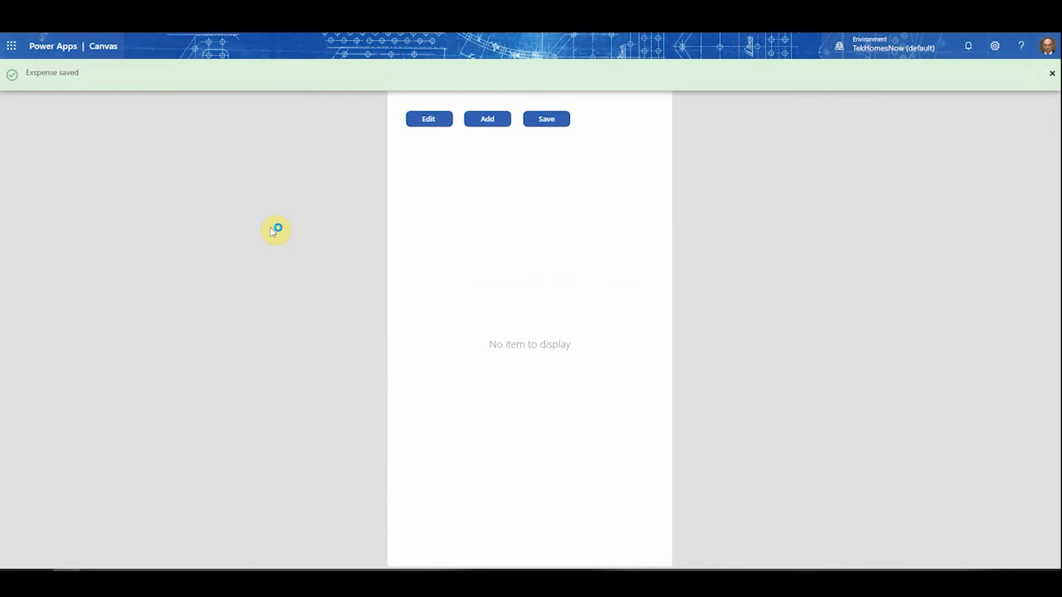
# Step: Add another expense record named water bill with exspensive as the notes, and fill in the office and fax numbers
pyautogui.click(491, 119)
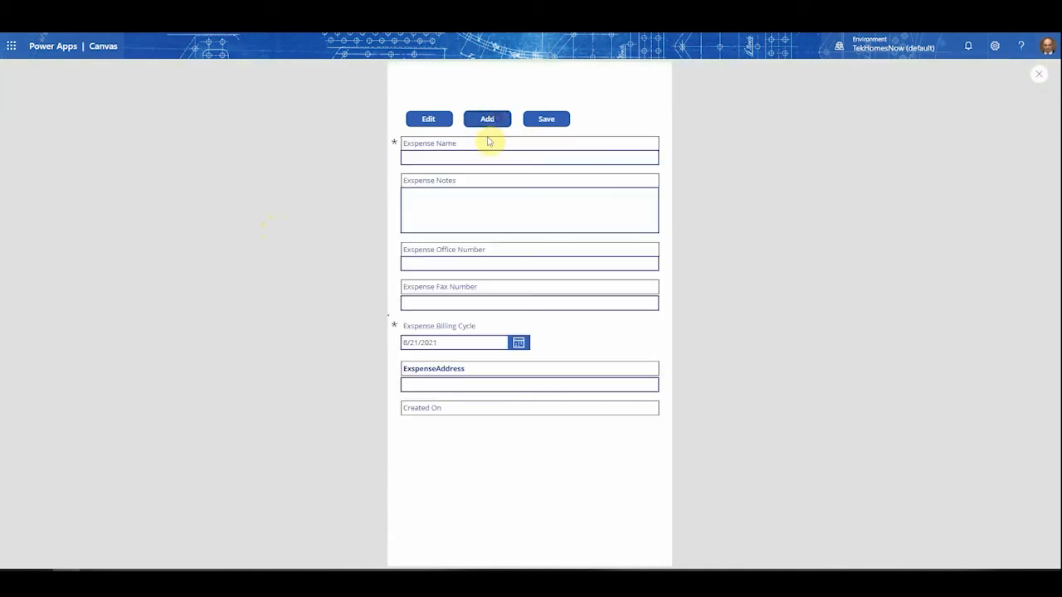
pyautogui.click(484, 155)
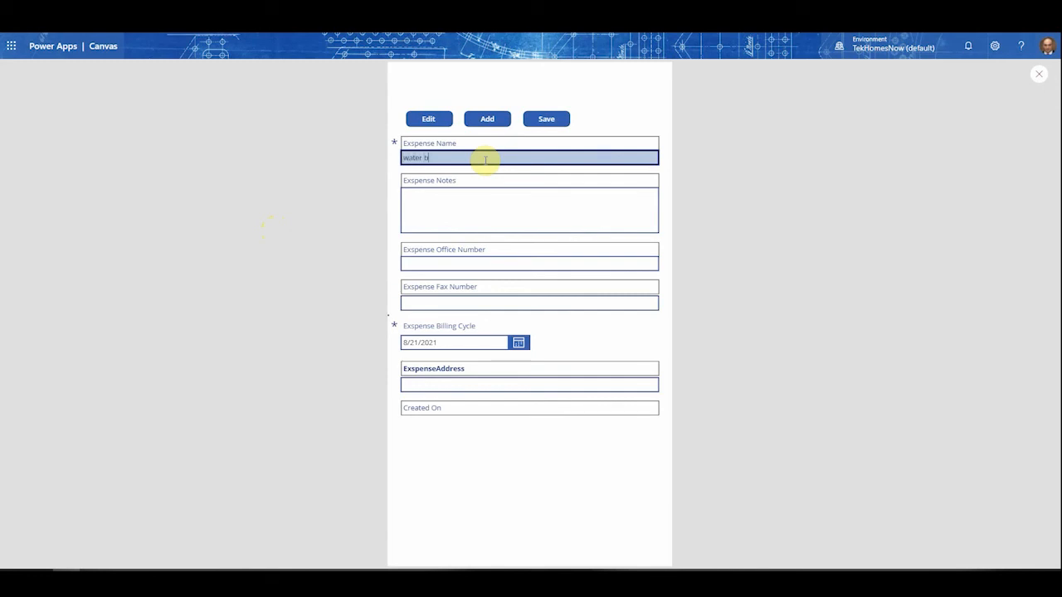
pyautogui.press('Tab')
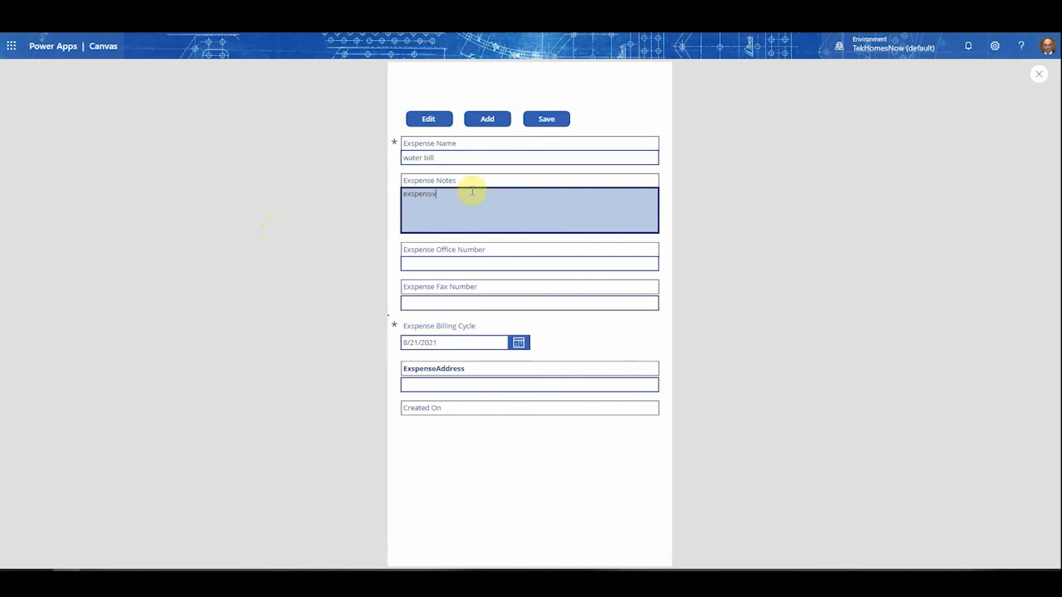
pyautogui.click(464, 266)
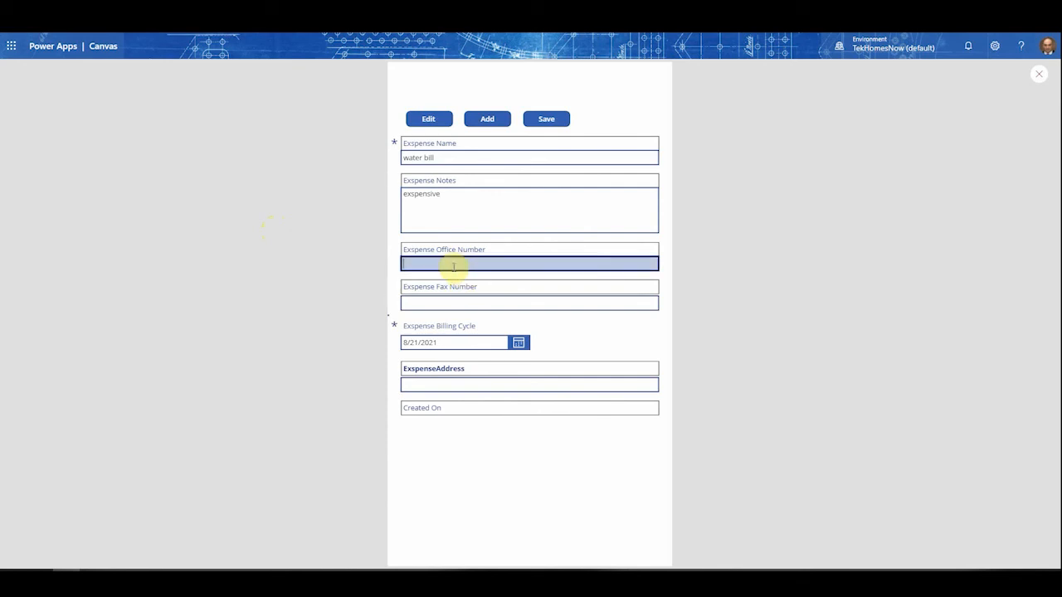
pyautogui.press('Tab')
pyautogui.write('1')
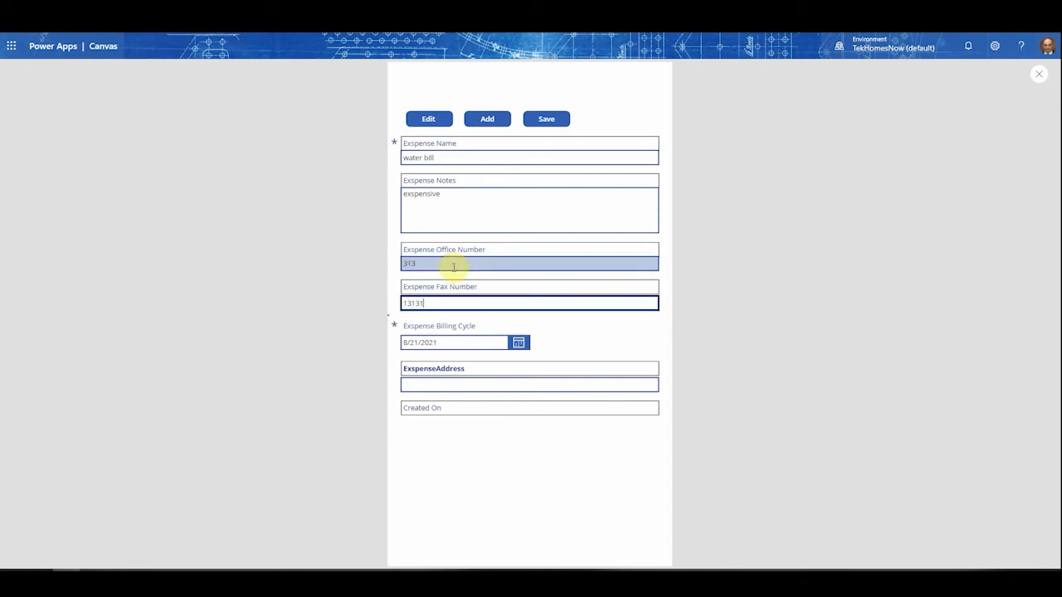
# Step: Keep the default billing cycle date, fill in the expense address, save the water bill record, and exit the preview
pyautogui.press('Tab')
pyautogui.press('Tab')
pyautogui.press('Tab')
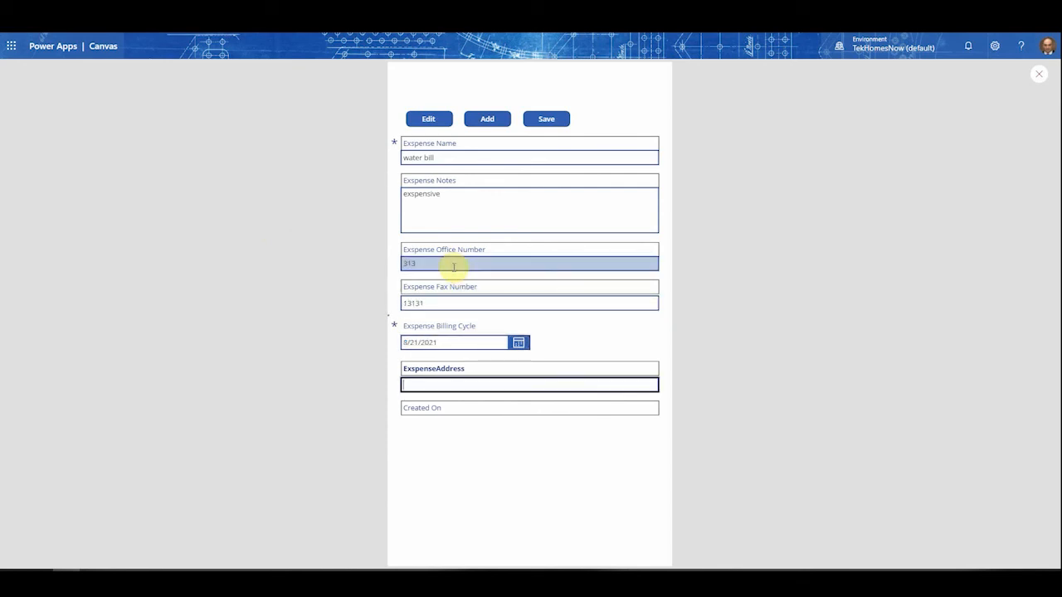
pyautogui.write('123 main')
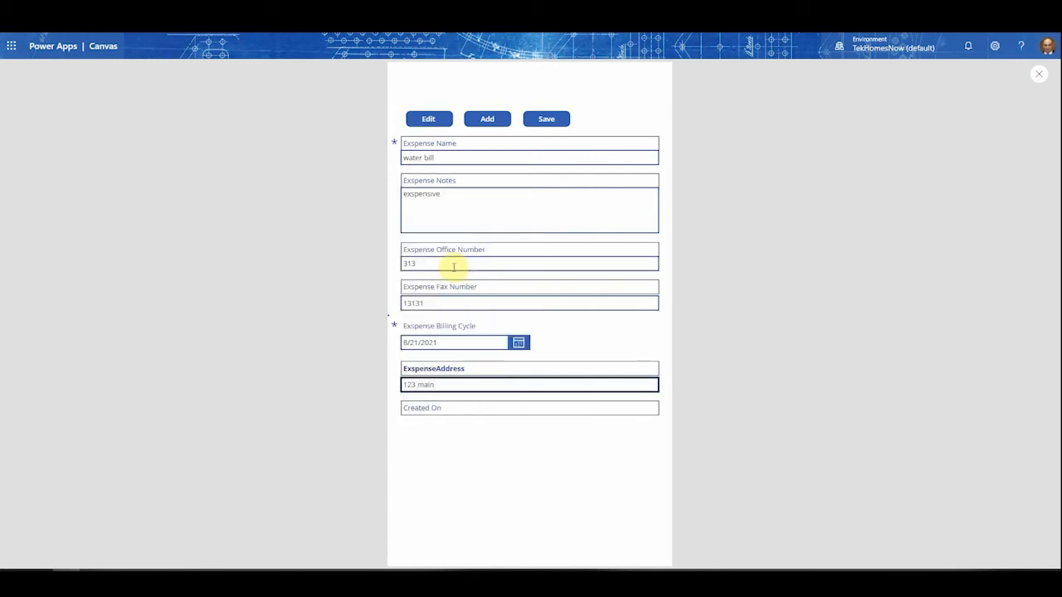
pyautogui.click(549, 119)
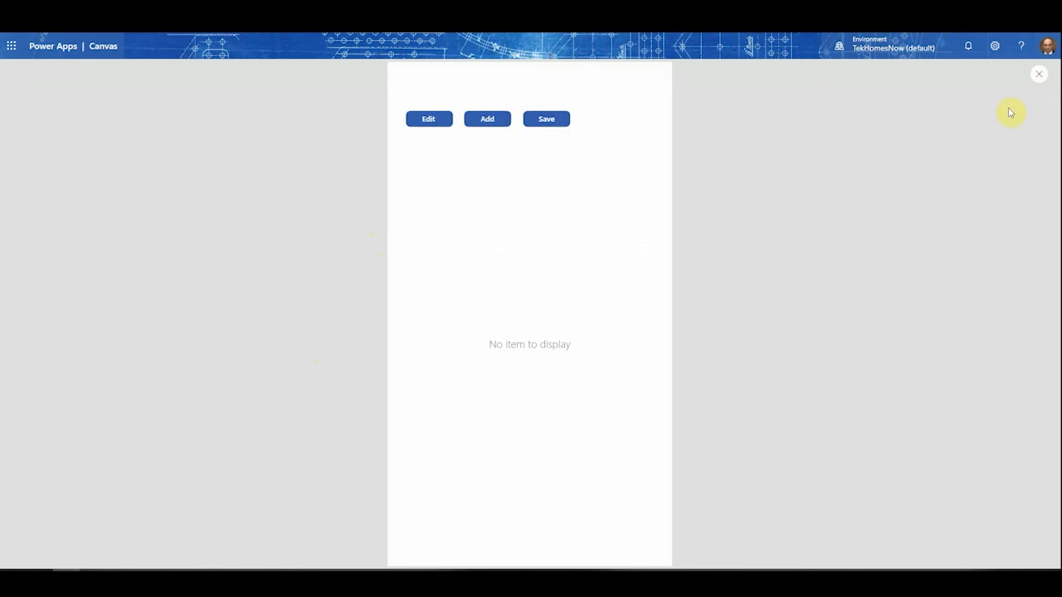
pyautogui.click(1044, 79)
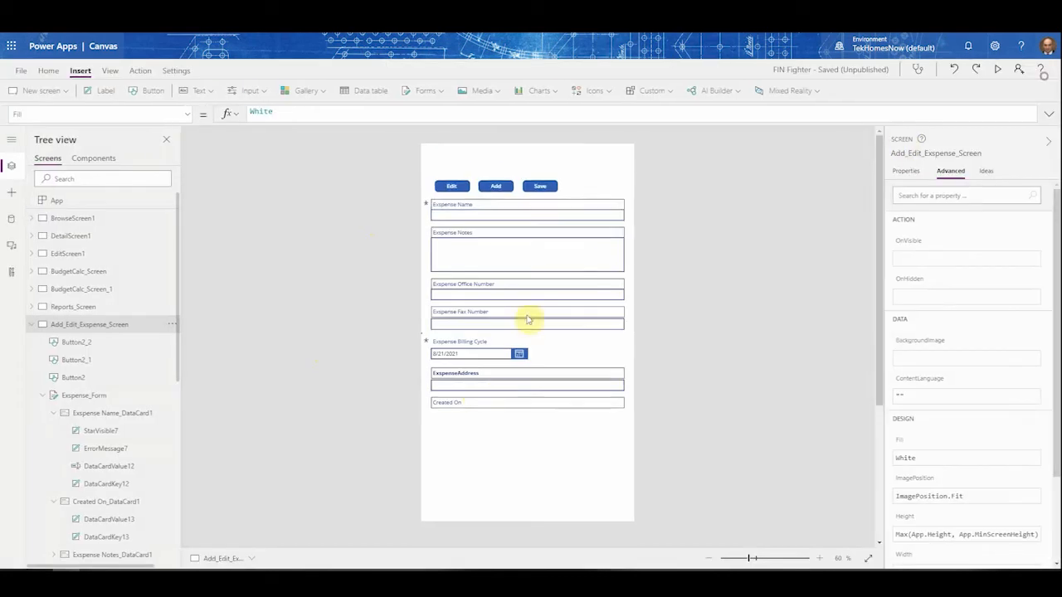
# Step: Switch to the Power Apps Dataverse tables and open the ExspenseName table's data to check the saved records
pyautogui.click(11, 219)
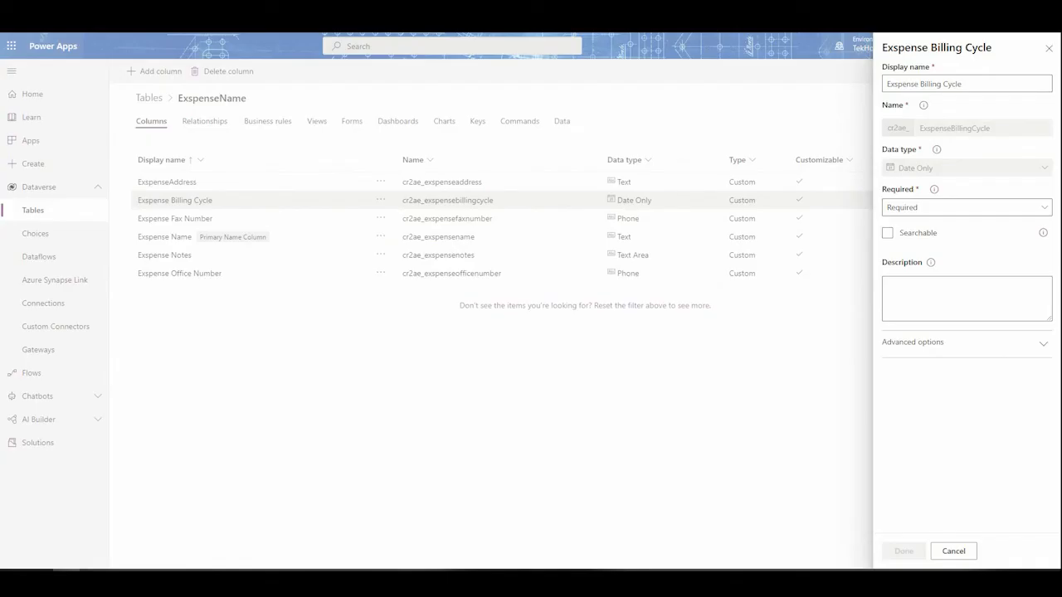
pyautogui.click(88, 189)
pyautogui.click(91, 189)
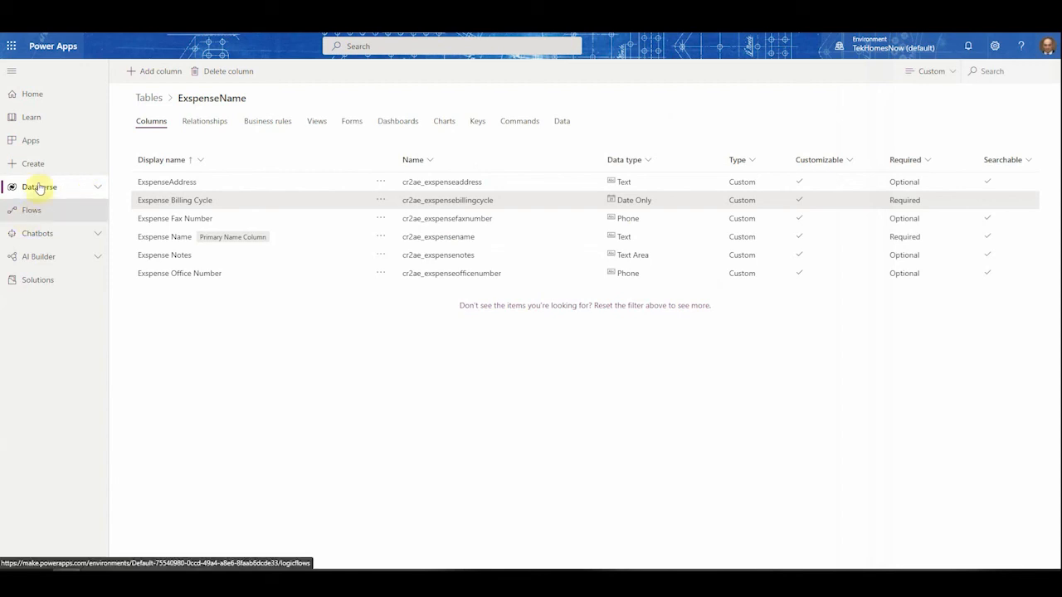
pyautogui.click(89, 189)
pyautogui.click(71, 209)
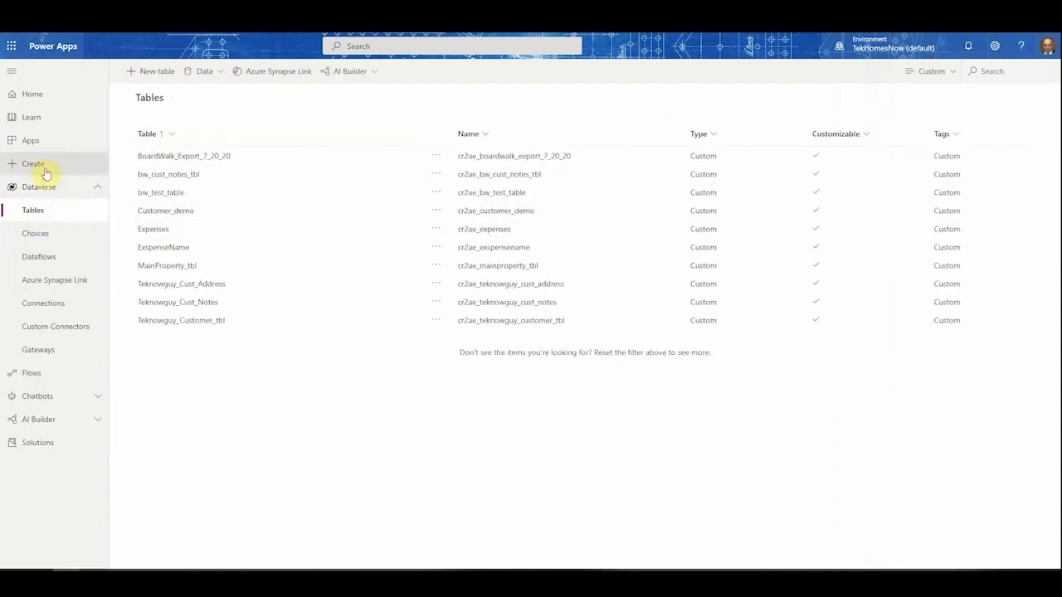
pyautogui.click(166, 248)
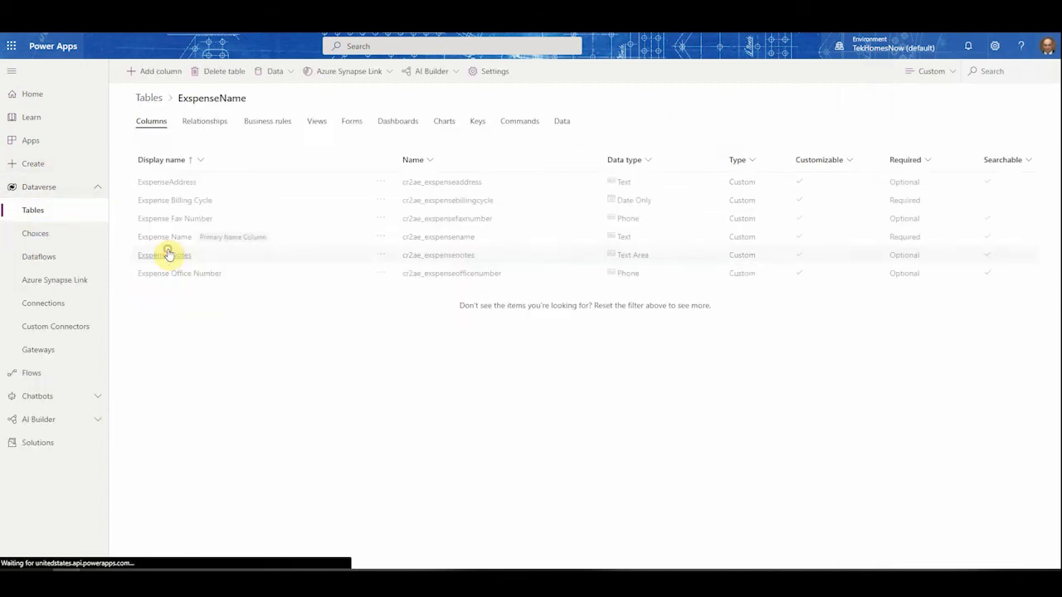
pyautogui.click(564, 121)
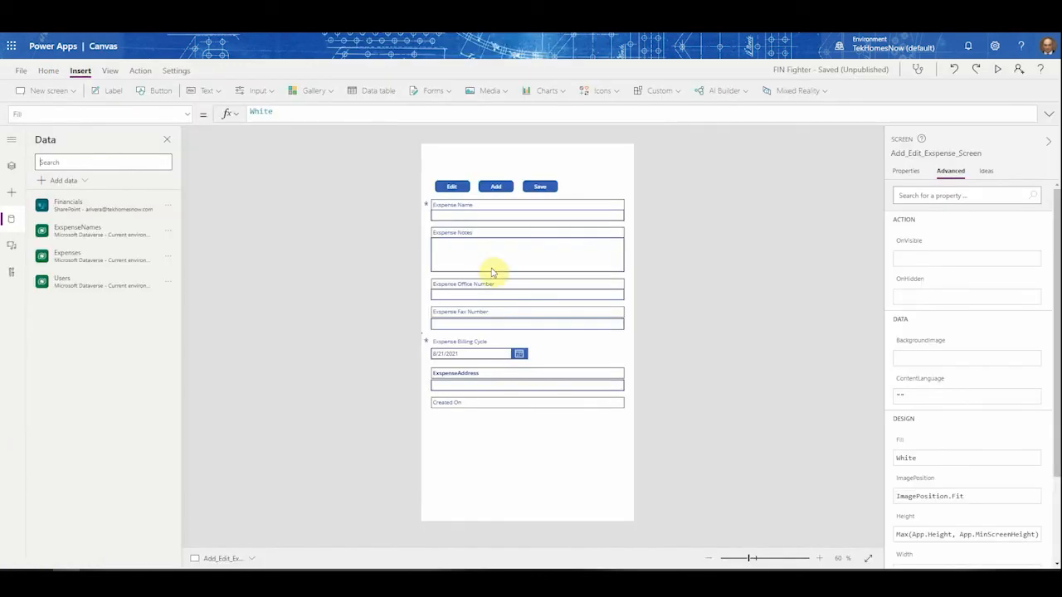
# Step: Return to the canvas app, select Exspense_Form in the screen hierarchy, and show its general properties
pyautogui.click(515, 227)
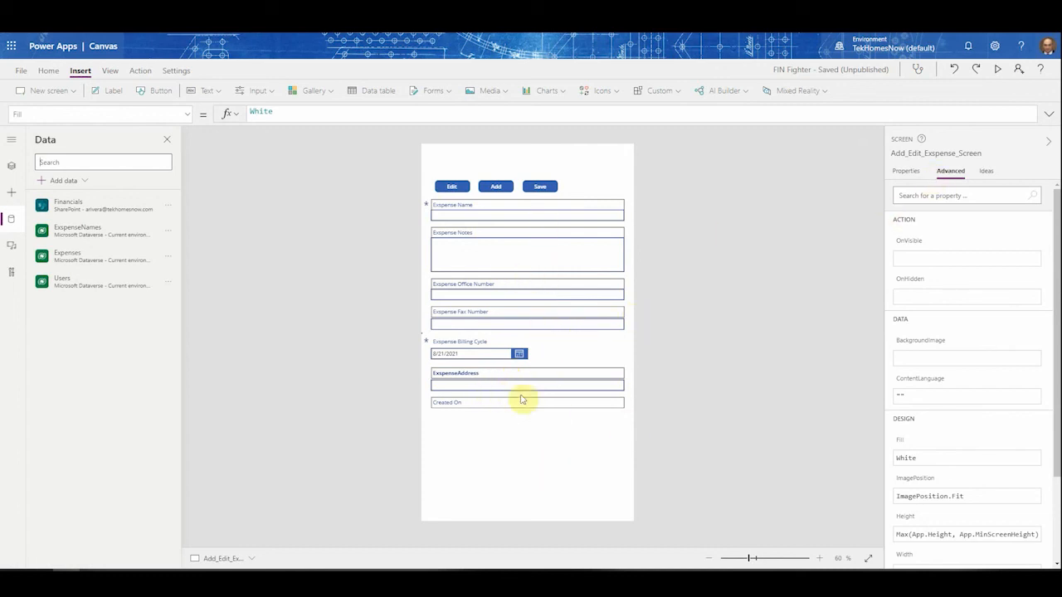
pyautogui.click(470, 473)
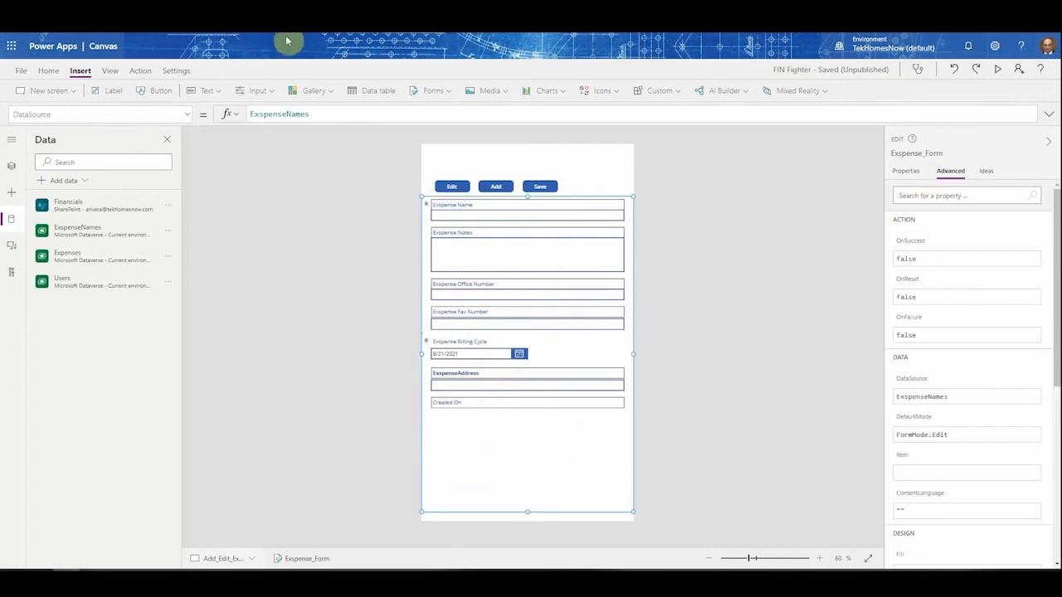
pyautogui.click(11, 165)
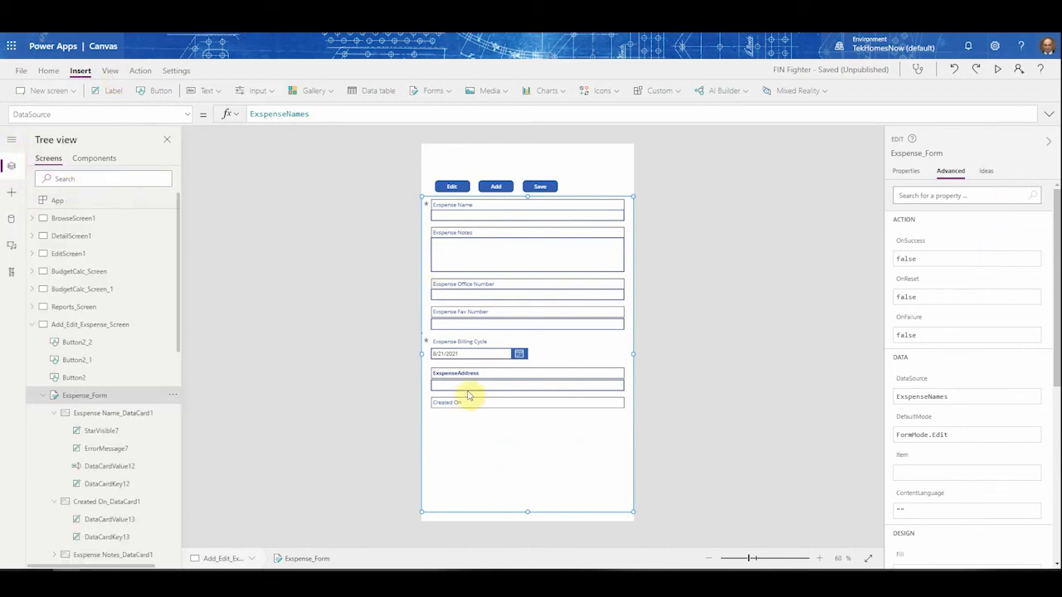
pyautogui.click(911, 171)
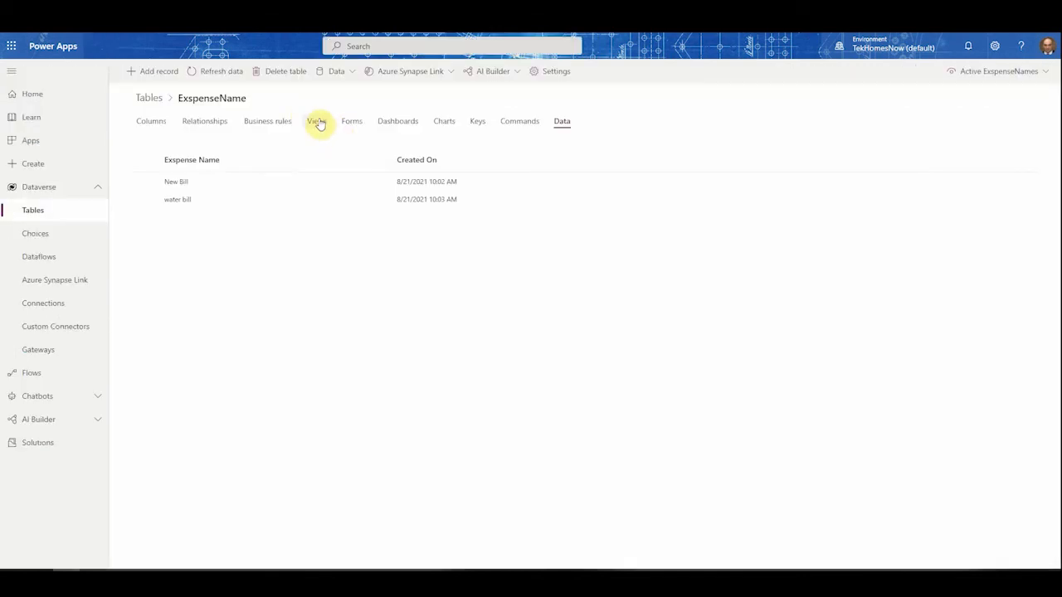
# Step: Review the ExspenseName table's views and columns, and return to its data
pyautogui.click(317, 122)
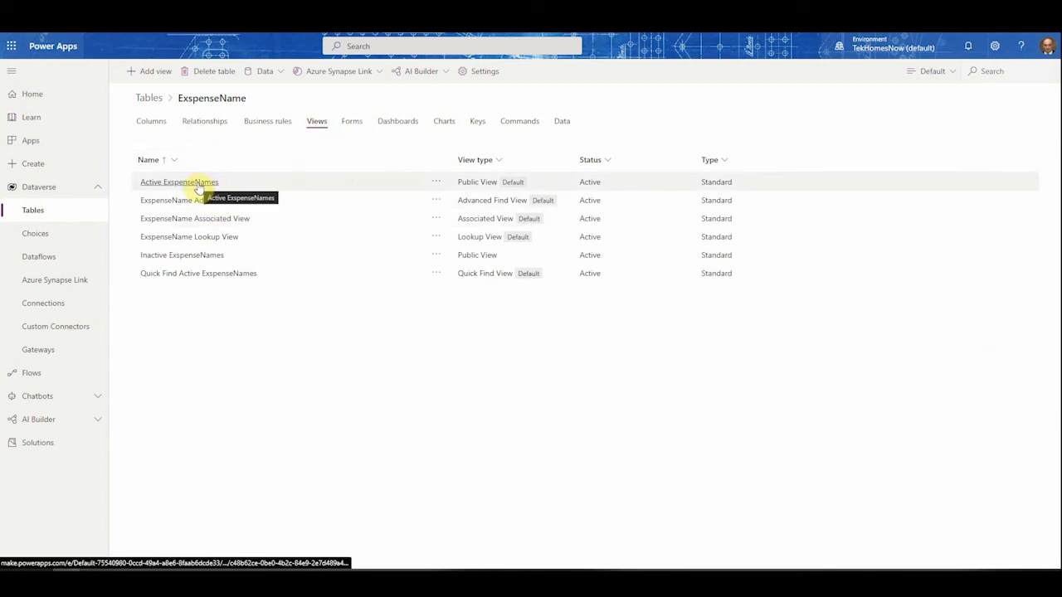
pyautogui.click(152, 122)
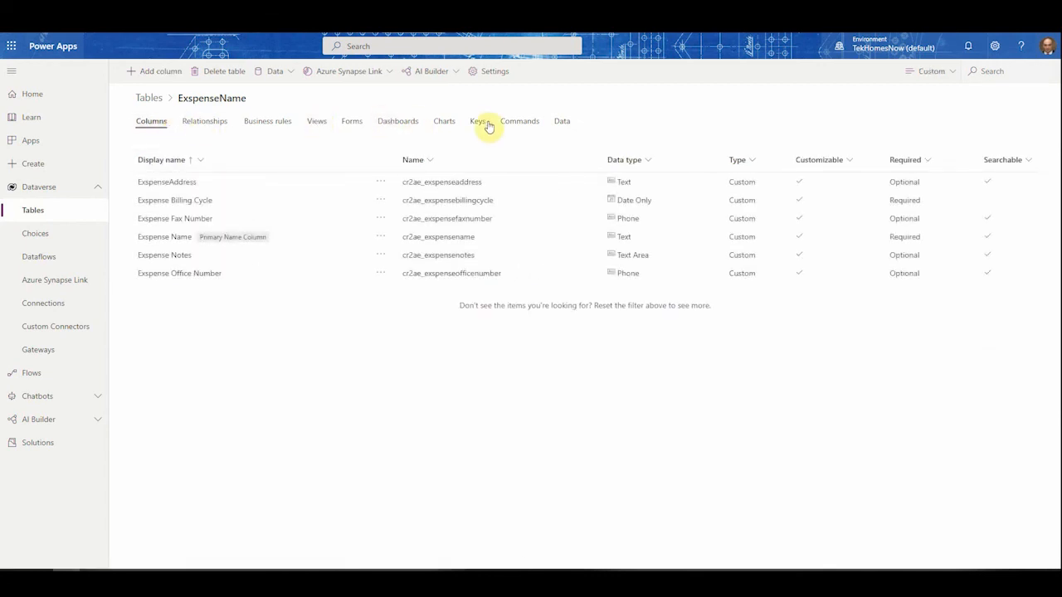
pyautogui.click(559, 122)
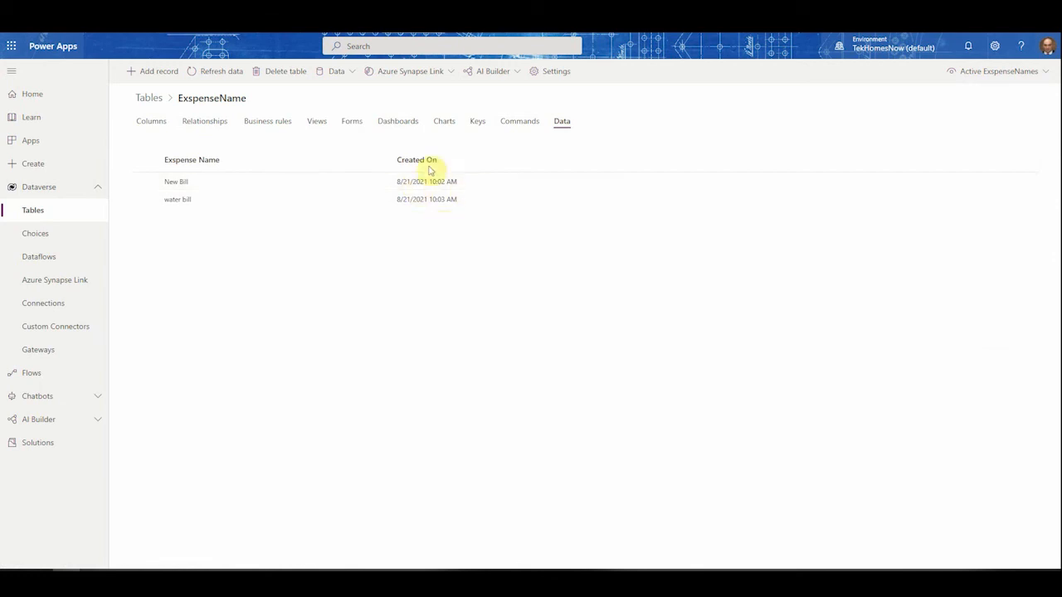
# Step: Open the Active ExspenseNames public view of the ExspenseName table in the view editor and publish it
pyautogui.click(318, 122)
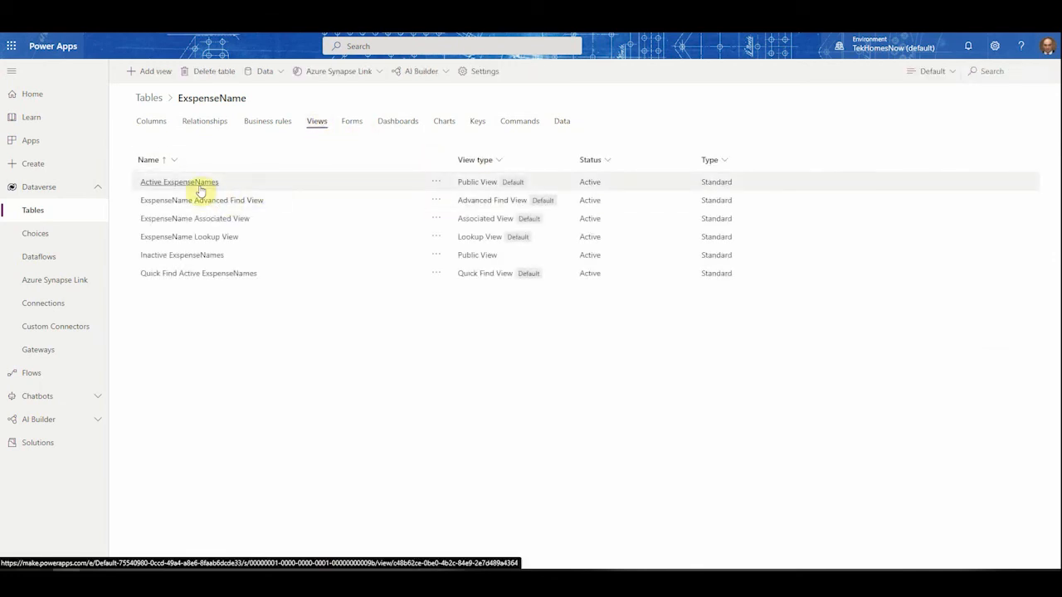
pyautogui.click(434, 183)
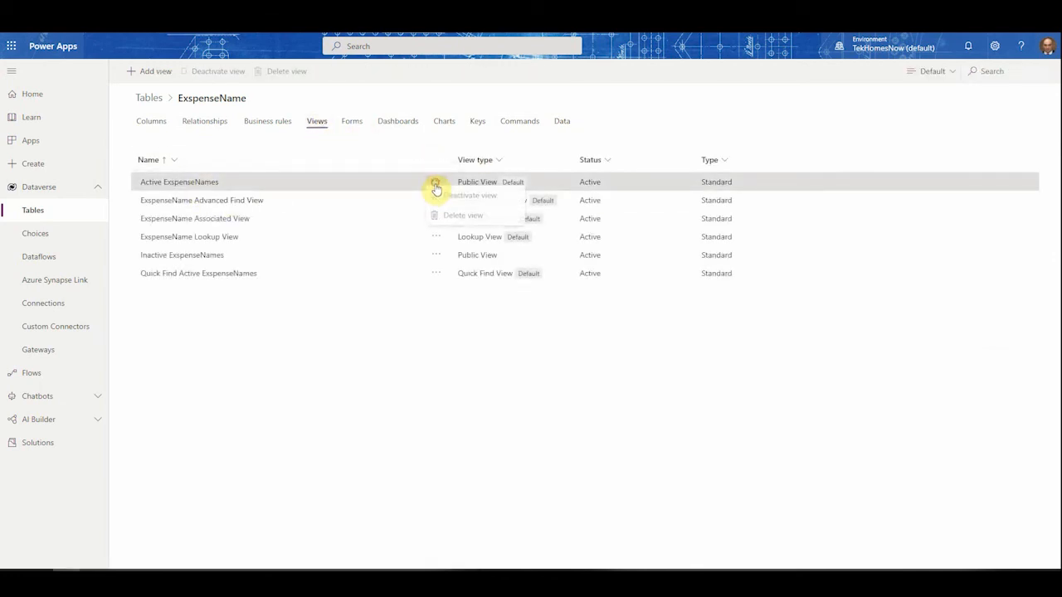
pyautogui.click(181, 184)
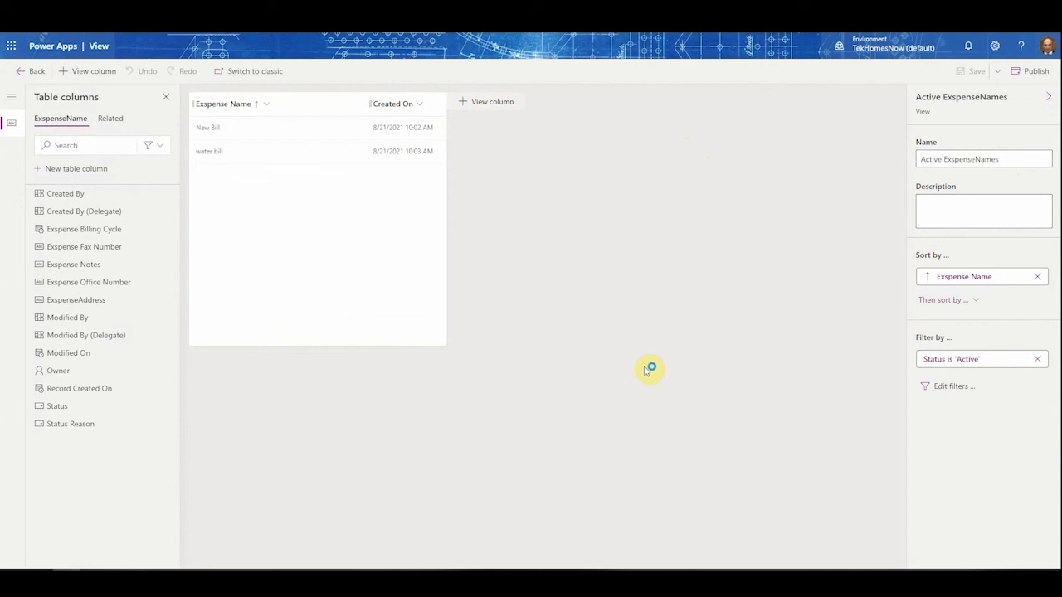
pyautogui.click(1029, 71)
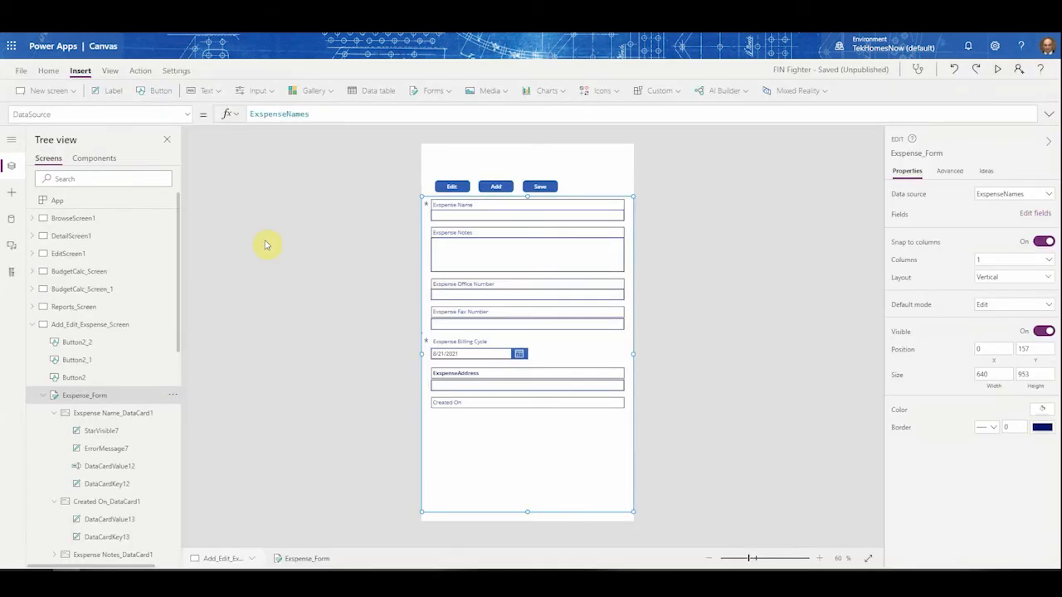
# Step: Return to the FIN Fighter canvas app and check its data sources and the data source choices of Exspense_Form
pyautogui.click(11, 218)
pyautogui.moveTo(89, 240)
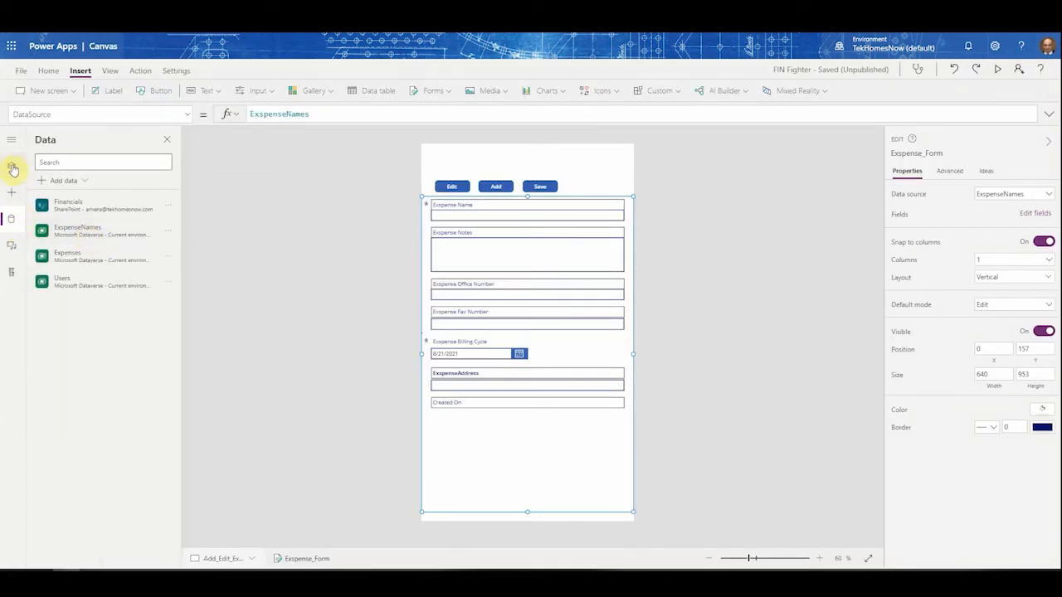
pyautogui.click(1037, 196)
pyautogui.click(1037, 196)
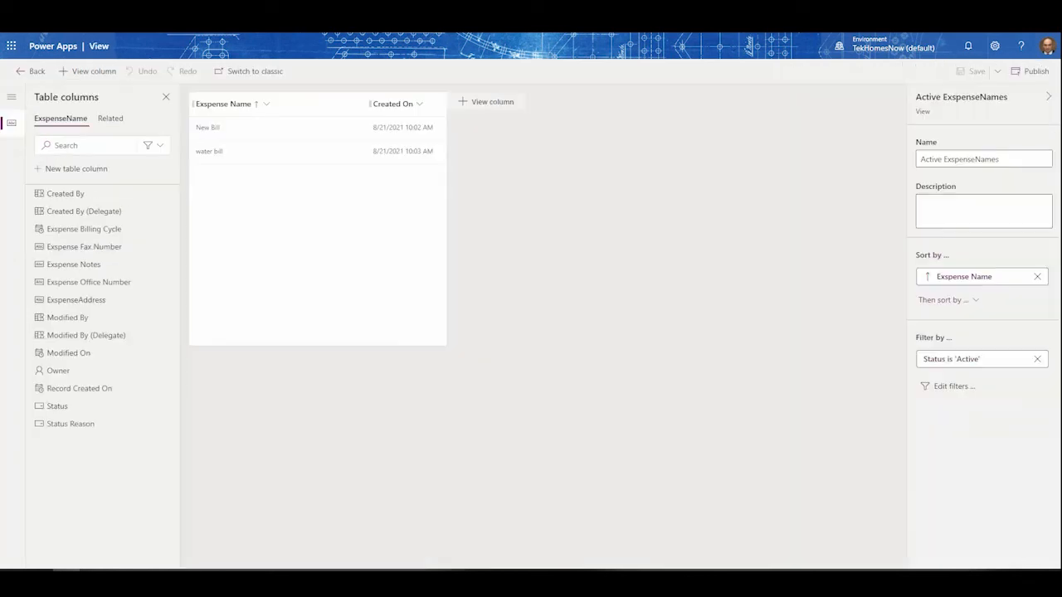
# Step: Compare the Active ExspenseNames view with the field list of Exspense_Form, and close the field list
pyautogui.click(418, 171)
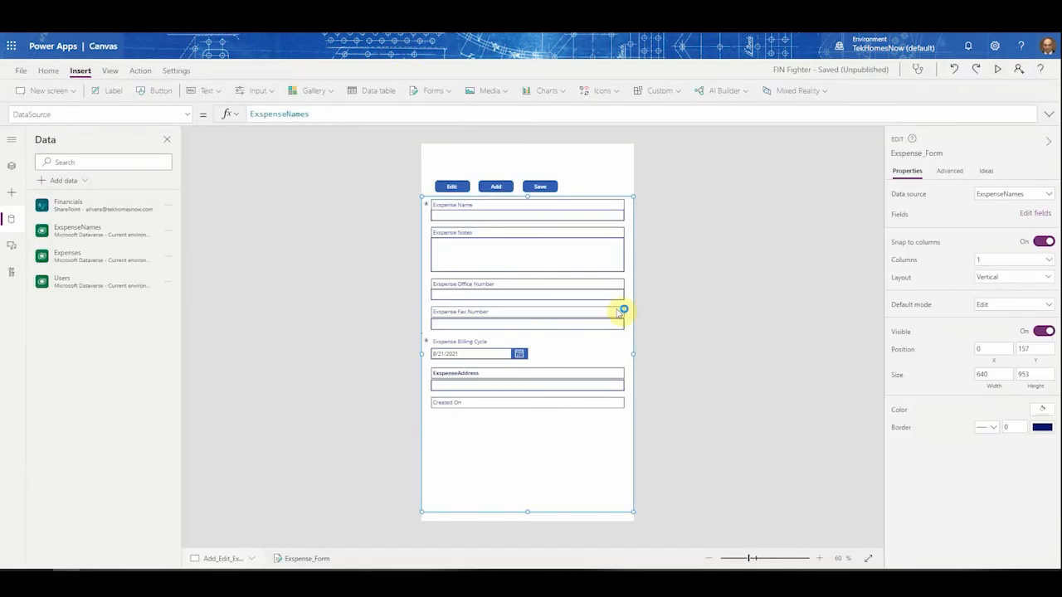
pyautogui.click(1034, 214)
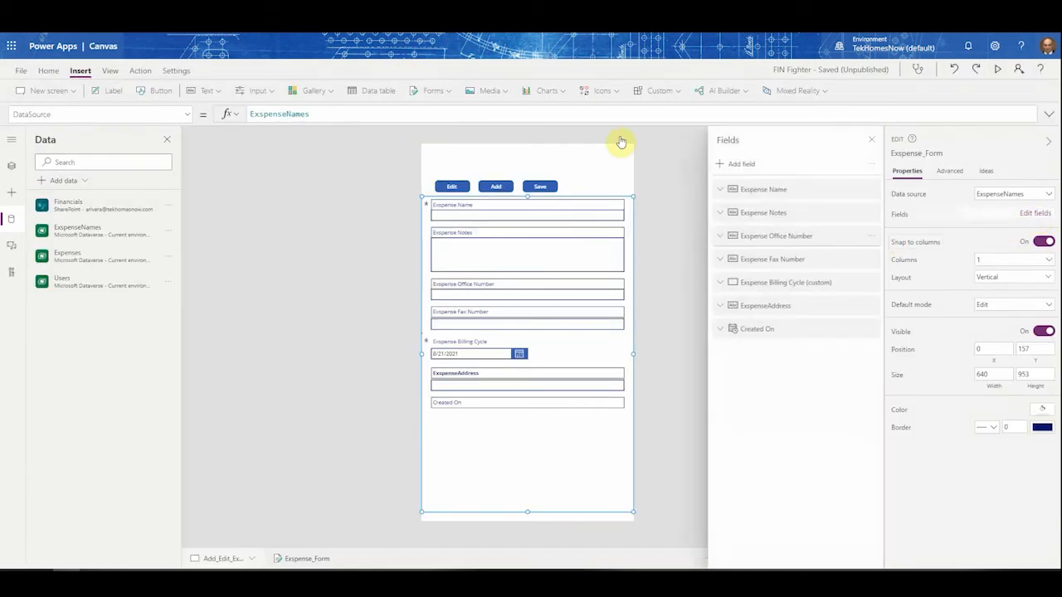
pyautogui.click(871, 143)
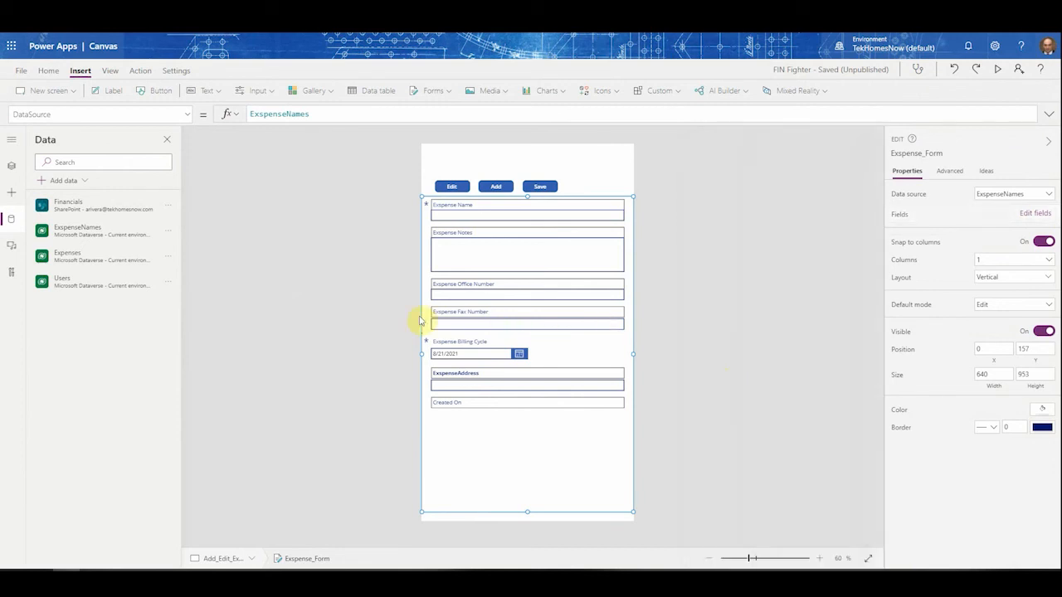